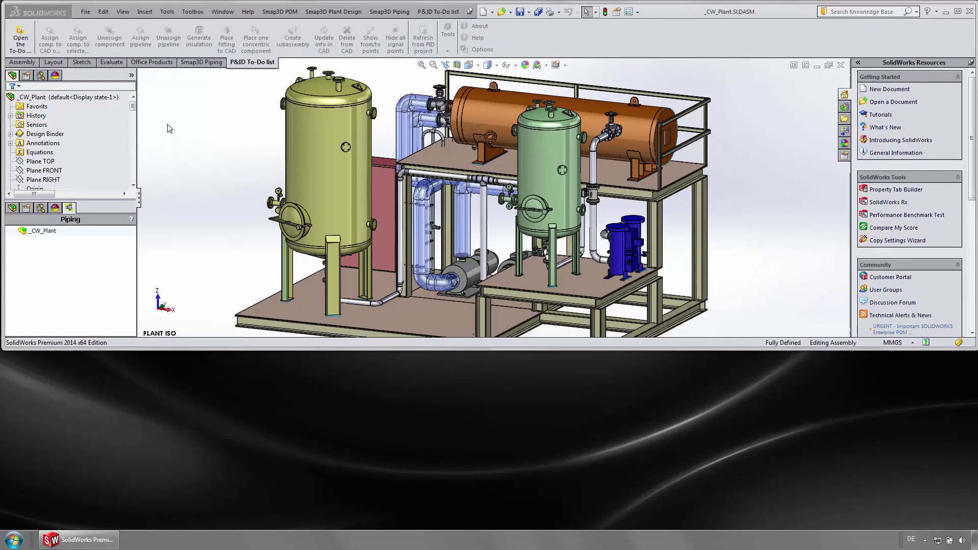
Step: Load the P&ID to-do list, highlight B2001 and E2001, then bring up the Smap3D P&ID diagram
{"action": "left_click", "coordinate": [26, 45]}
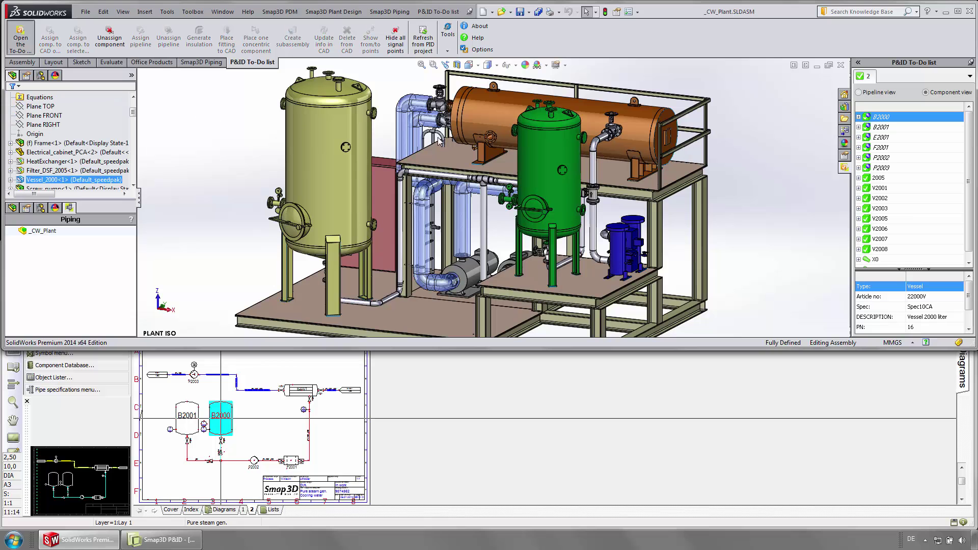
{"action": "left_click", "coordinate": [872, 129]}
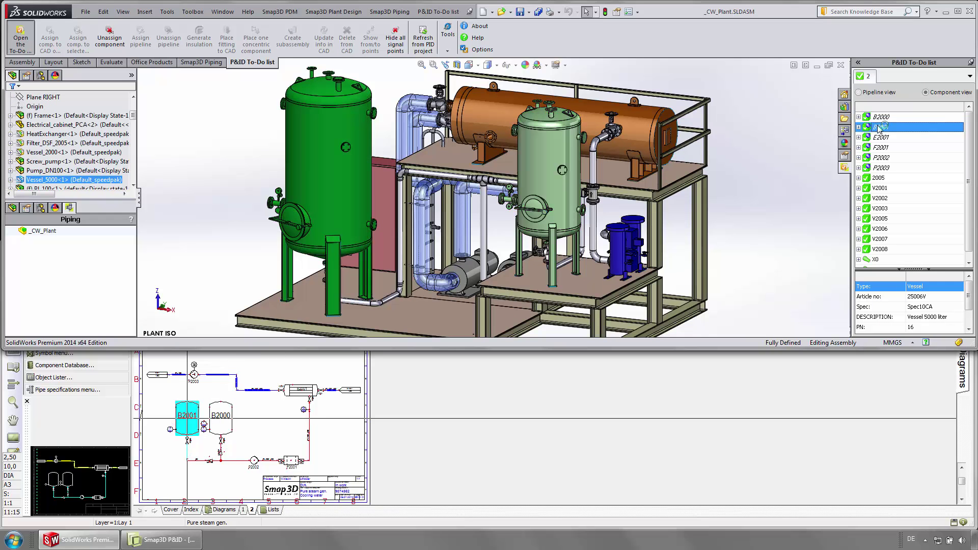
{"action": "left_click", "coordinate": [880, 138]}
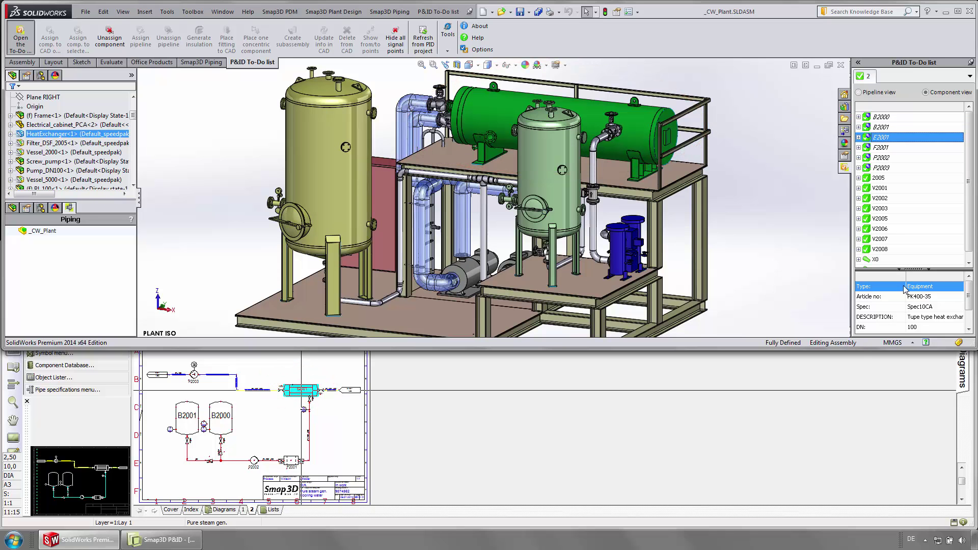
{"action": "left_click", "coordinate": [918, 371]}
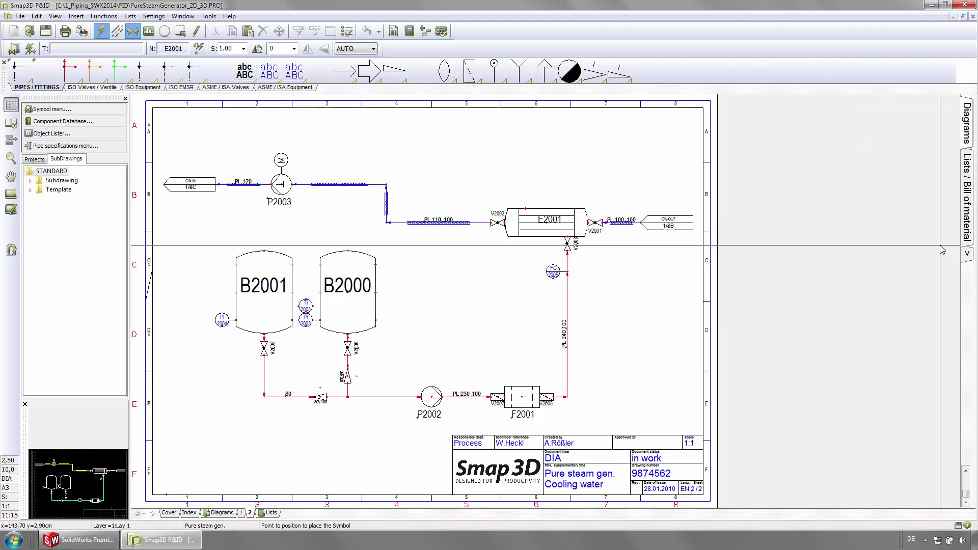
Step: Maximize the diagram and search the component database for MANUFACTUR containing 'apex'
{"action": "double_click", "coordinate": [942, 250]}
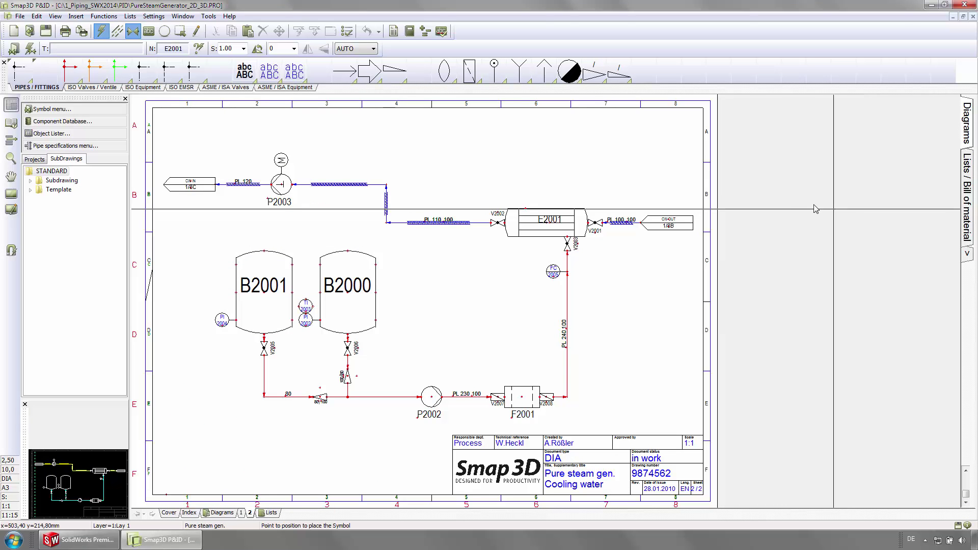
{"action": "left_click", "coordinate": [90, 123]}
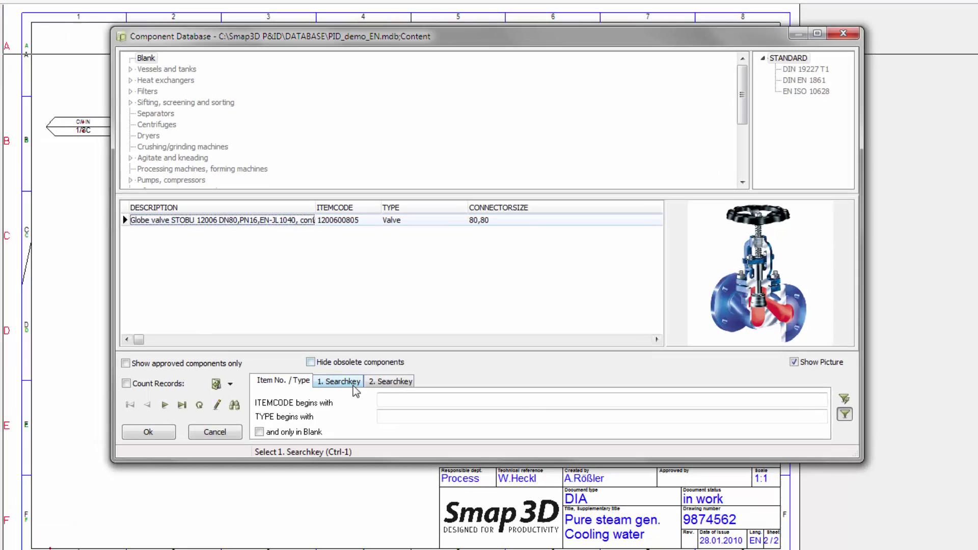
{"action": "left_click", "coordinate": [389, 373]}
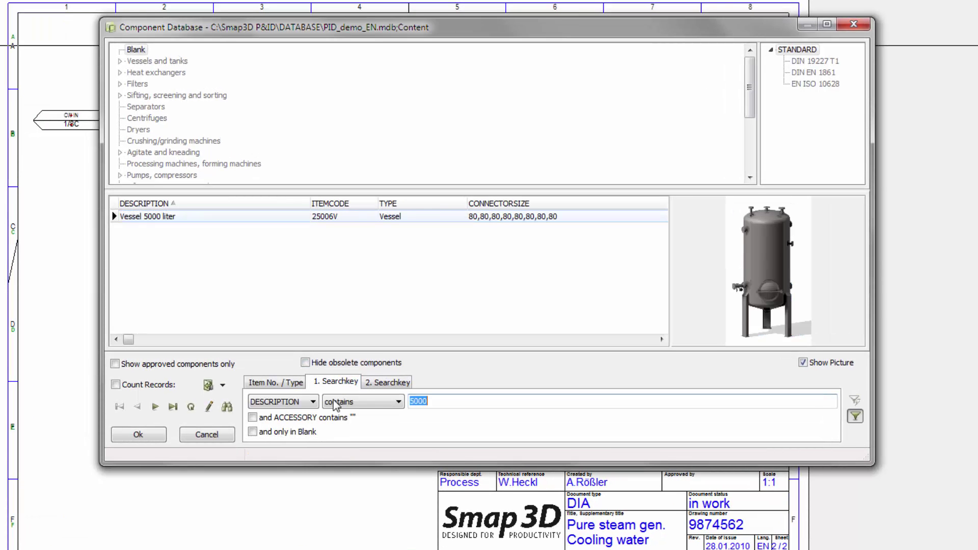
{"action": "left_click", "coordinate": [313, 402]}
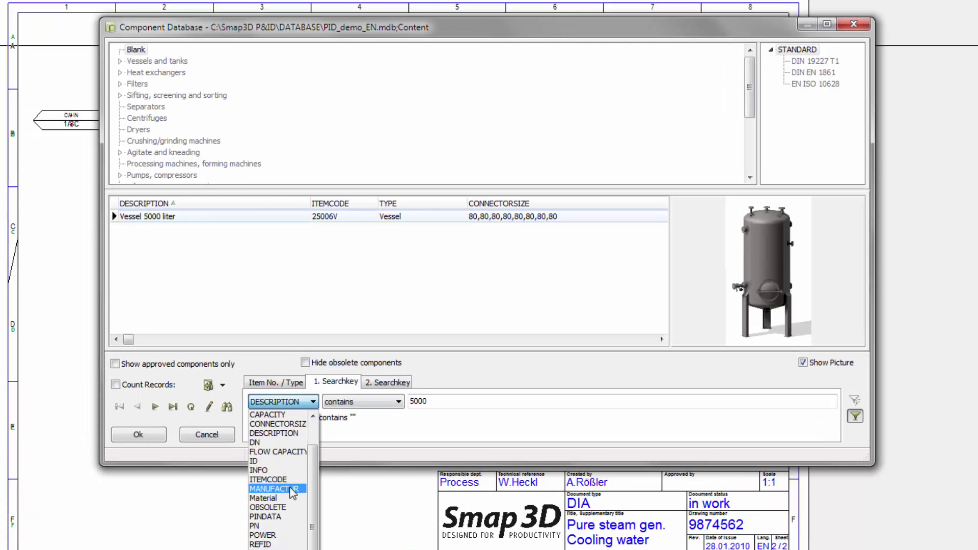
{"action": "left_click", "coordinate": [274, 488]}
{"action": "left_click", "coordinate": [417, 401]}
{"action": "type", "text": "apex"}
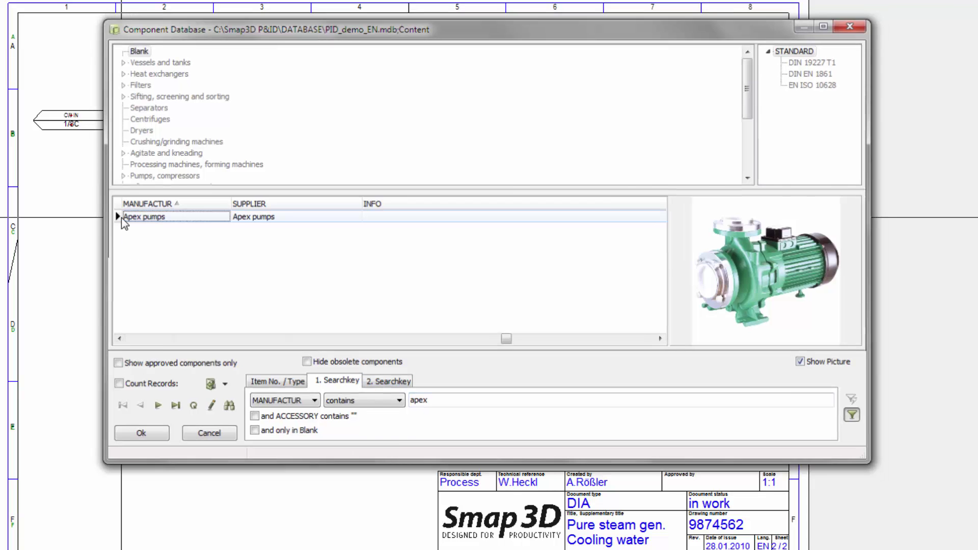
Step: Place the Apex pumps pump as P3000, not inner equipment, and accept its data
{"action": "double_click", "coordinate": [121, 218]}
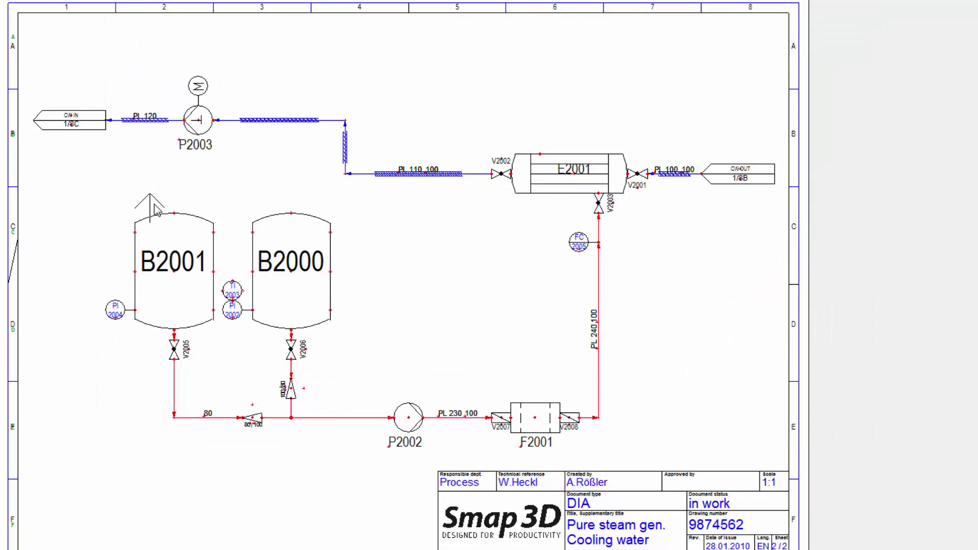
{"action": "left_click", "coordinate": [355, 95]}
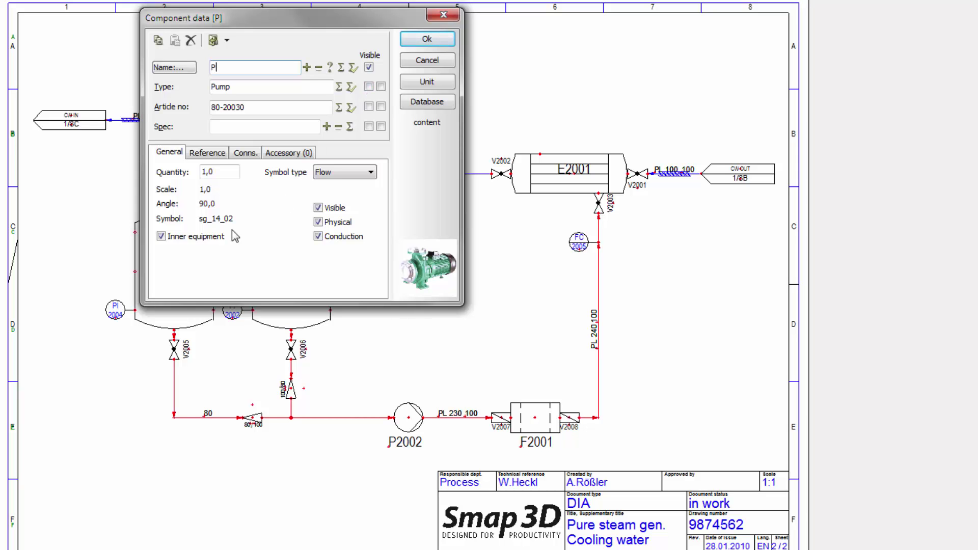
{"action": "left_click", "coordinate": [161, 237]}
{"action": "type", "text": "3000"}
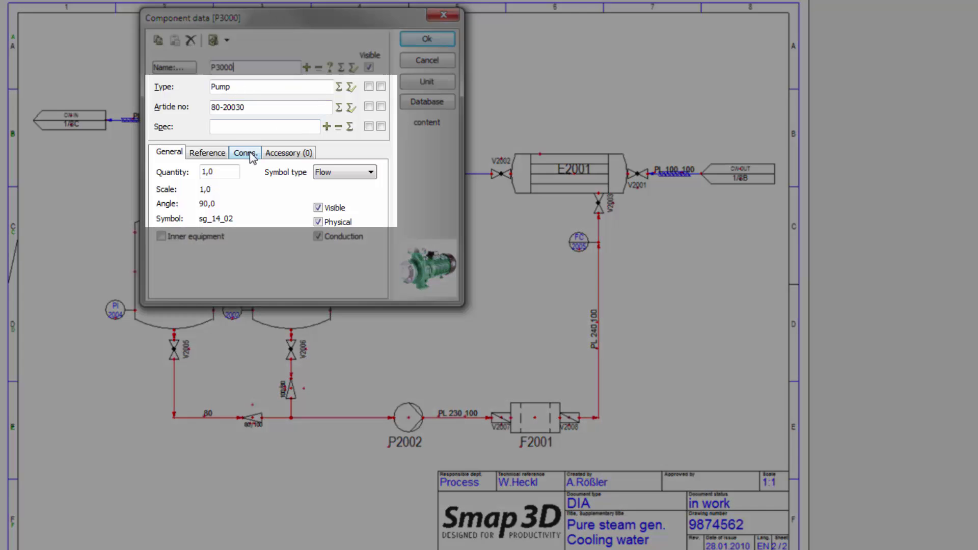
{"action": "left_click", "coordinate": [250, 155]}
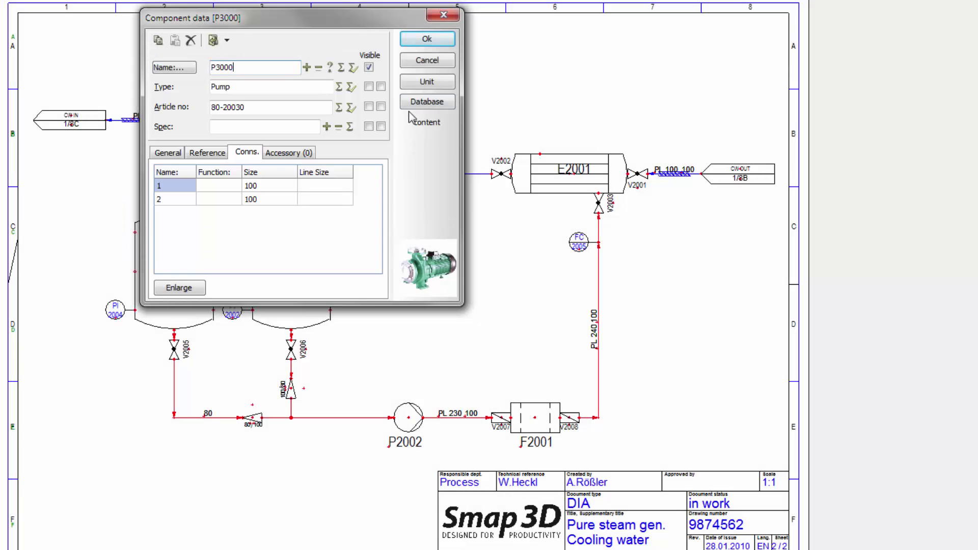
{"action": "left_click", "coordinate": [426, 40]}
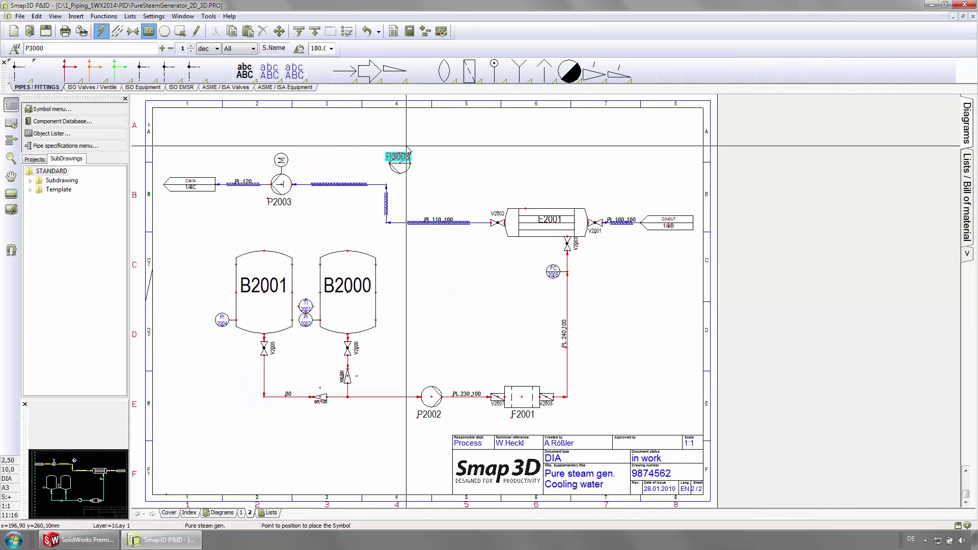
Step: Fix P3000 and its label above PL 110, then draw a pipe from E2001's top to P3000
{"action": "left_click", "coordinate": [408, 147]}
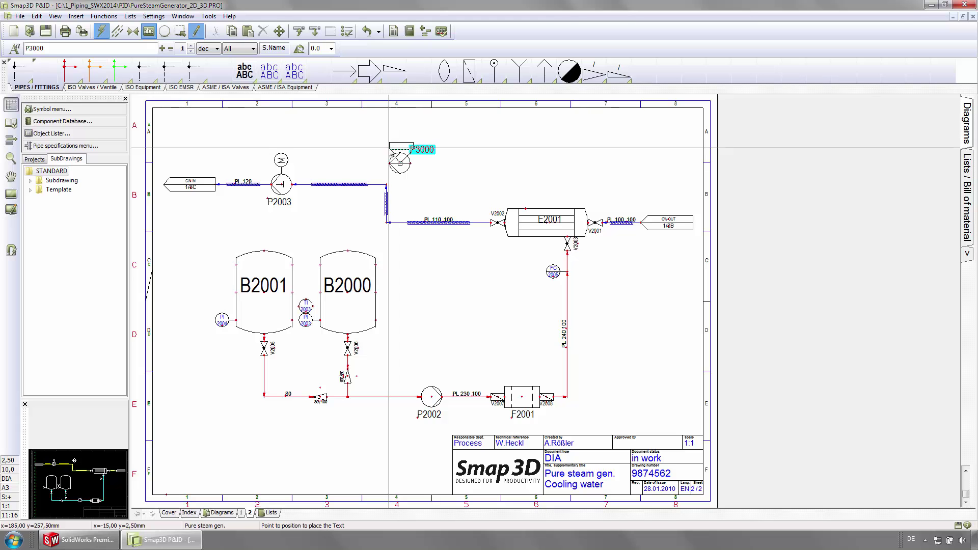
{"action": "left_click", "coordinate": [400, 137]}
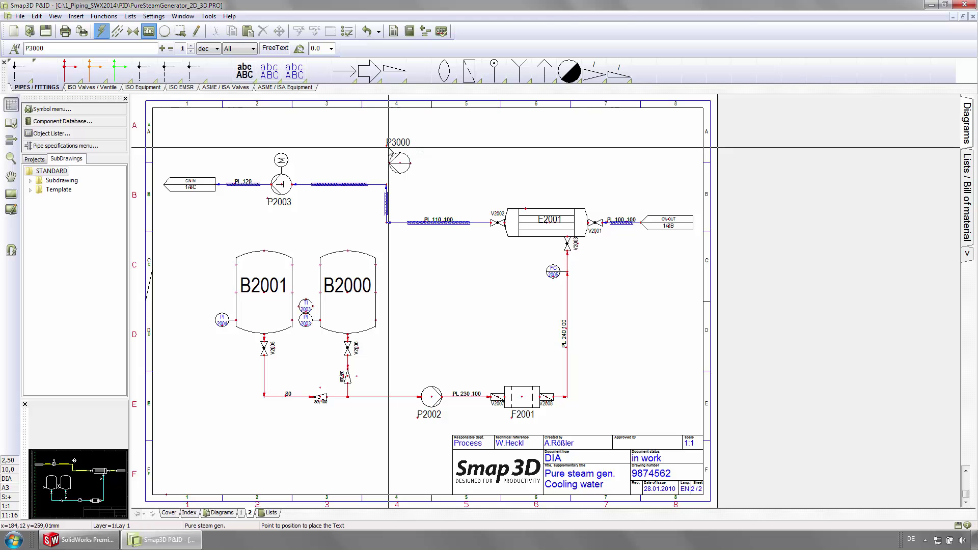
{"action": "left_click", "coordinate": [90, 71]}
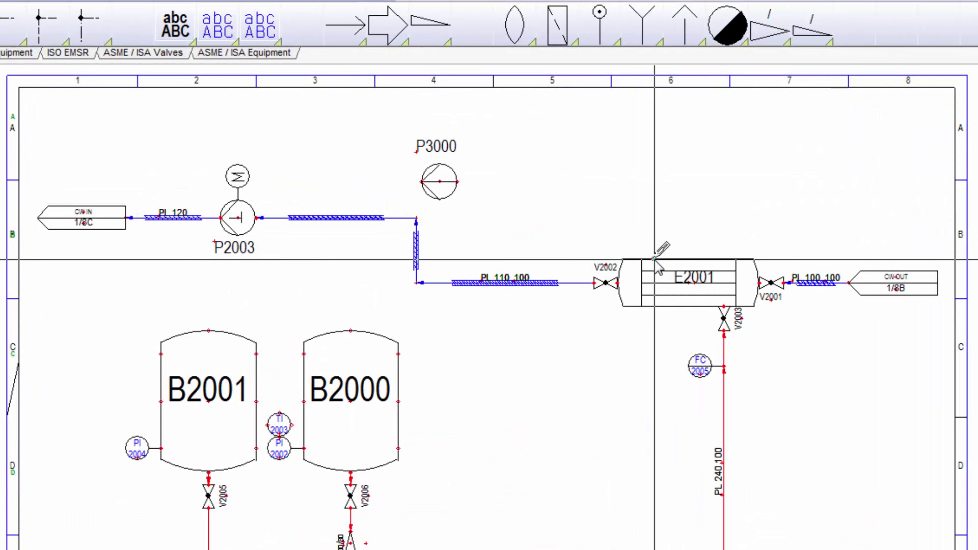
{"action": "left_click", "coordinate": [572, 226]}
{"action": "left_click", "coordinate": [653, 182]}
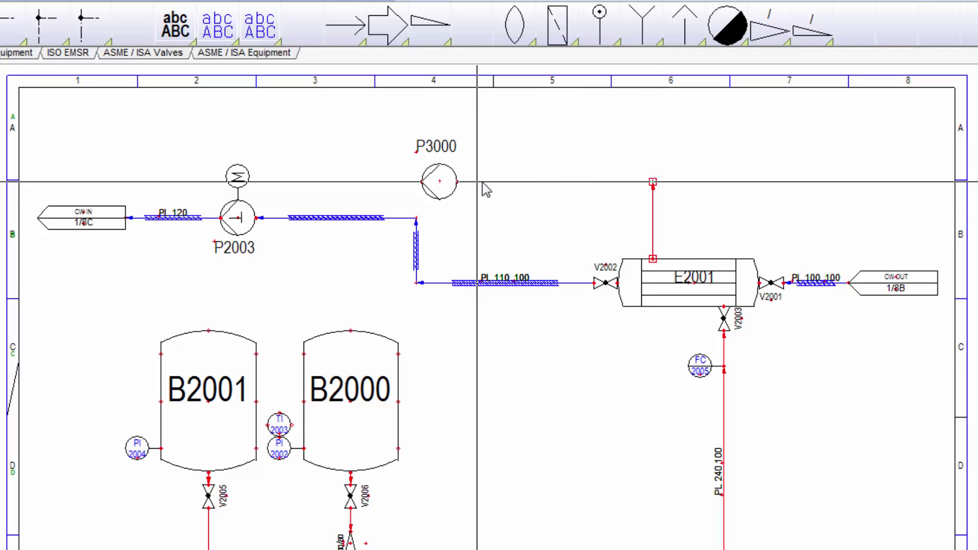
{"action": "left_click", "coordinate": [458, 182]}
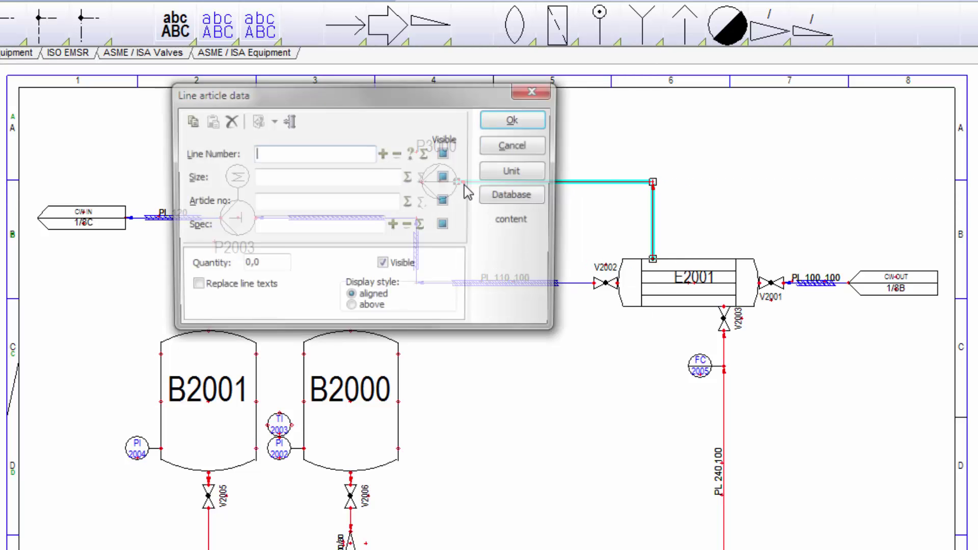
Step: Name the line PL 300 with Spec10CA size 100, showing size and line number on the label
{"action": "type", "text": "PL 300"}
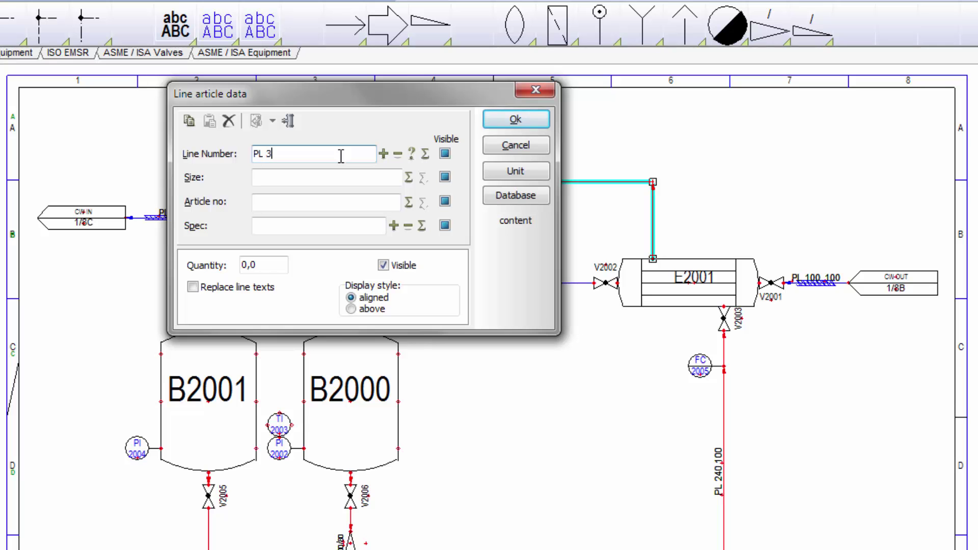
{"action": "left_click", "coordinate": [288, 121]}
{"action": "left_click", "coordinate": [424, 330]}
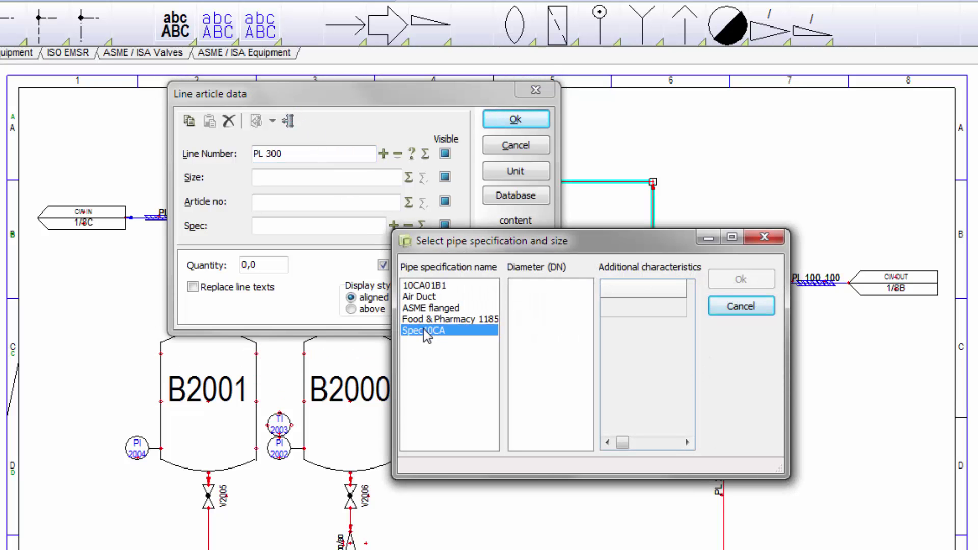
{"action": "left_click", "coordinate": [524, 377]}
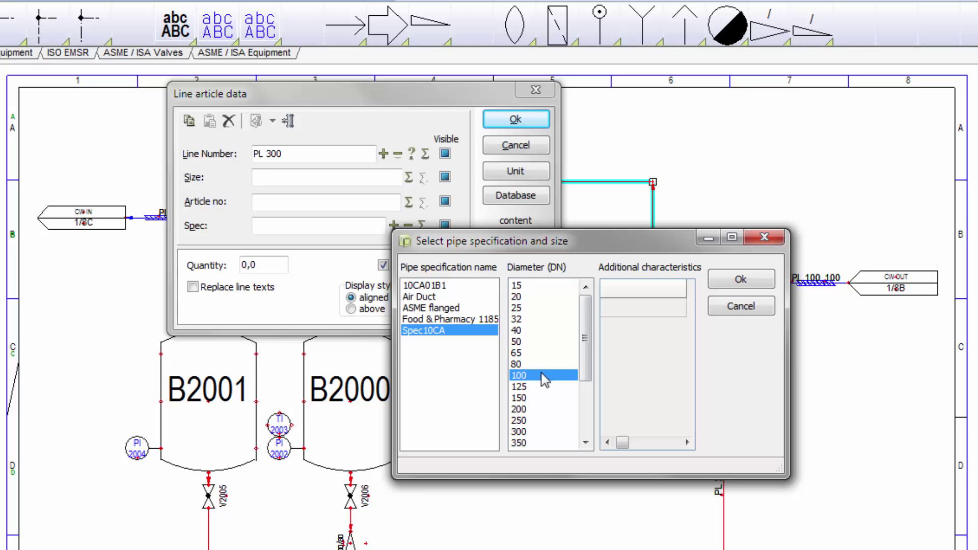
{"action": "left_click", "coordinate": [727, 281]}
{"action": "left_click", "coordinate": [445, 177]}
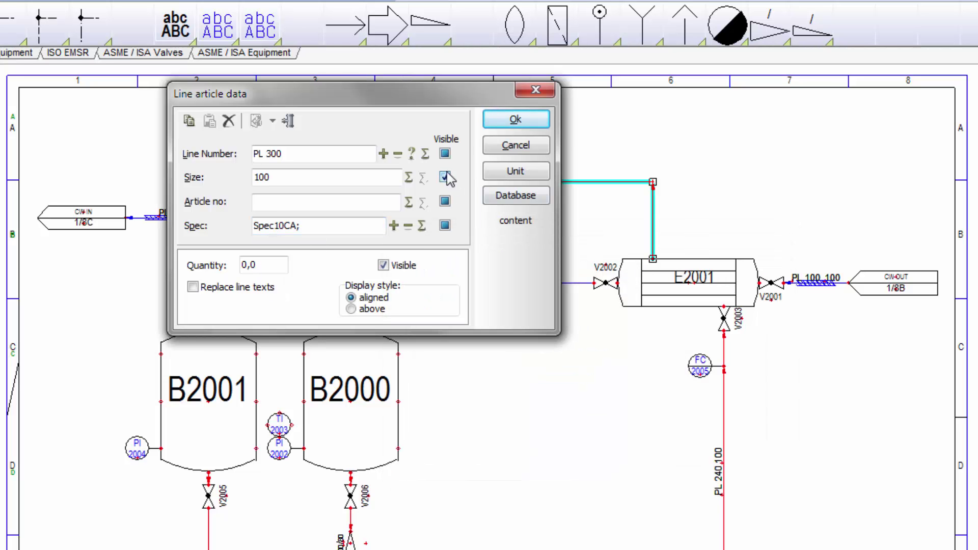
{"action": "left_click", "coordinate": [444, 153]}
{"action": "left_click", "coordinate": [503, 120]}
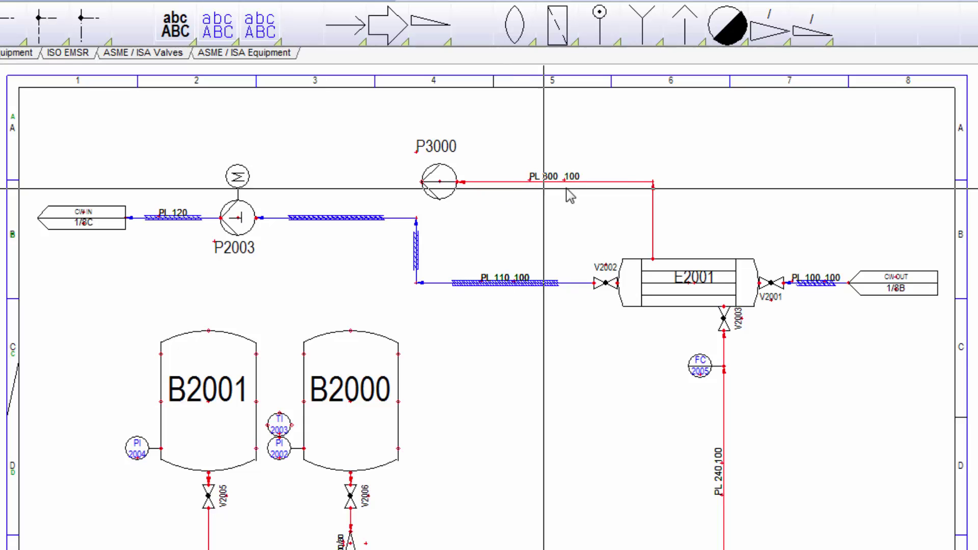
Step: Switch PL 300's flow direction twice so it flows toward pump P3000
{"action": "right_click", "coordinate": [619, 183]}
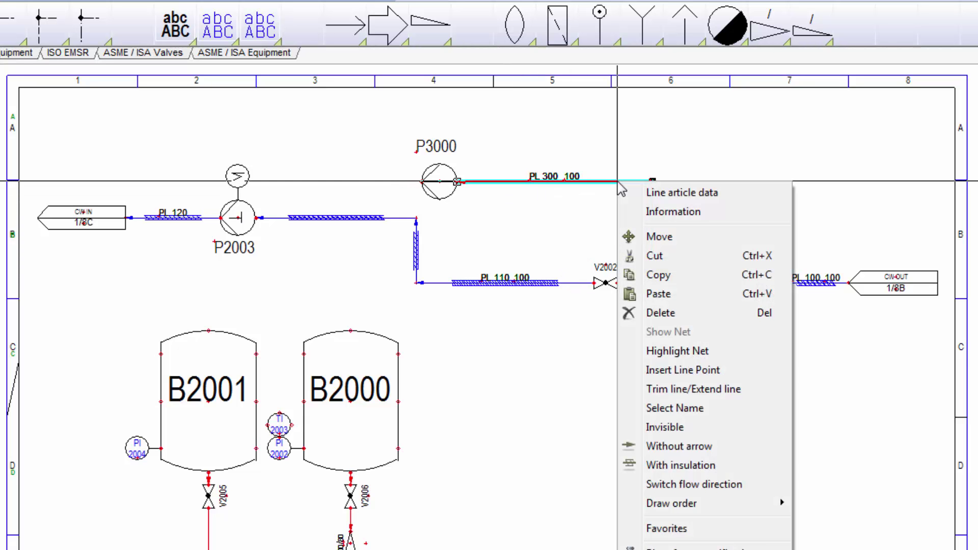
{"action": "left_click", "coordinate": [662, 484]}
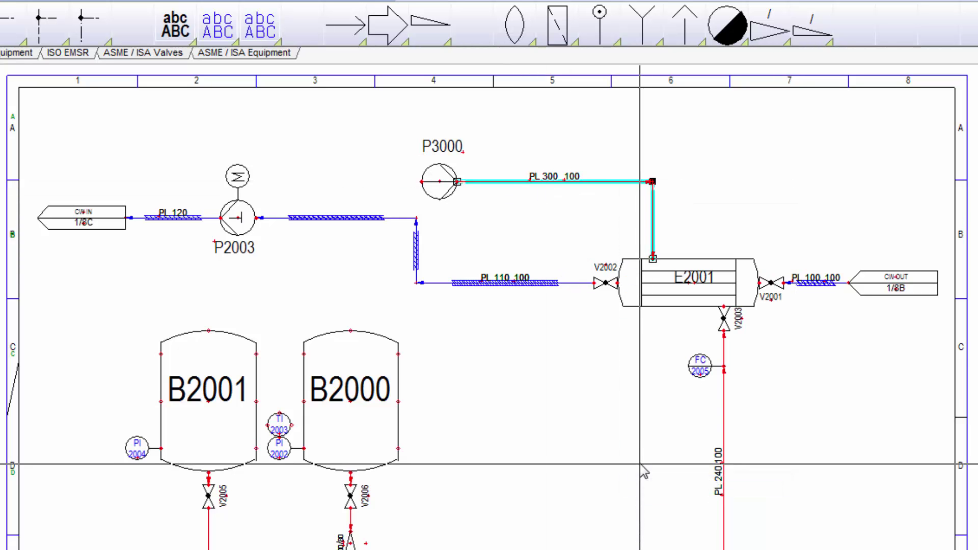
{"action": "right_click", "coordinate": [606, 190]}
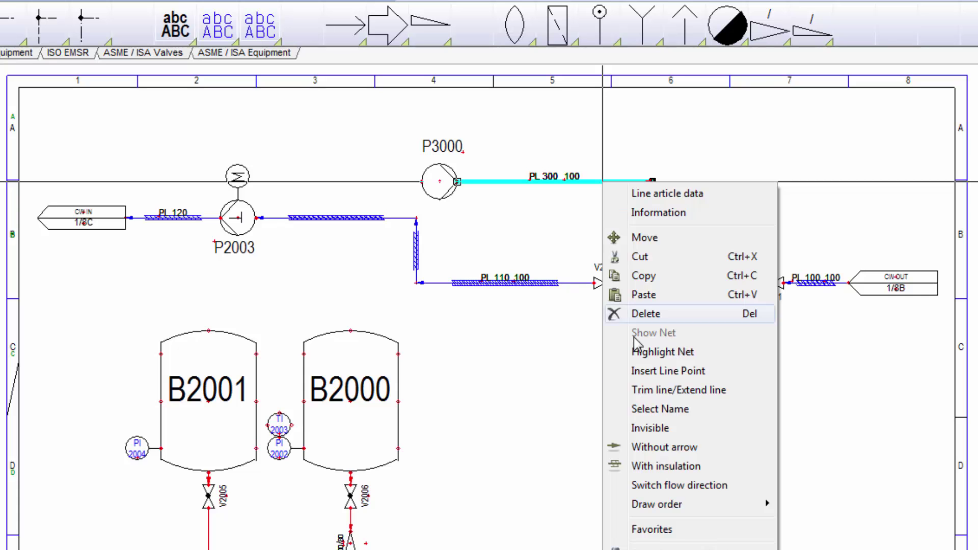
{"action": "left_click", "coordinate": [650, 485]}
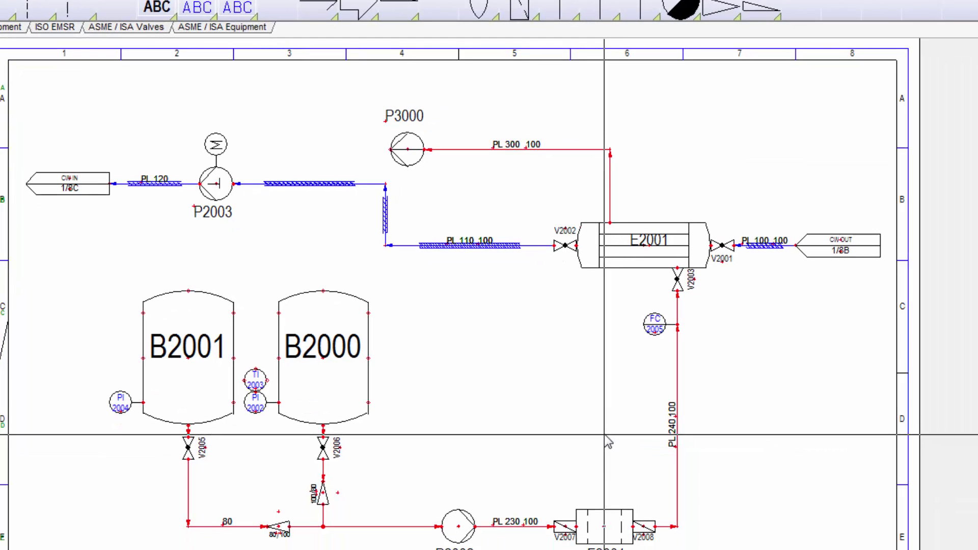
{"action": "right_click", "coordinate": [553, 155]}
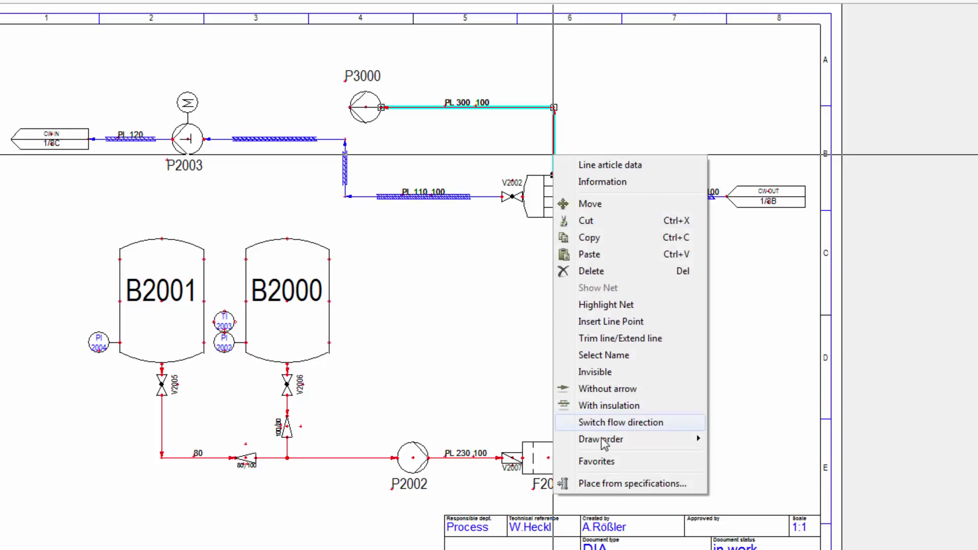
{"action": "left_click", "coordinate": [598, 483]}
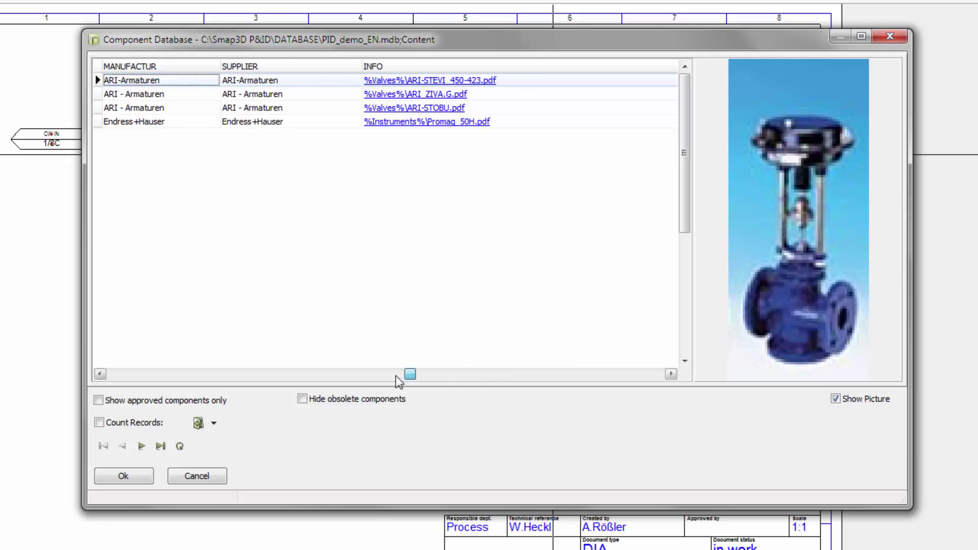
Step: Place the DN100 STOBU globe valve with Auto Name on PL 300 above E2001 as V1, reviewing its data
{"action": "left_click_drag", "start_coordinate": [113, 374], "coordinate": [111, 374]}
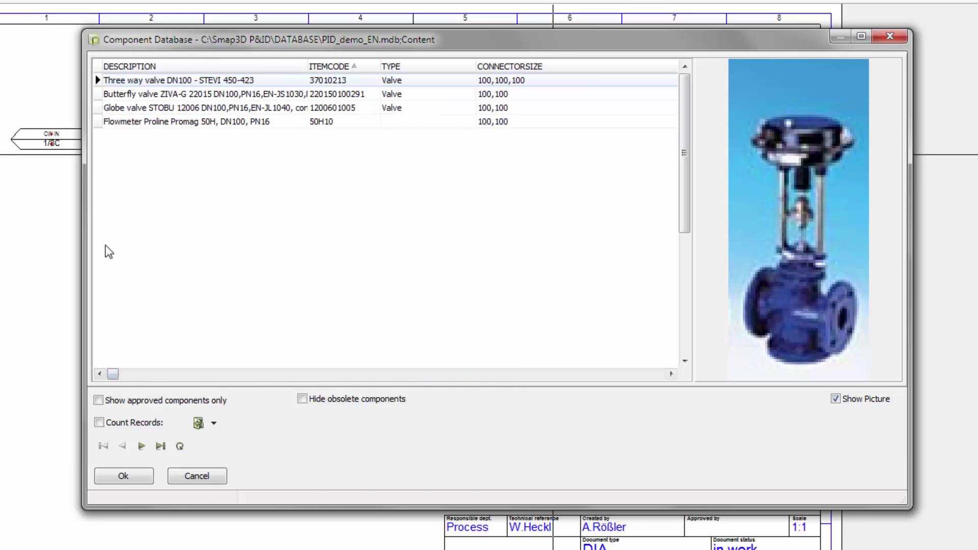
{"action": "left_click", "coordinate": [112, 94]}
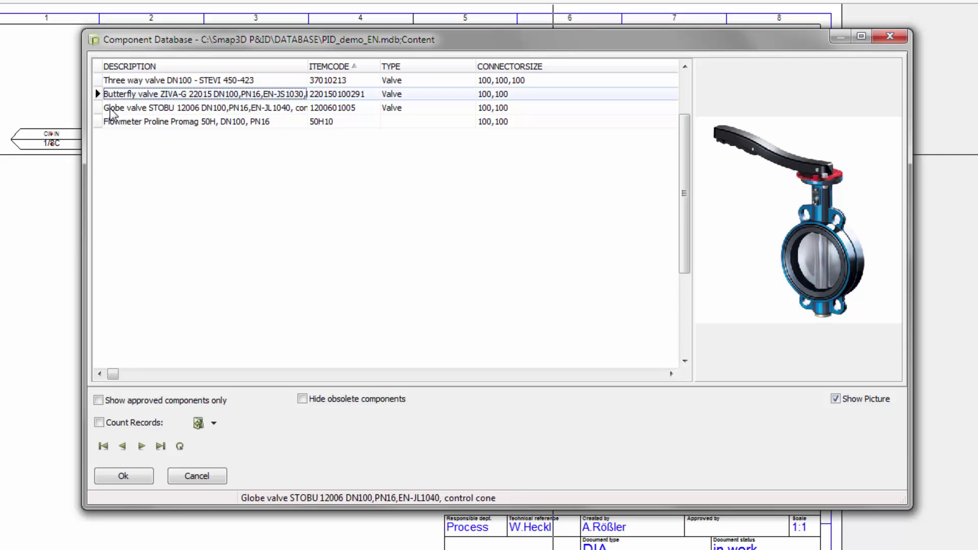
{"action": "left_click", "coordinate": [110, 108]}
{"action": "left_click", "coordinate": [113, 122]}
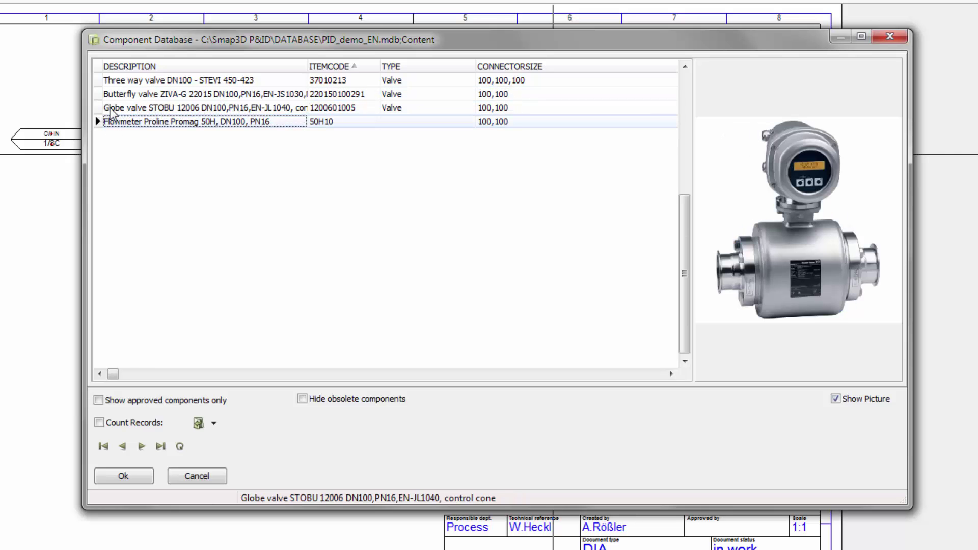
{"action": "left_click", "coordinate": [111, 109]}
{"action": "double_click", "coordinate": [111, 108]}
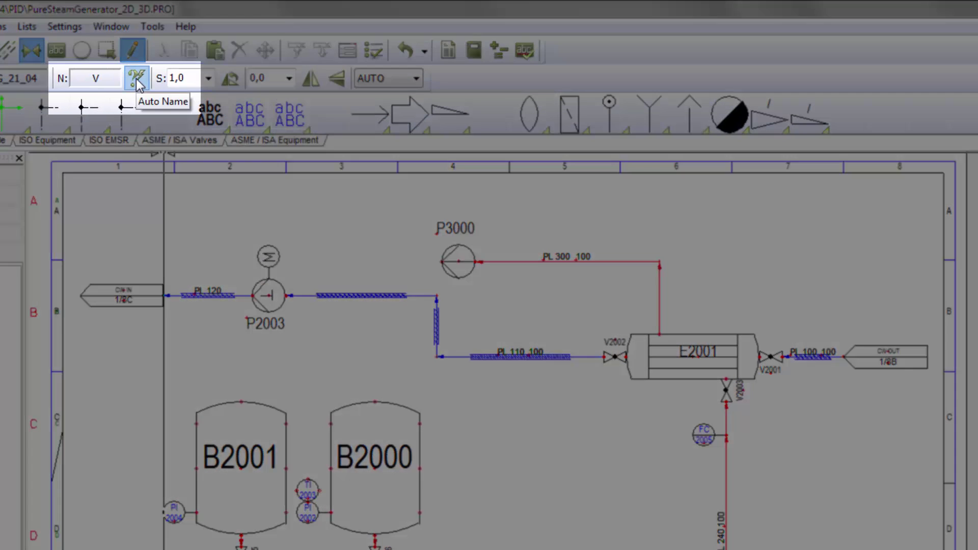
{"action": "left_click", "coordinate": [136, 80]}
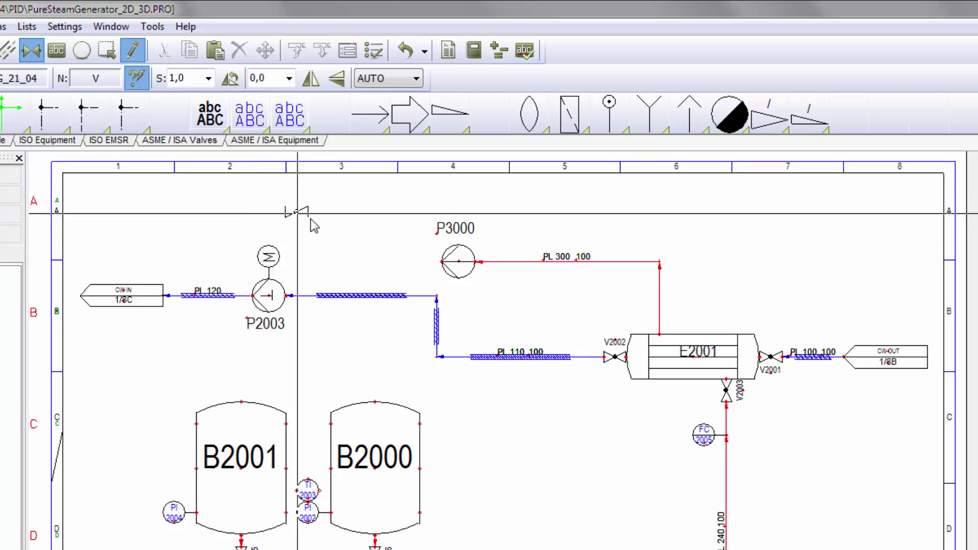
{"action": "left_click", "coordinate": [659, 324]}
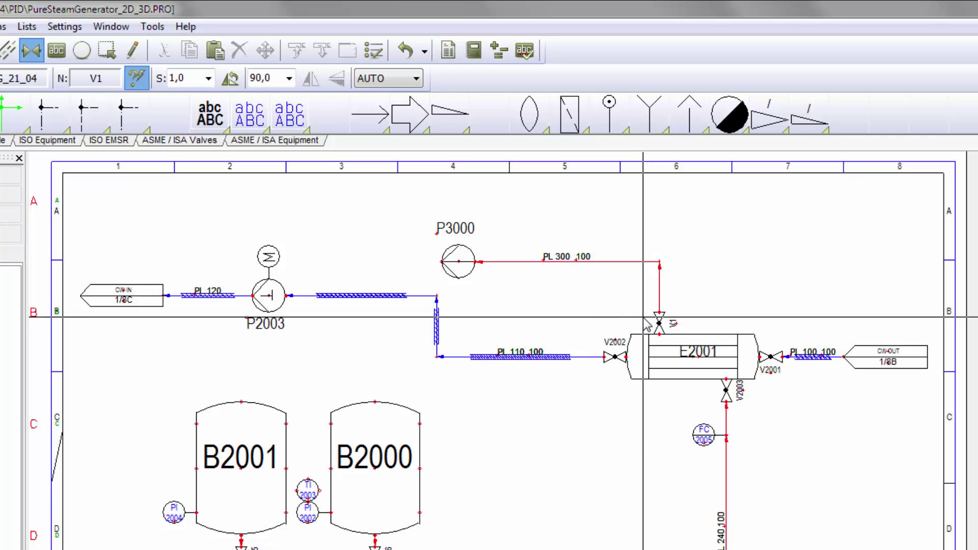
{"action": "double_click", "coordinate": [659, 324]}
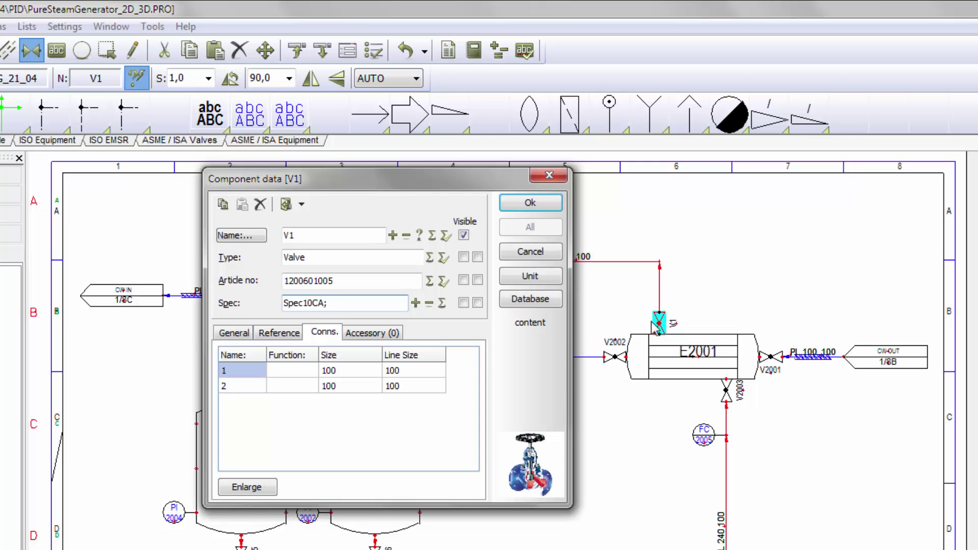
{"action": "left_click", "coordinate": [521, 250]}
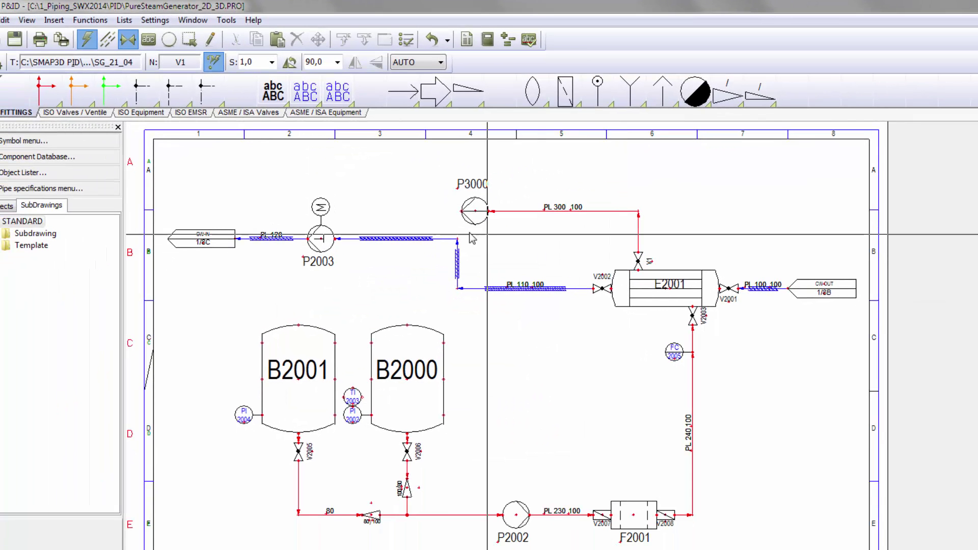
Step: Route a pipe from P3000's inlet via a corner down to the top of B2000
{"action": "key", "text": "Escape"}
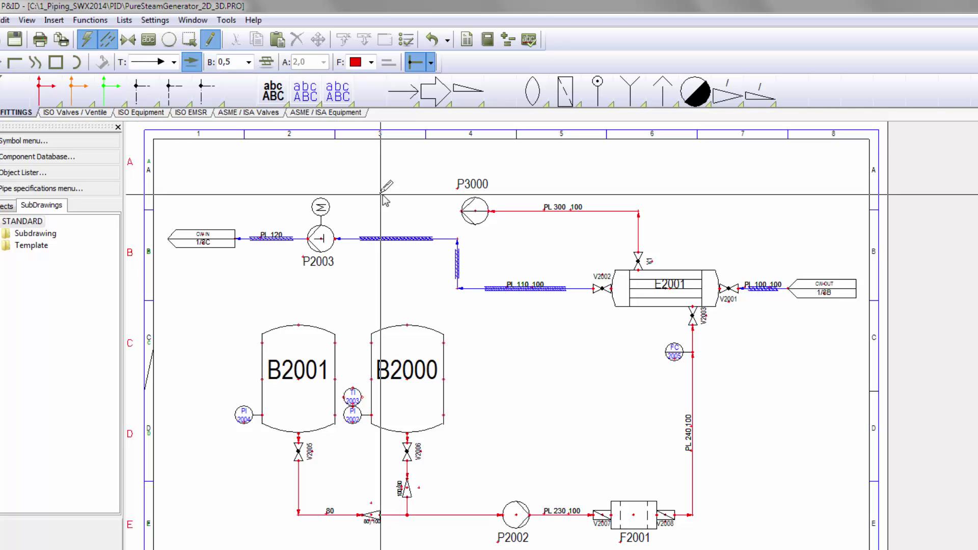
{"action": "left_click", "coordinate": [462, 211]}
{"action": "left_click", "coordinate": [407, 211]}
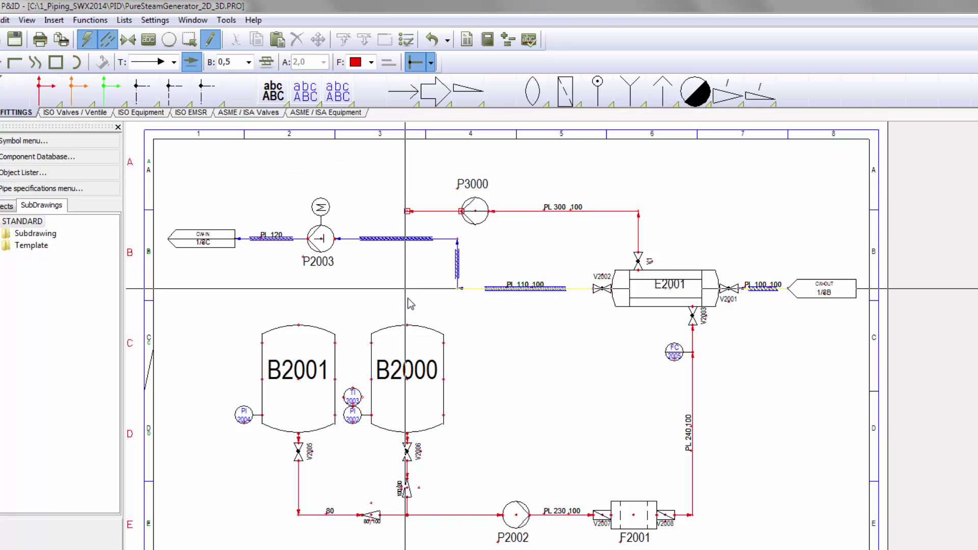
{"action": "double_click", "coordinate": [407, 325]}
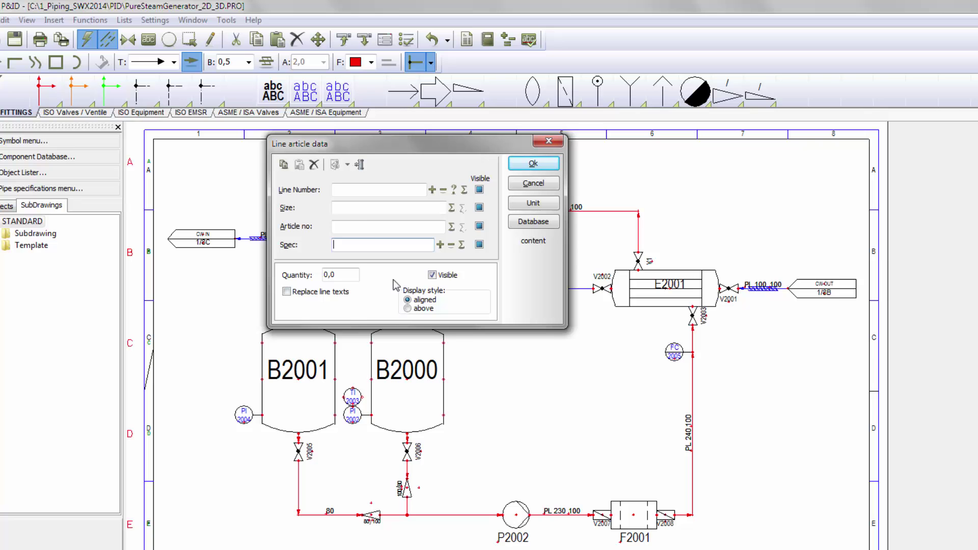
Step: Label the new pipe PL 300-1 with Spec10CA size 100
{"action": "left_click", "coordinate": [350, 190]}
{"action": "type", "text": "PL 300-1"}
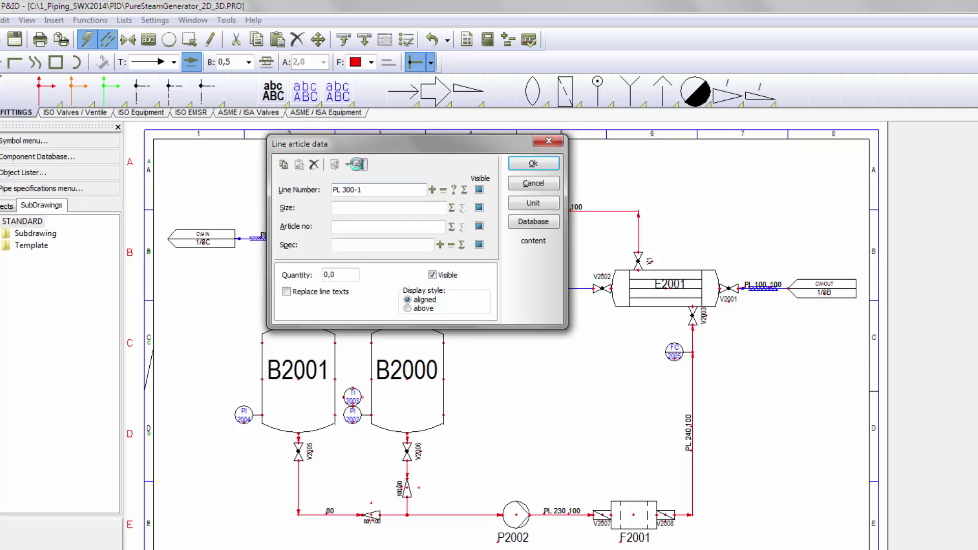
{"action": "left_click", "coordinate": [358, 164]}
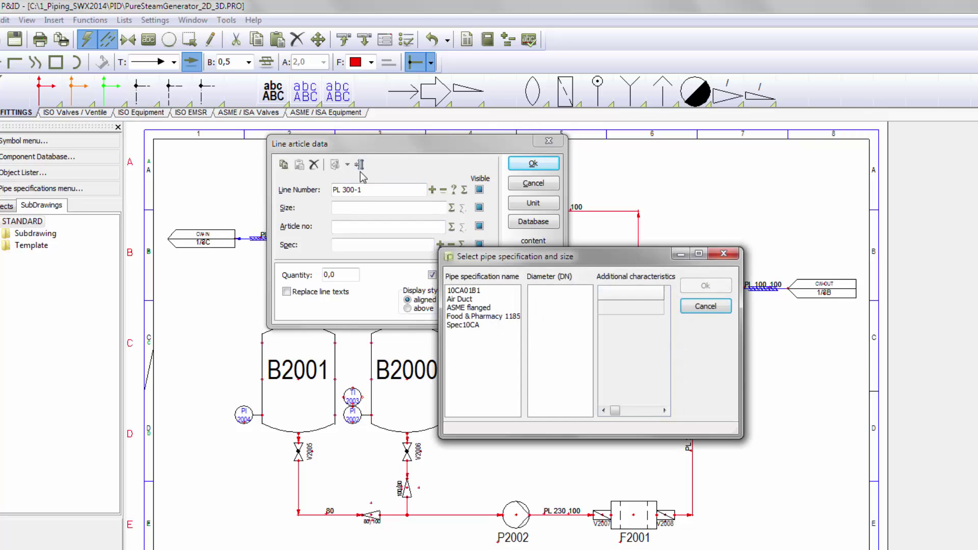
{"action": "left_click", "coordinate": [462, 325]}
{"action": "left_click", "coordinate": [537, 359]}
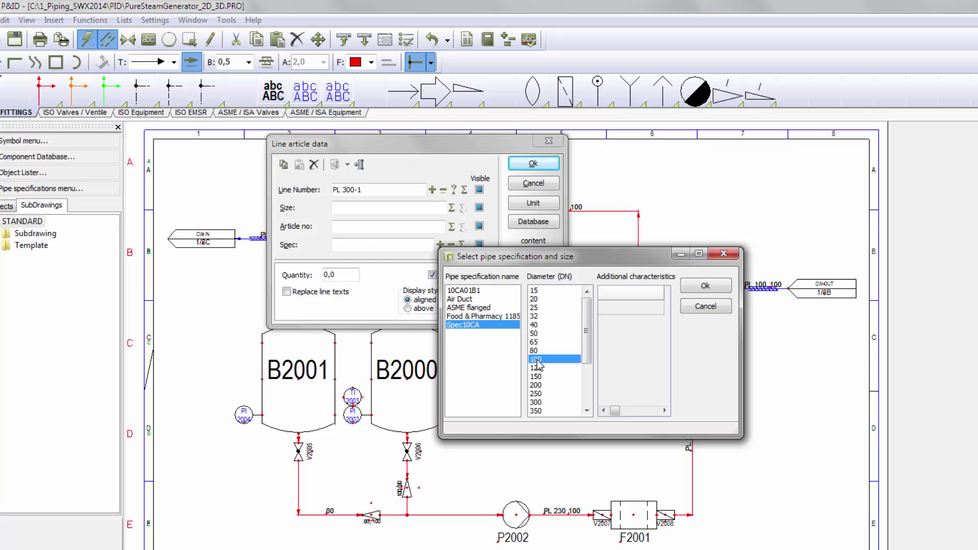
{"action": "left_click", "coordinate": [703, 286]}
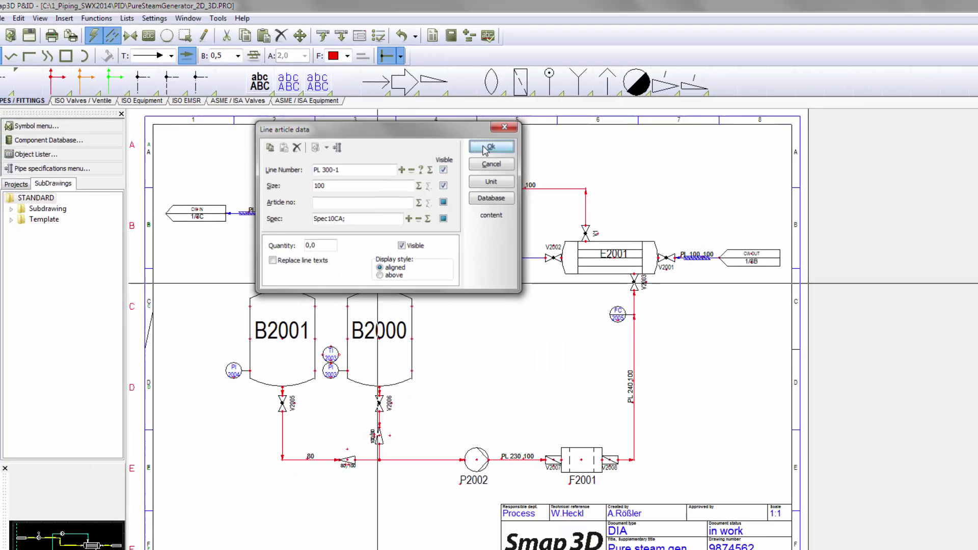
{"action": "left_click", "coordinate": [533, 163]}
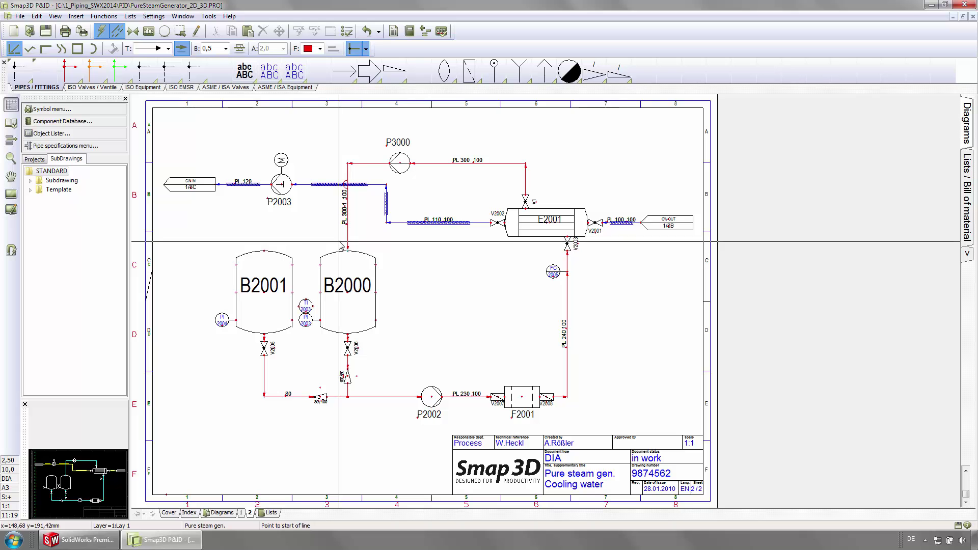
{"action": "left_click", "coordinate": [347, 33]}
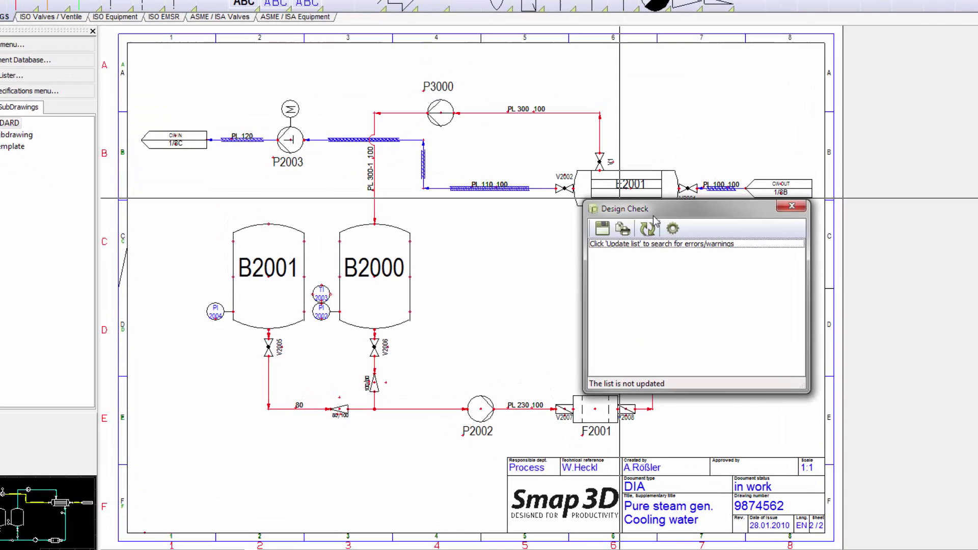
Step: Run the design check with Missing Name and Compare diameter, locate the PL 300-1 size mismatch, and close it
{"action": "left_click", "coordinate": [605, 248]}
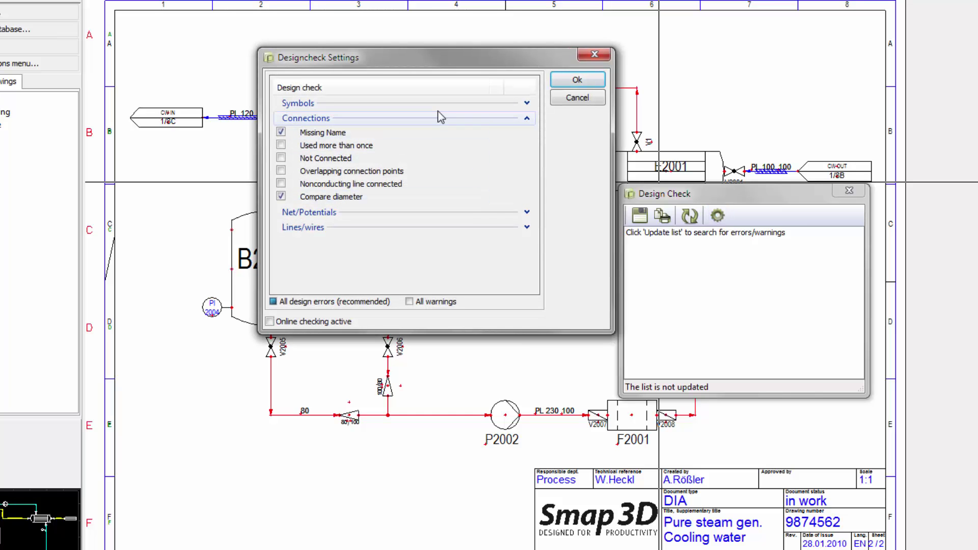
{"action": "left_click", "coordinate": [594, 81]}
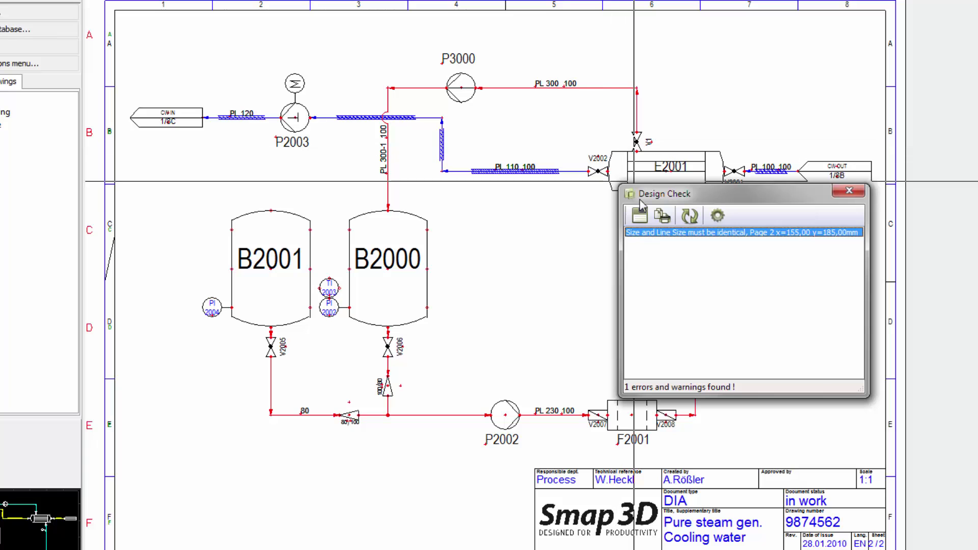
{"action": "left_click", "coordinate": [655, 242]}
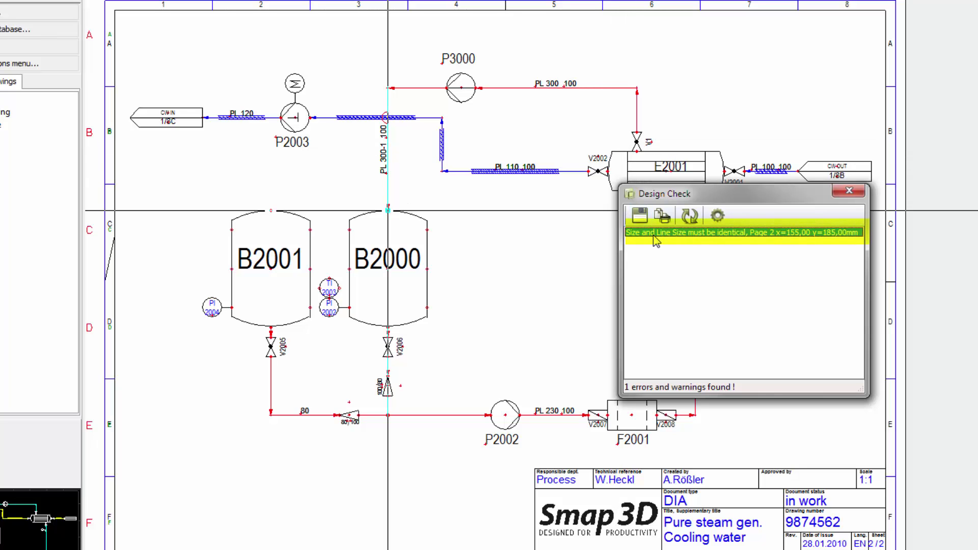
{"action": "left_click", "coordinate": [848, 192]}
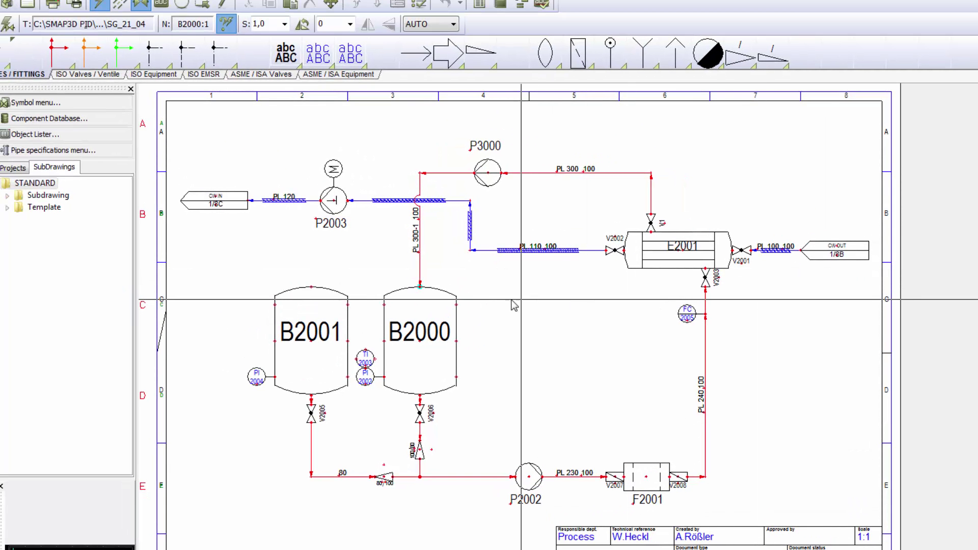
Step: Inspect the line size of vessel B2000's connector 1 in its properties
{"action": "double_click", "coordinate": [446, 306]}
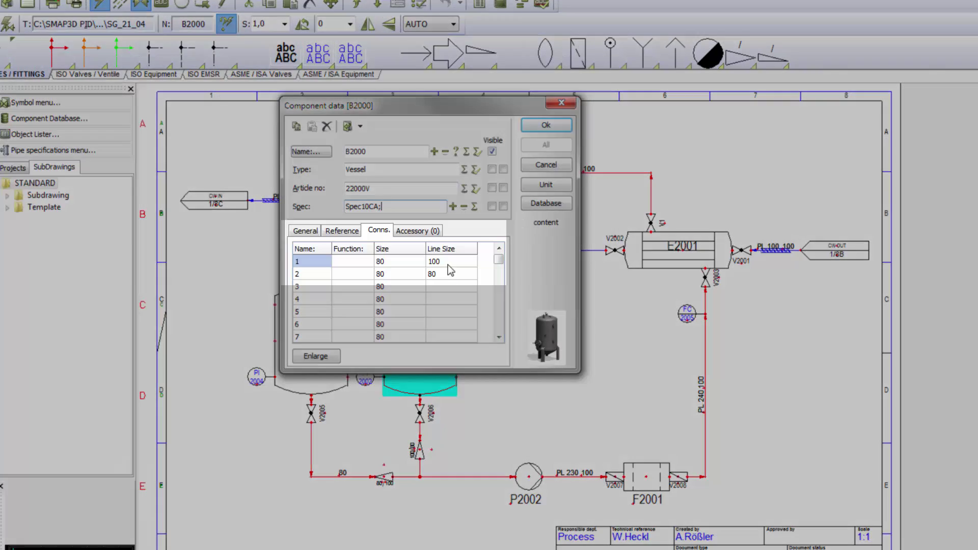
{"action": "left_click", "coordinate": [448, 264]}
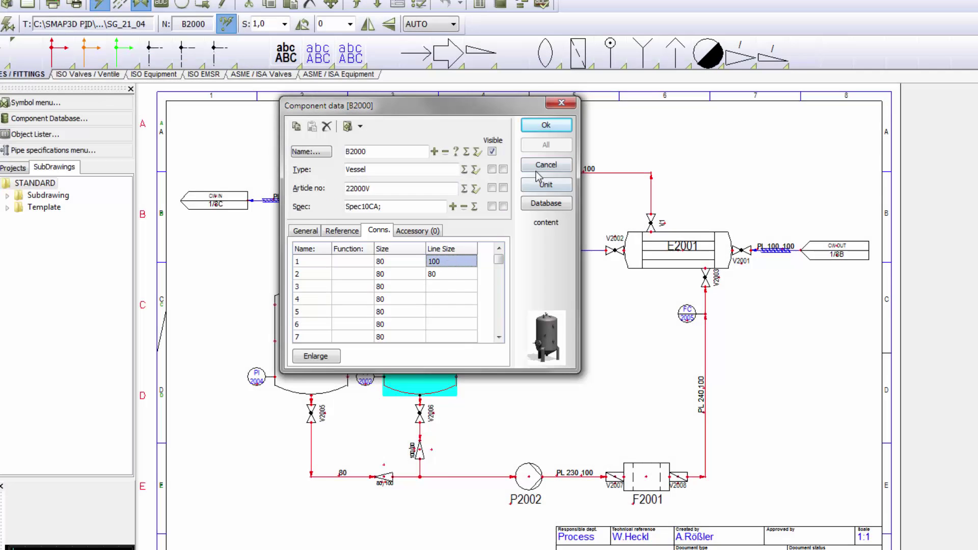
{"action": "left_click", "coordinate": [541, 168]}
{"action": "scroll", "coordinate": [465, 275], "scroll_direction": "up", "scroll_amount": 3}
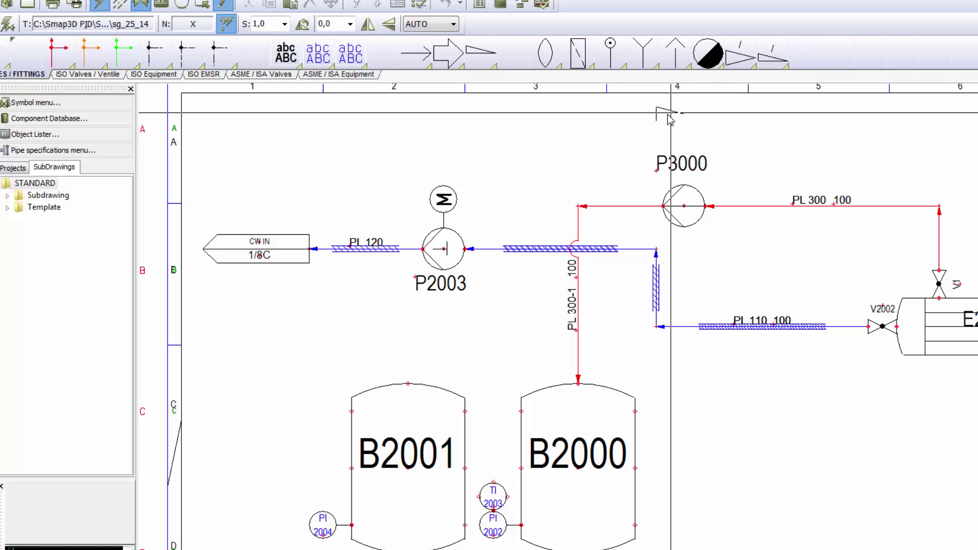
Step: Place a 0,5-scale reducer on PL 300-1 above B2000, make the lower section Spec10CA DN 80, and verify B2000
{"action": "left_click", "coordinate": [285, 24]}
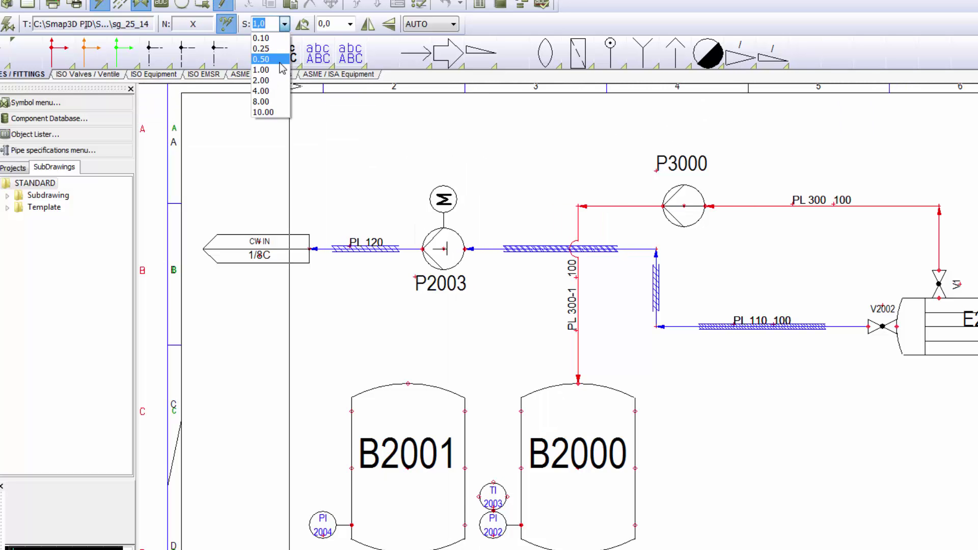
{"action": "left_click", "coordinate": [261, 58]}
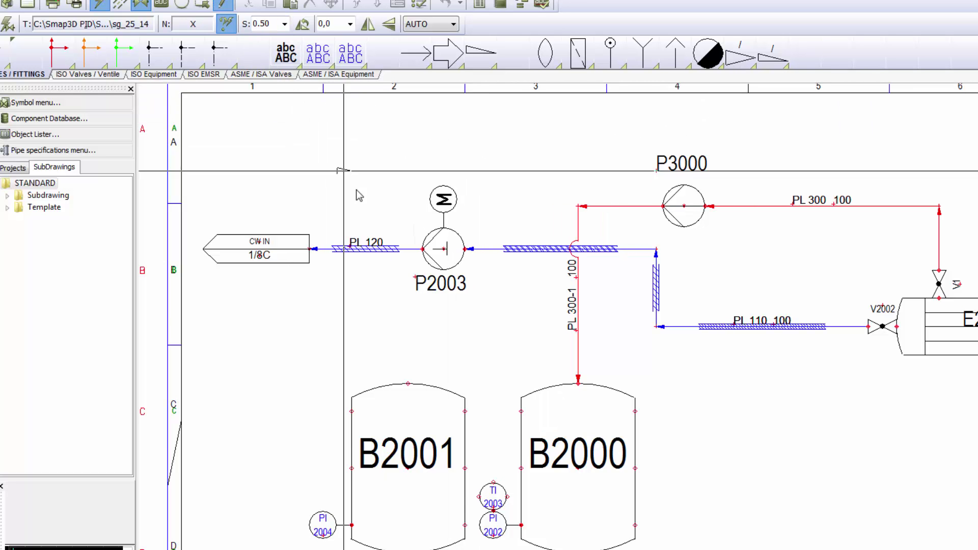
{"action": "left_click", "coordinate": [580, 351]}
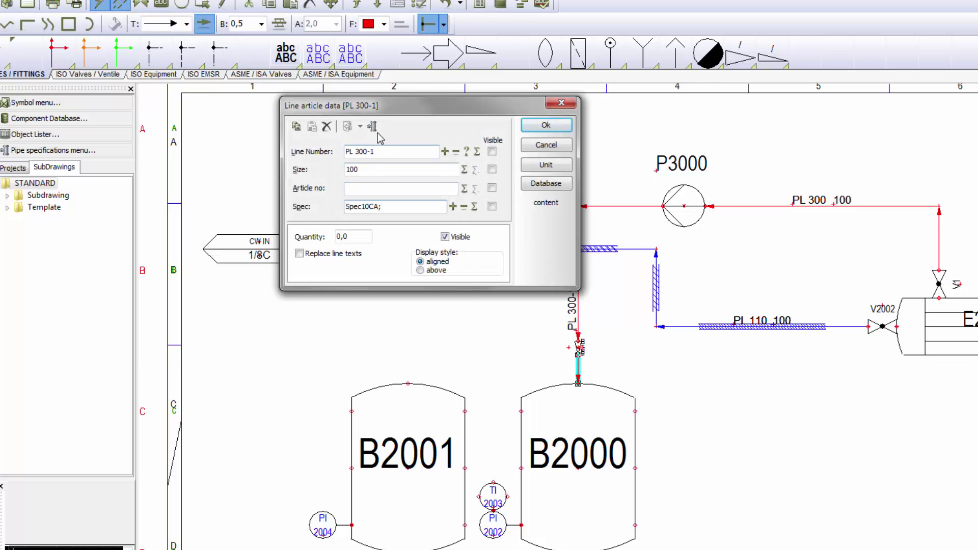
{"action": "left_click", "coordinate": [372, 127]}
{"action": "left_click", "coordinate": [546, 312]}
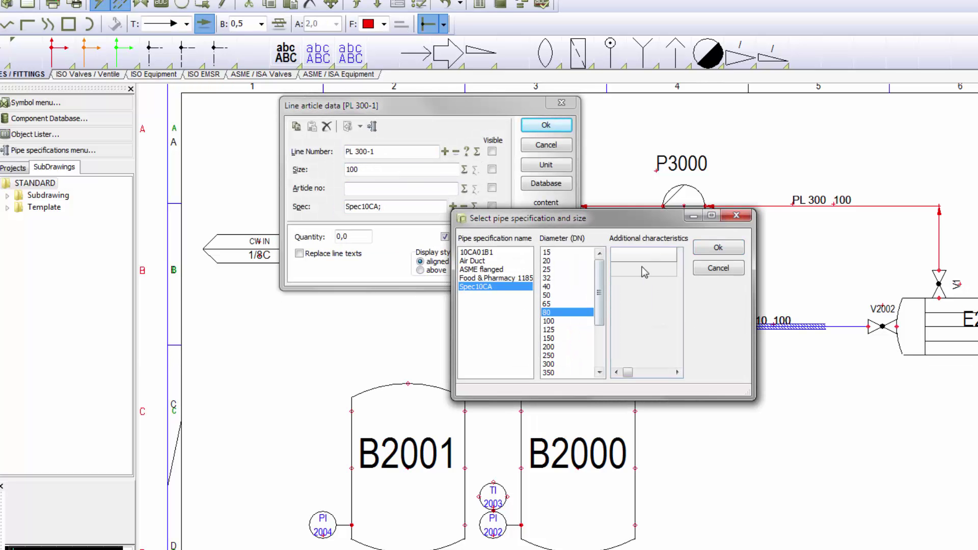
{"action": "left_click", "coordinate": [718, 248]}
{"action": "left_click", "coordinate": [546, 124]}
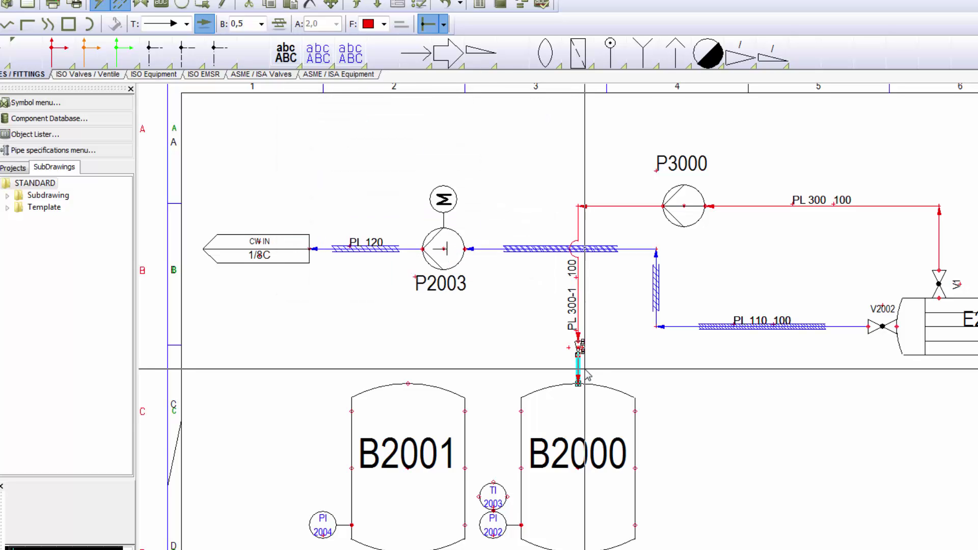
{"action": "double_click", "coordinate": [592, 392]}
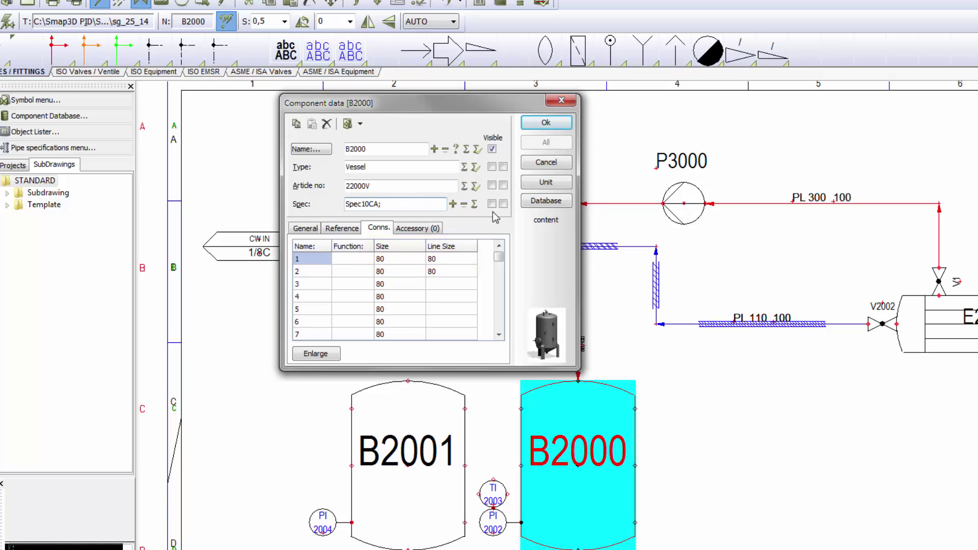
{"action": "left_click", "coordinate": [532, 163]}
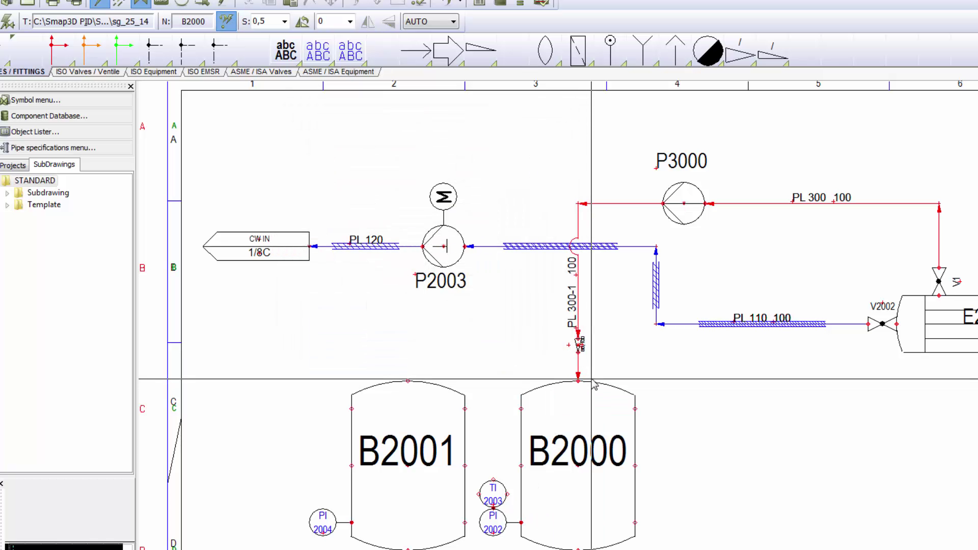
Step: Open the Object Lister with F7, jump to valve V1 at the list's bottom, then close it
{"action": "key", "text": "F7"}
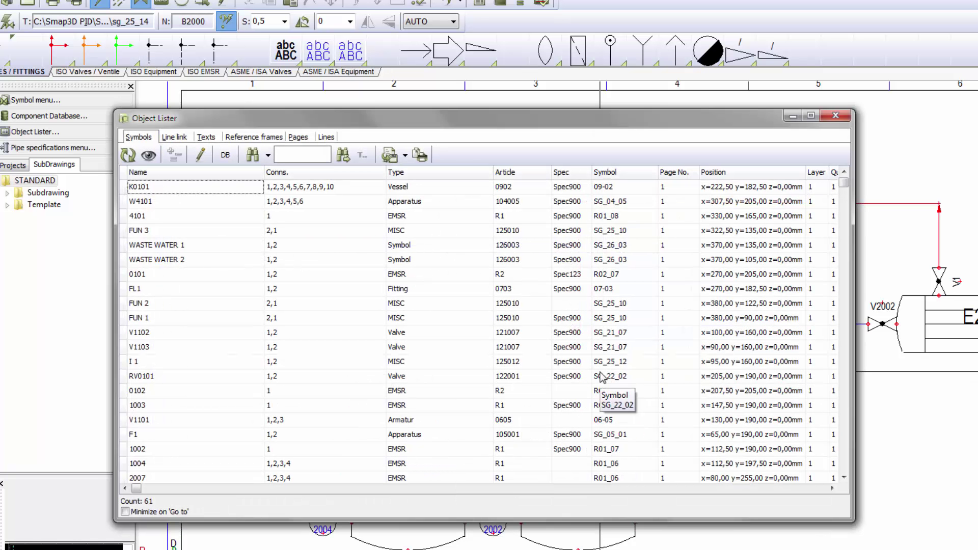
{"action": "left_click_drag", "start_coordinate": [845, 190], "coordinate": [846, 478]}
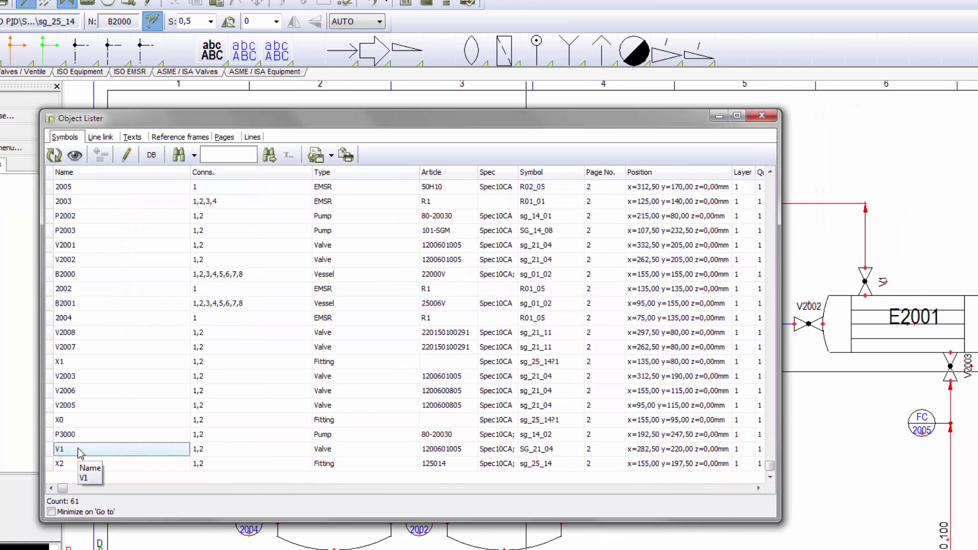
{"action": "double_click", "coordinate": [79, 450]}
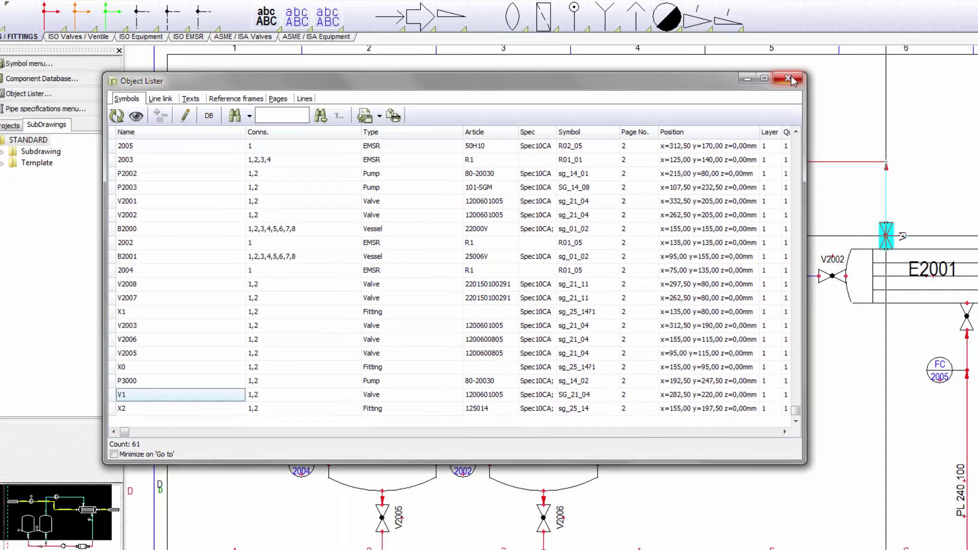
{"action": "left_click", "coordinate": [762, 116]}
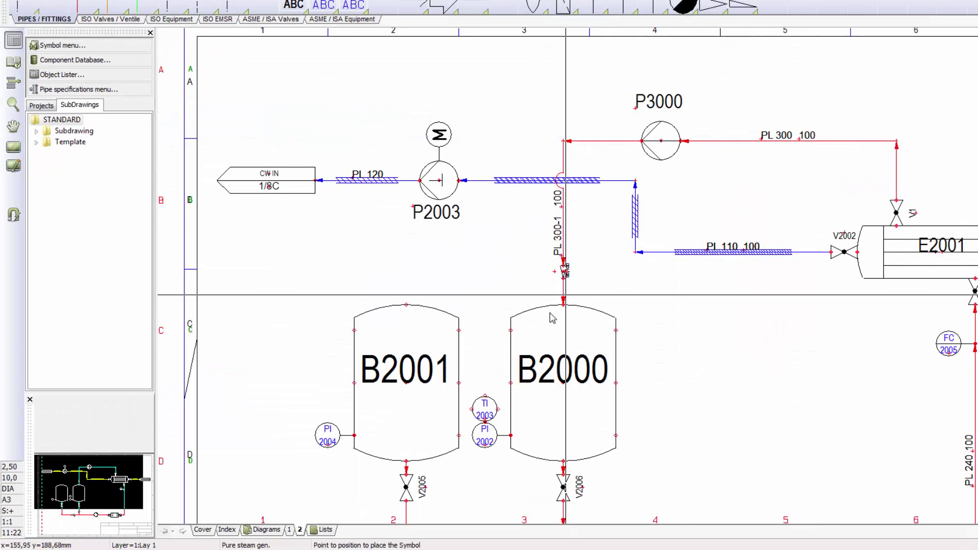
Step: On the Lists tab, insert EN_PartsList_PID.STD from the Template subdrawings as a new sheet
{"action": "left_click", "coordinate": [326, 530]}
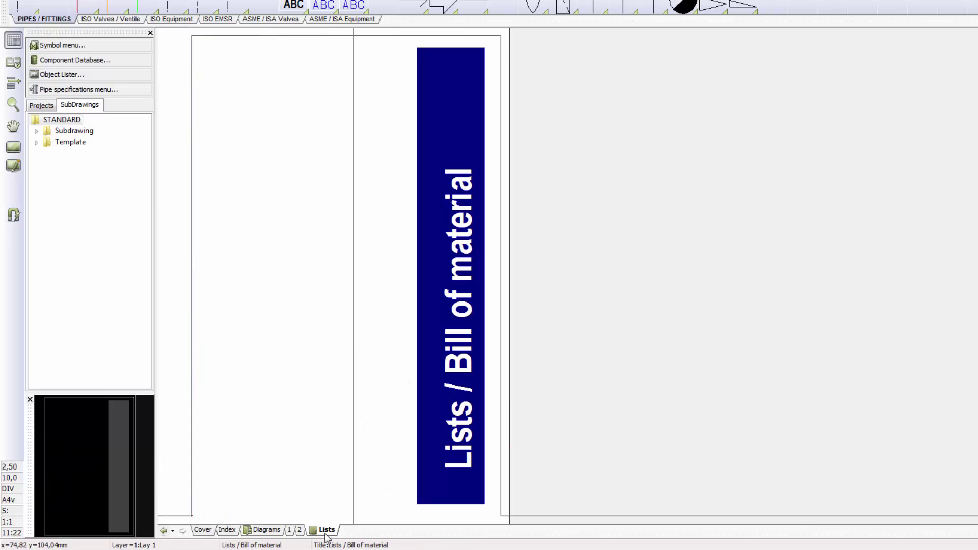
{"action": "left_click", "coordinate": [36, 143]}
{"action": "left_click", "coordinate": [49, 187]}
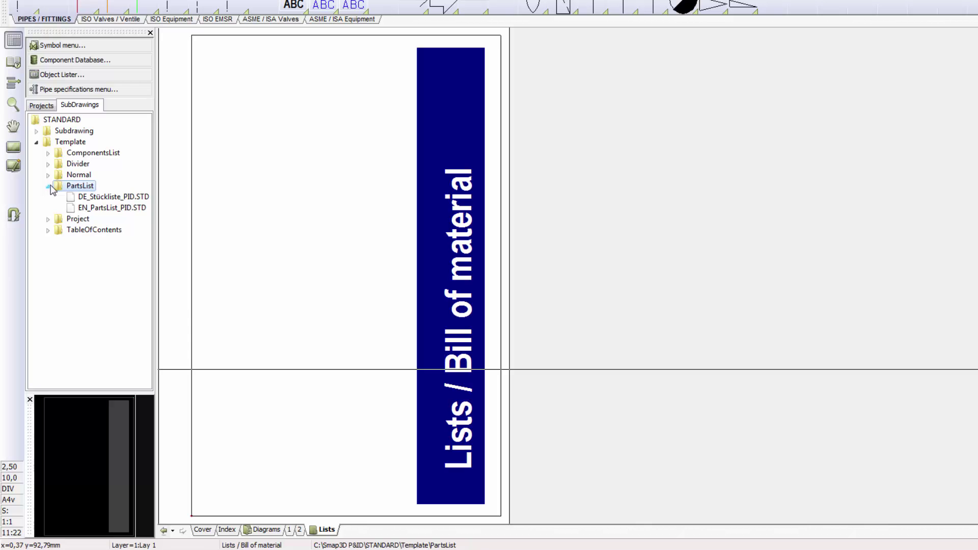
{"action": "left_click", "coordinate": [82, 209]}
{"action": "left_click_drag", "start_coordinate": [82, 208], "coordinate": [313, 246]}
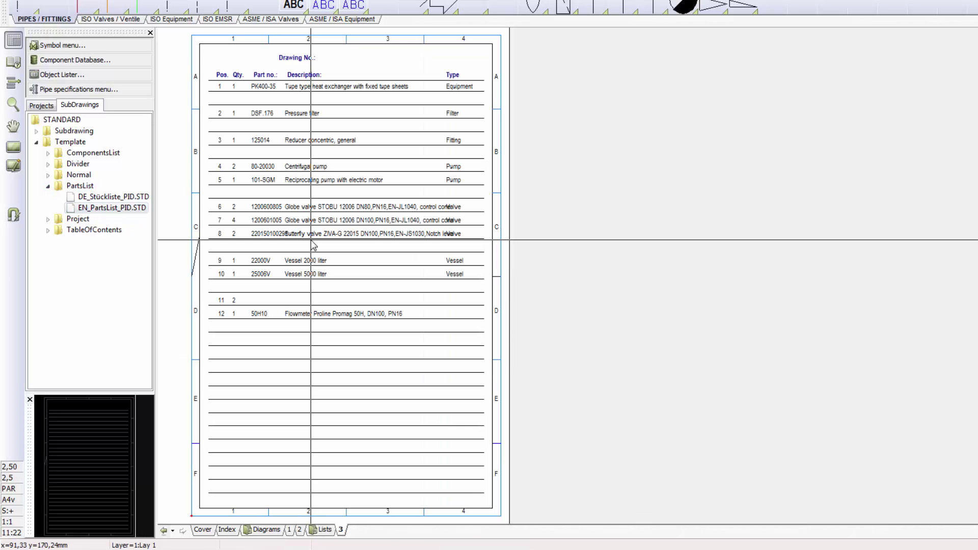
Step: Insert EN_ComponentsList.STD from the Template subdrawings as another sheet
{"action": "left_click", "coordinate": [81, 153]}
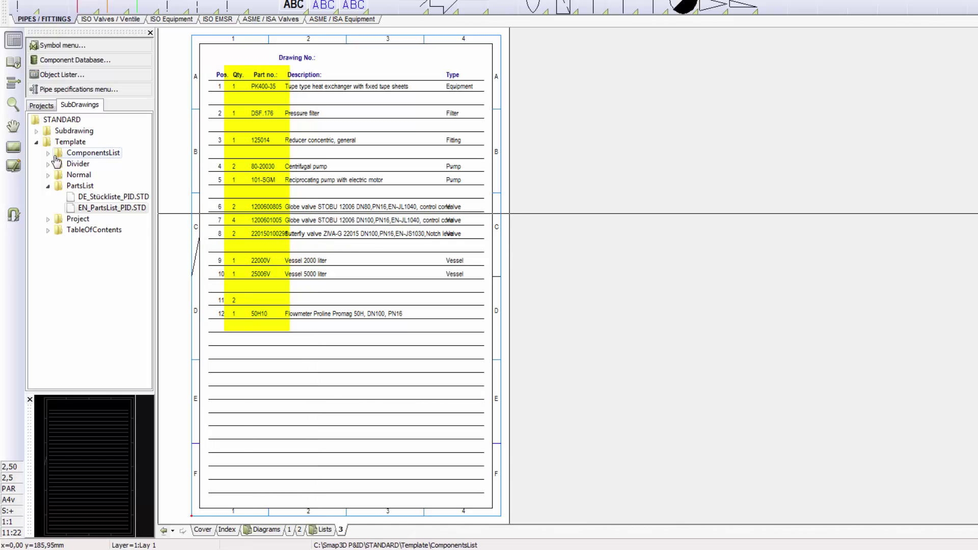
{"action": "left_click", "coordinate": [48, 153]}
{"action": "left_click", "coordinate": [102, 186]}
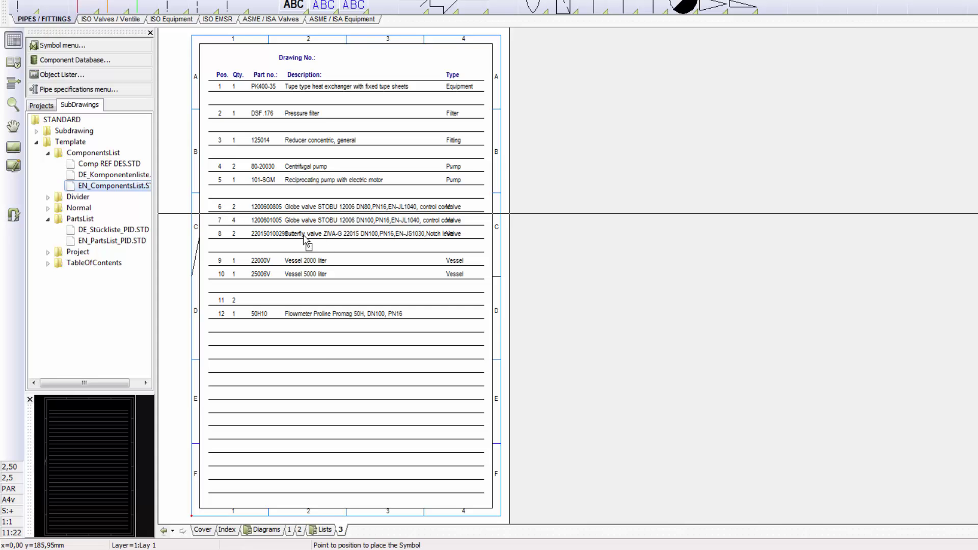
{"action": "left_click", "coordinate": [355, 251]}
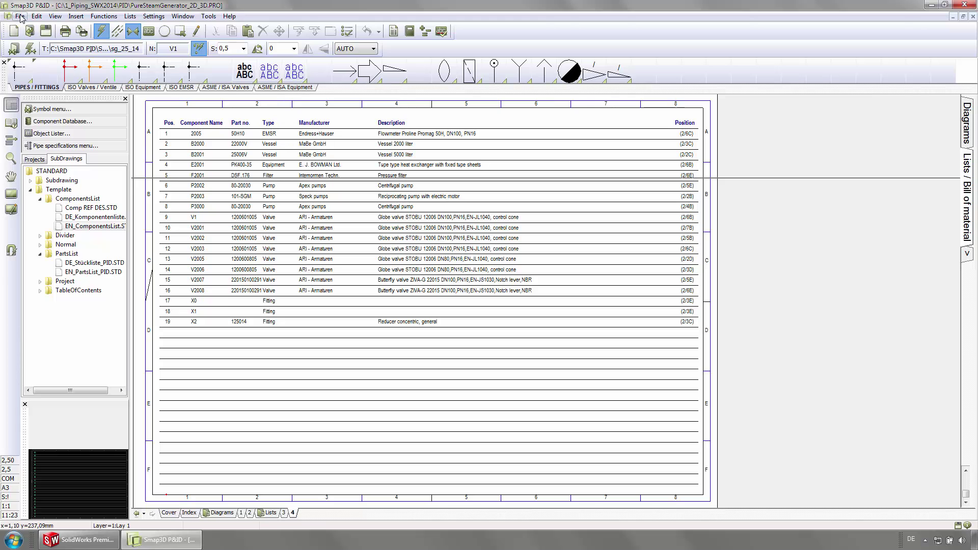
Step: Export the project to PDF via File > Export to
{"action": "left_click", "coordinate": [19, 17]}
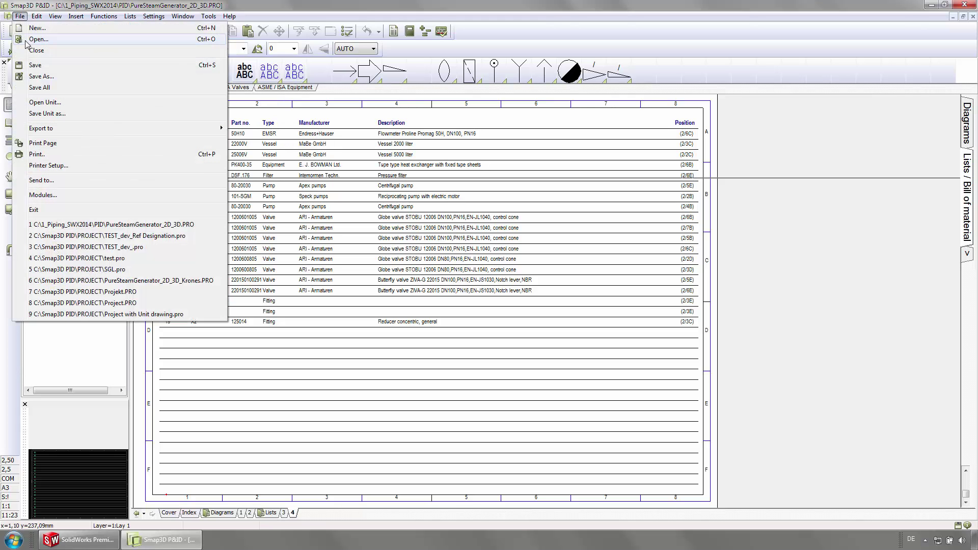
{"action": "mouse_move", "coordinate": [56, 131]}
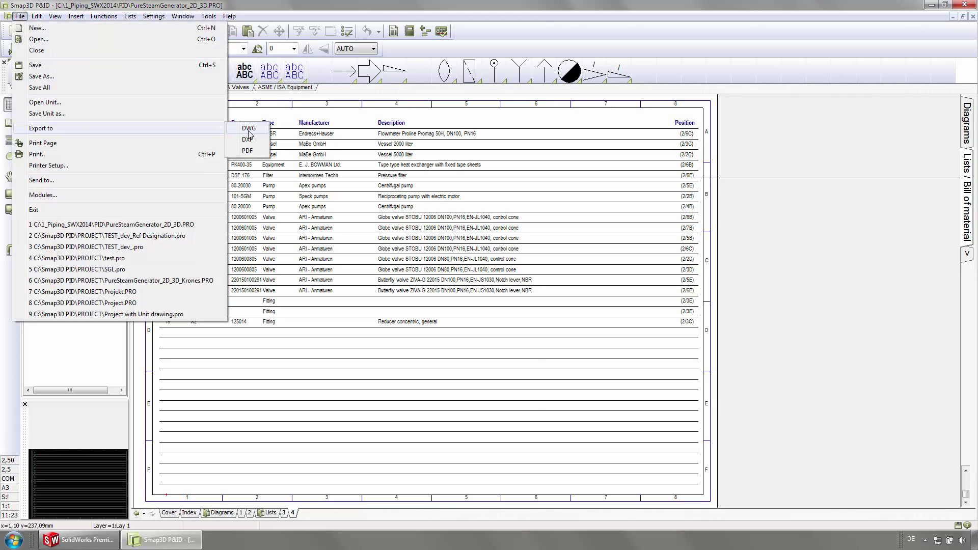
{"action": "left_click", "coordinate": [247, 151]}
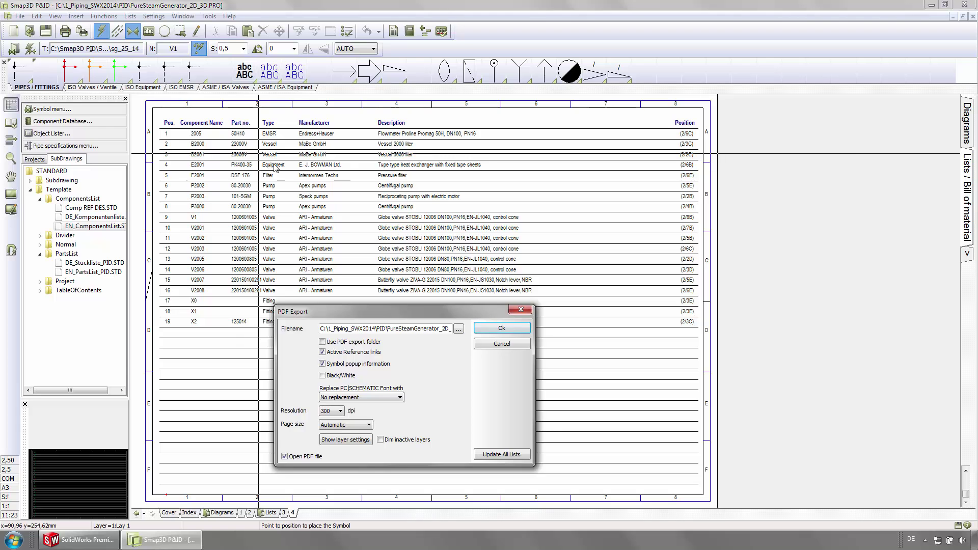
Step: Confirm the PDF export, review the P&ID page and pump P3000's info in Acrobat, then close it
{"action": "left_click", "coordinate": [510, 330]}
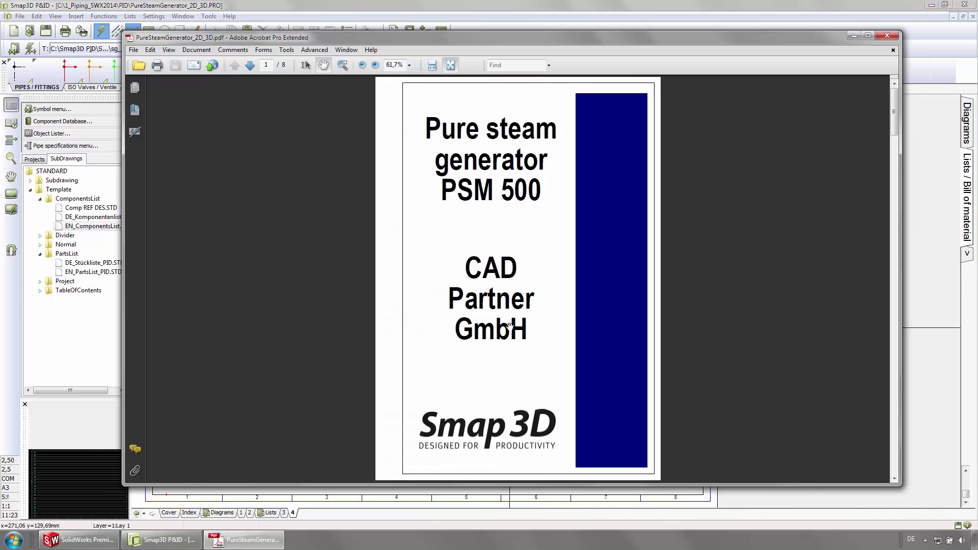
{"action": "scroll", "coordinate": [509, 325], "scroll_direction": "down", "scroll_amount": 4}
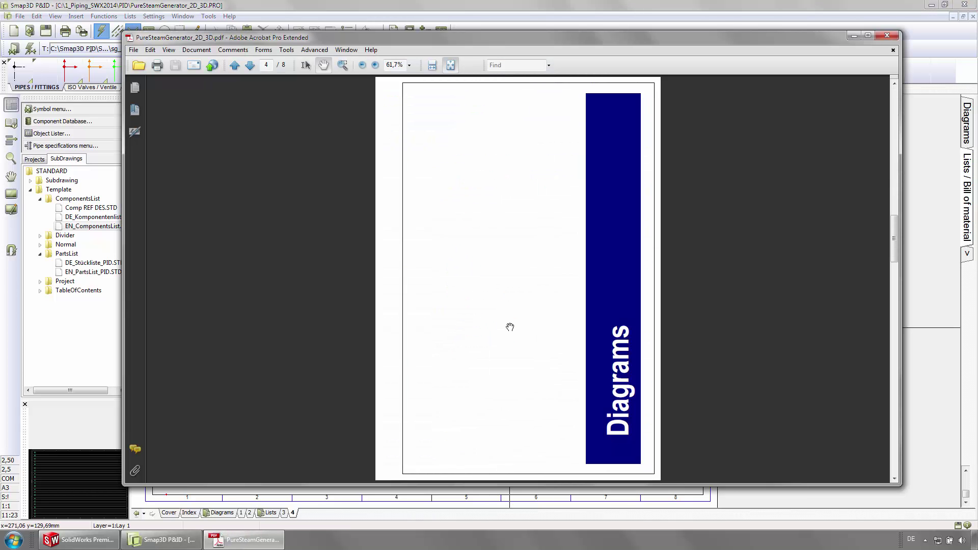
{"action": "scroll", "coordinate": [510, 327], "scroll_direction": "down", "scroll_amount": 2}
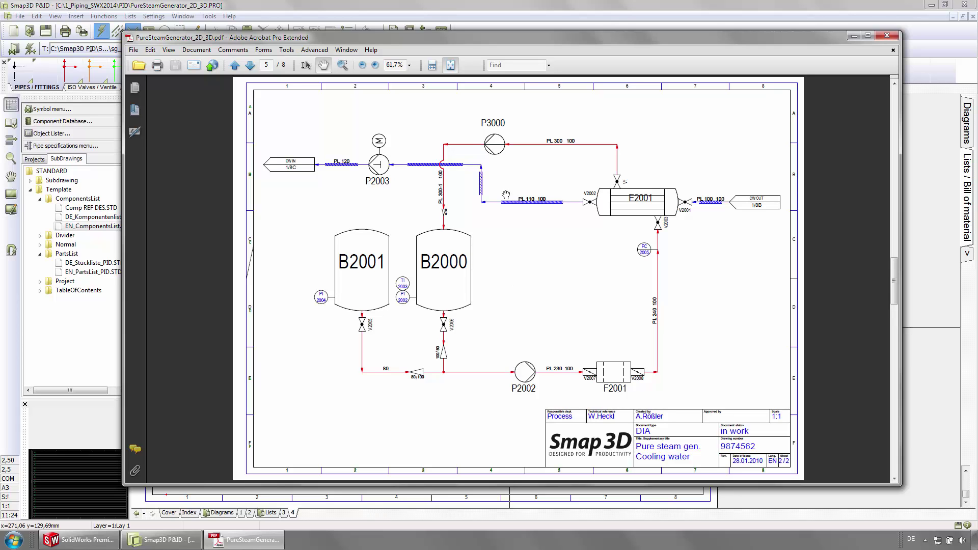
{"action": "mouse_move", "coordinate": [497, 152]}
{"action": "left_click", "coordinate": [887, 35]}
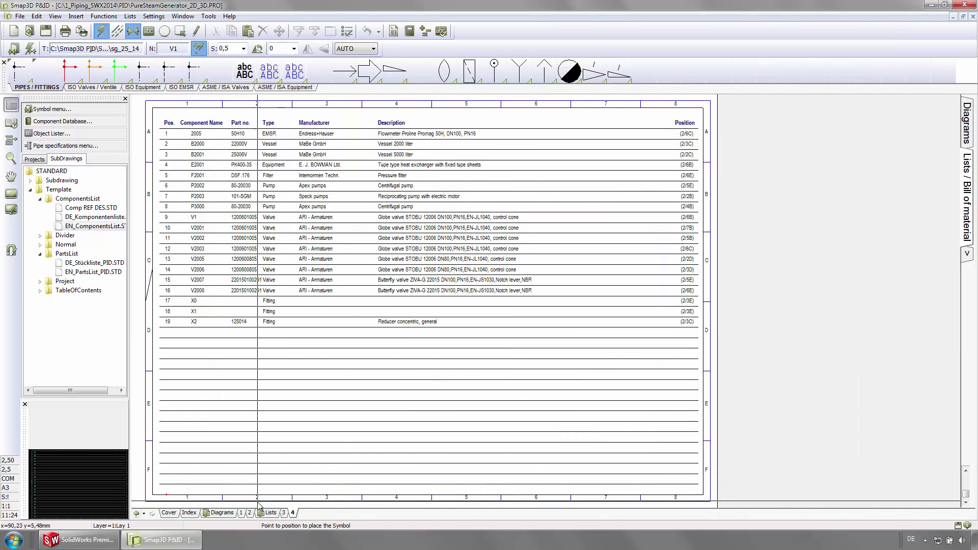
Step: Refresh the SolidWorks P&ID To-Do list from the project and acknowledge the out-of-date warning
{"action": "left_click", "coordinate": [249, 513]}
{"action": "left_click", "coordinate": [117, 540]}
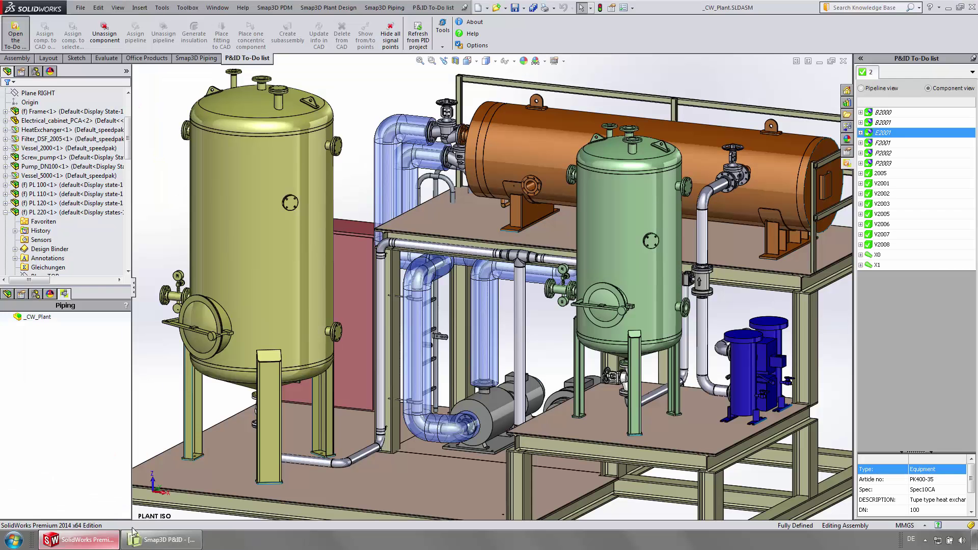
{"action": "left_click", "coordinate": [417, 38]}
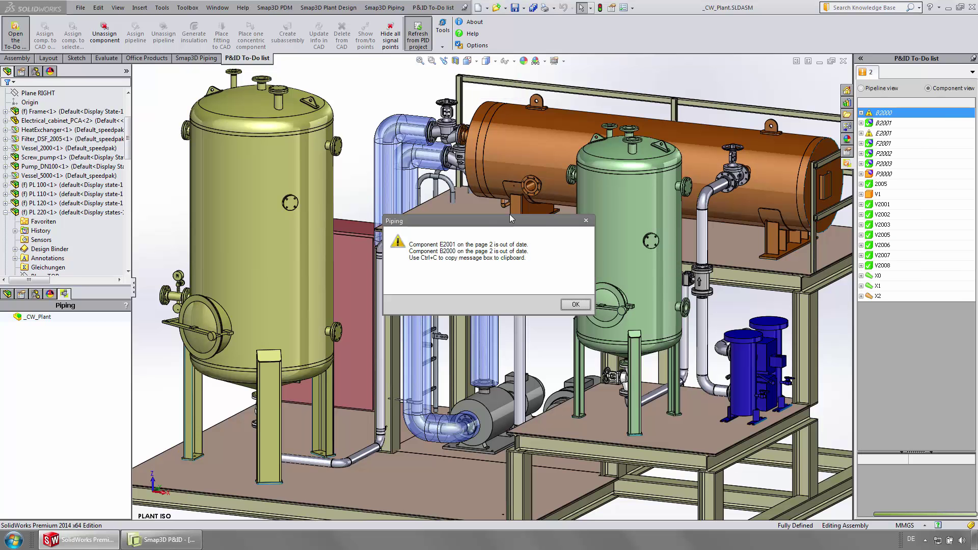
{"action": "left_click", "coordinate": [575, 305]}
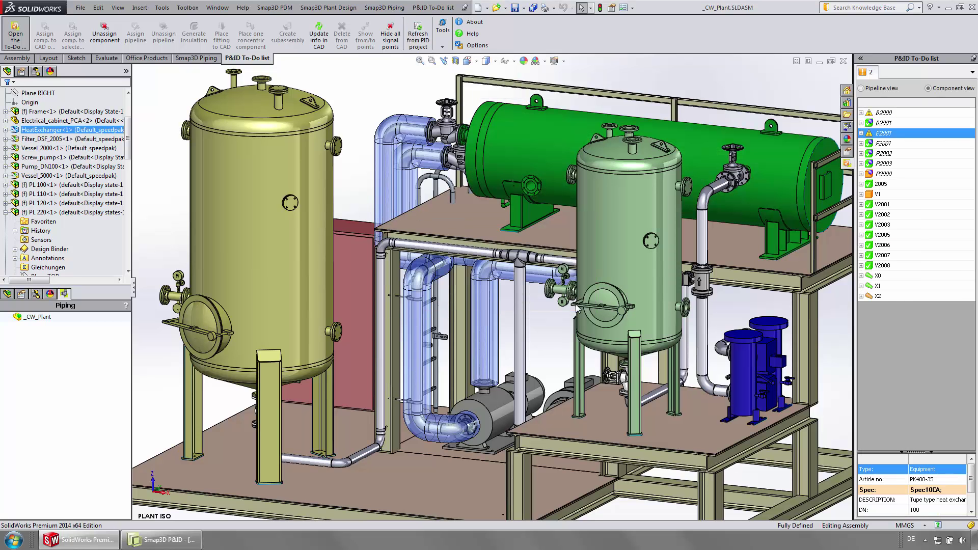
Step: Update the P&ID info in CAD for vessel B2000 and heat exchanger E2001
{"action": "left_click", "coordinate": [883, 113]}
{"action": "right_click", "coordinate": [883, 113]}
{"action": "left_click", "coordinate": [882, 215]}
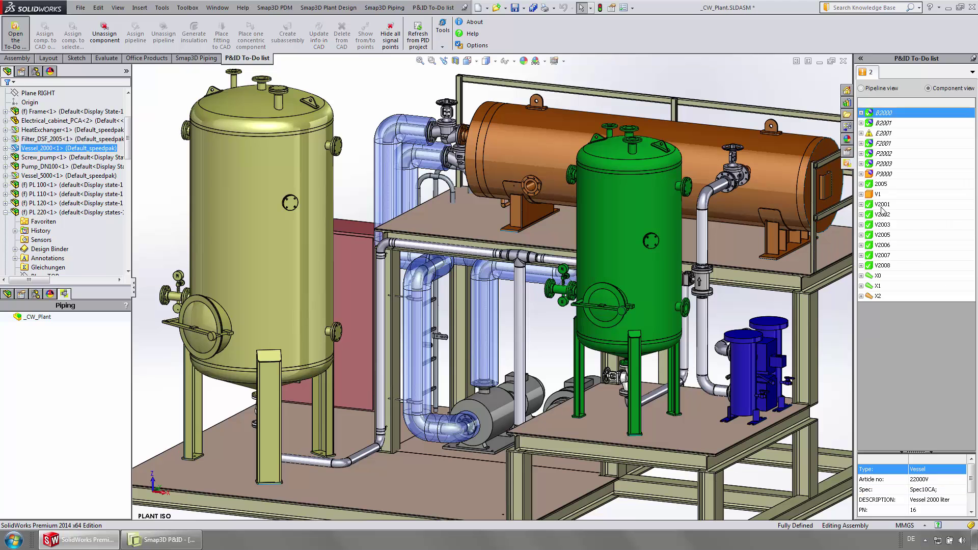
{"action": "left_click", "coordinate": [884, 133]}
{"action": "right_click", "coordinate": [889, 133]}
{"action": "left_click", "coordinate": [877, 242]}
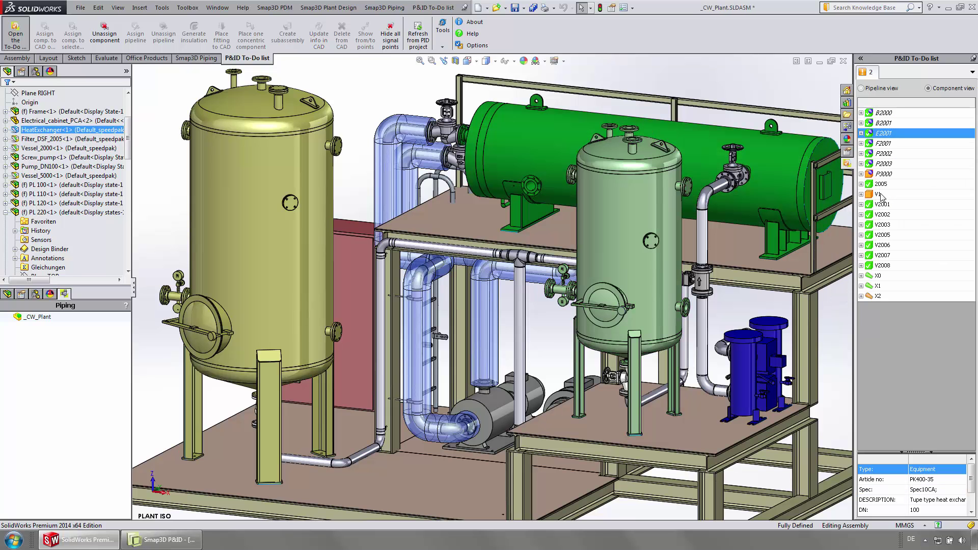
Step: List the To-Do items by pipeline and expand PL 300_100 and PL 300-1
{"action": "left_click", "coordinate": [861, 89]}
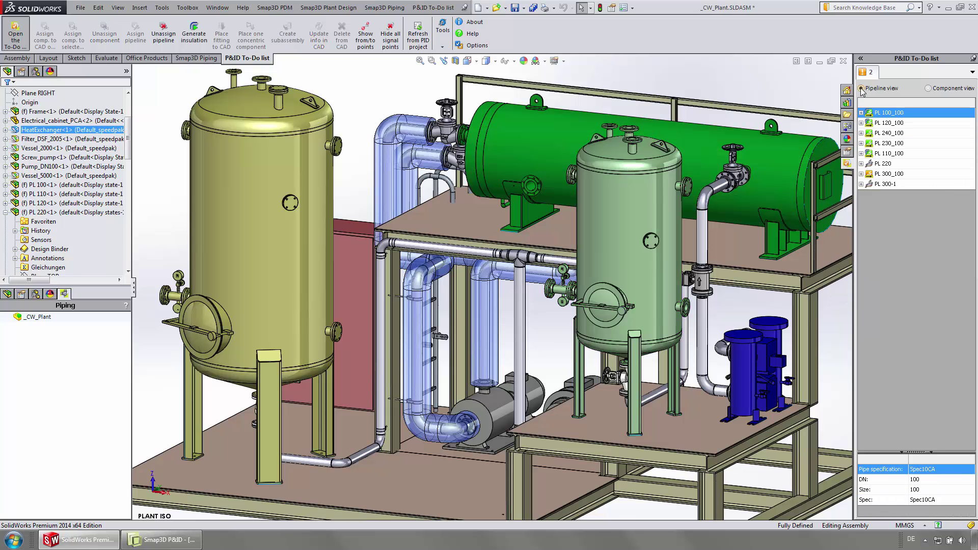
{"action": "left_click", "coordinate": [860, 174]}
{"action": "left_click", "coordinate": [864, 204]}
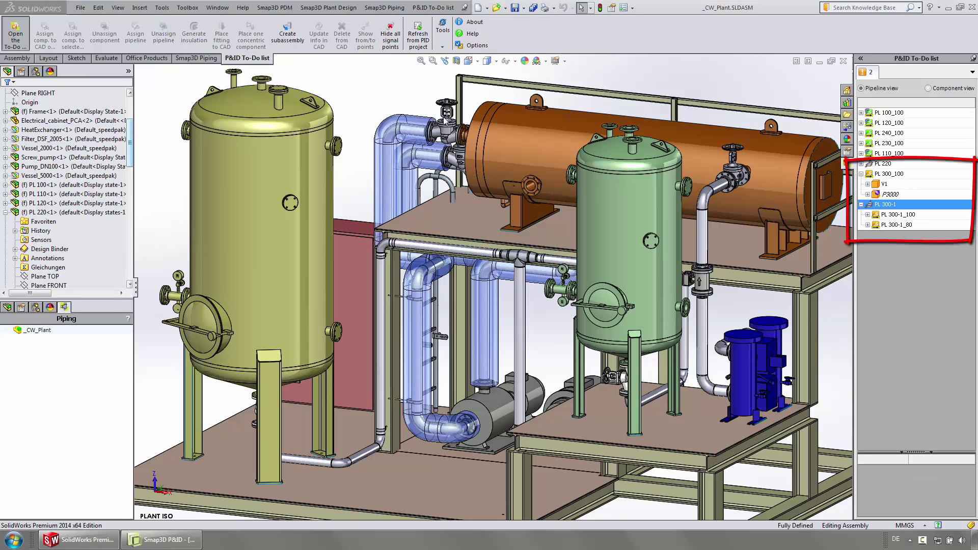
{"action": "left_click", "coordinate": [266, 9]}
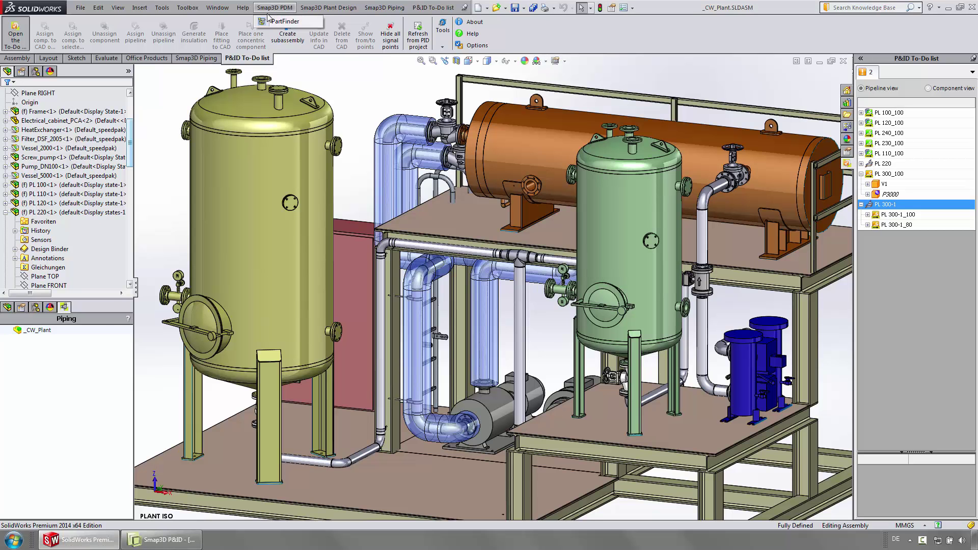
Step: Insert a centrifugal pump from PartFinder and place it on the plant floor
{"action": "left_click", "coordinate": [275, 21]}
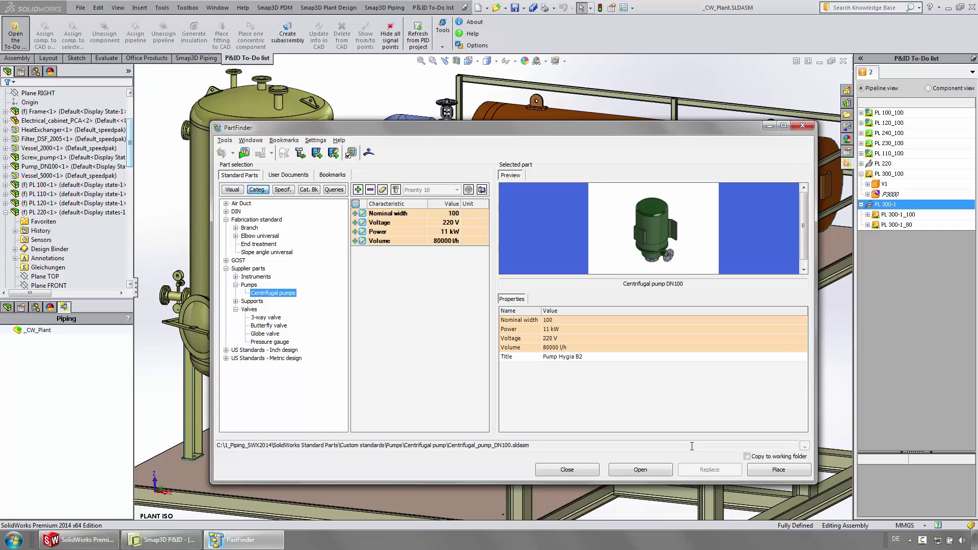
{"action": "left_click", "coordinate": [767, 470]}
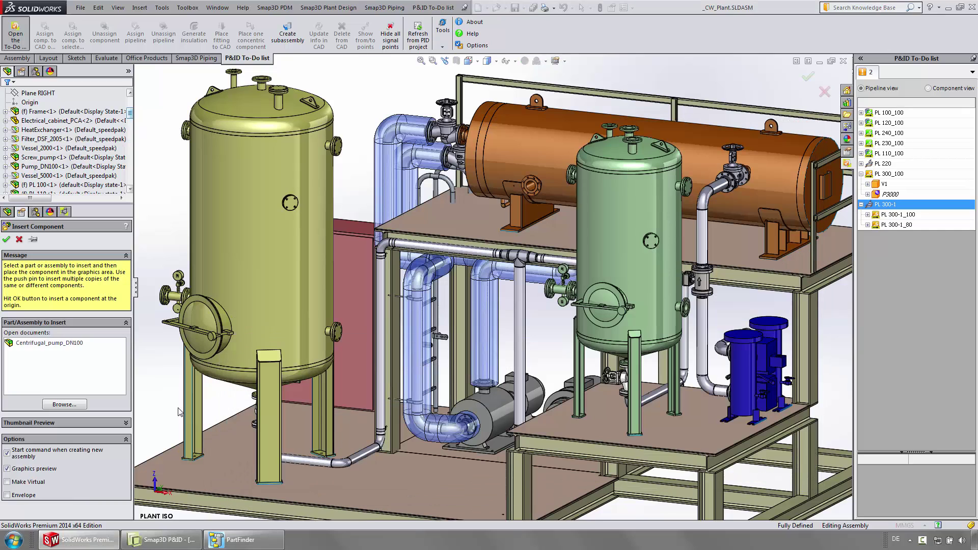
{"action": "left_click", "coordinate": [33, 343]}
{"action": "scroll", "coordinate": [152, 366], "scroll_direction": "down", "scroll_amount": 5}
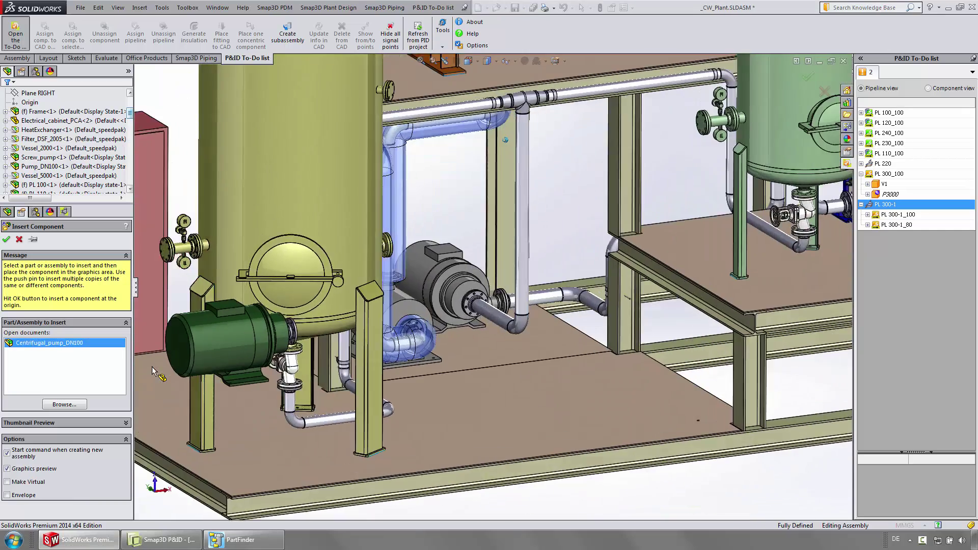
{"action": "scroll", "coordinate": [152, 366], "scroll_direction": "down", "scroll_amount": 2}
{"action": "left_click", "coordinate": [720, 426]}
{"action": "scroll", "coordinate": [720, 426], "scroll_direction": "up", "scroll_amount": 5}
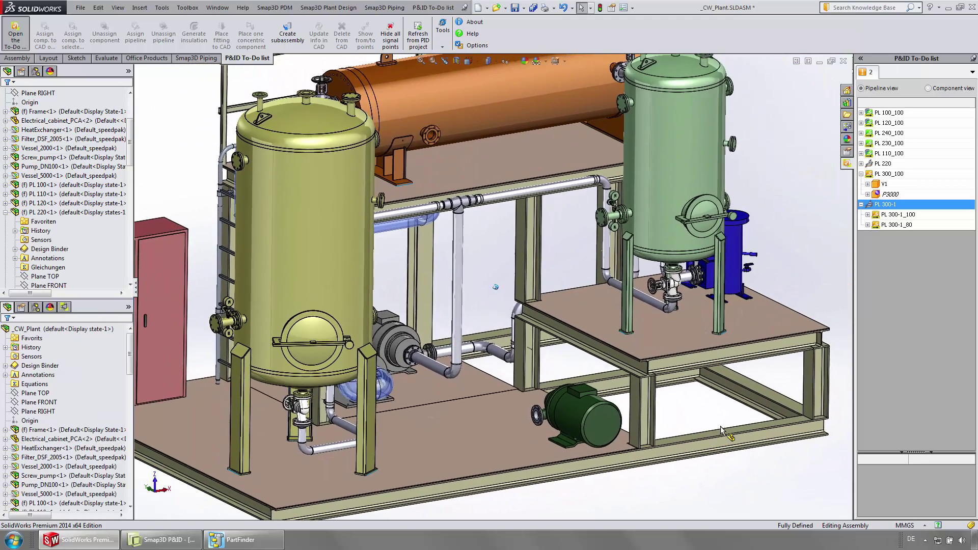
{"action": "scroll", "coordinate": [131, 159], "scroll_direction": "down", "scroll_amount": 10}
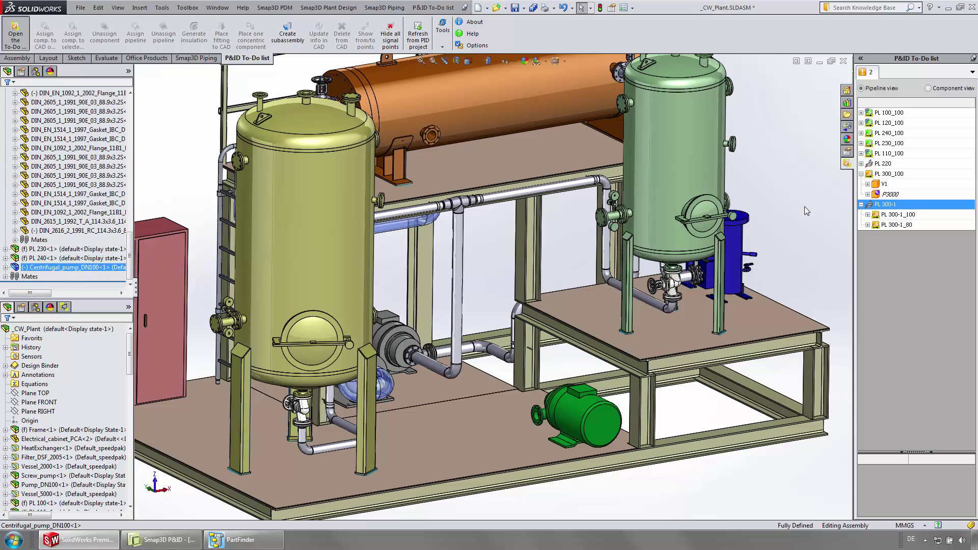
Step: Assign P&ID pump P3000 to the model's Centrifugal_pump_DN100 component
{"action": "right_click", "coordinate": [887, 196]}
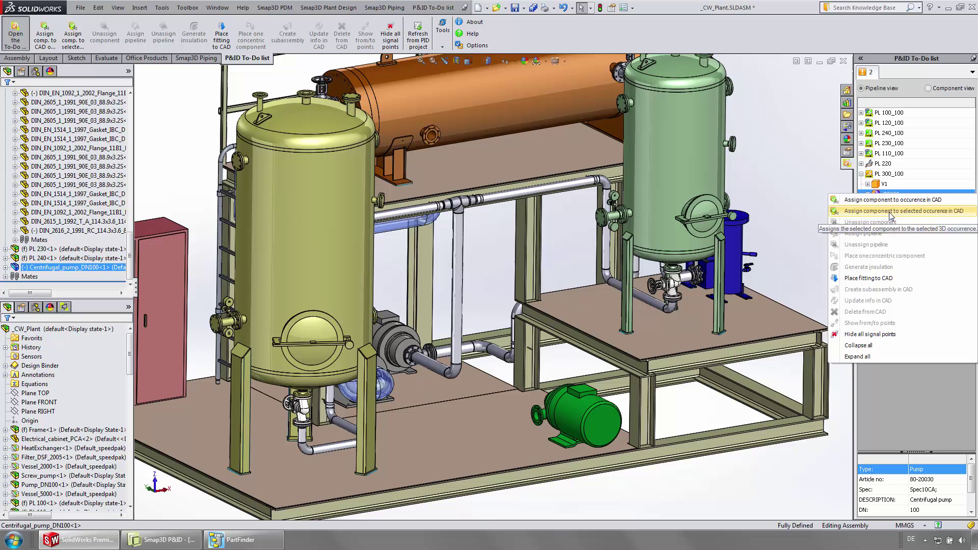
{"action": "left_click", "coordinate": [891, 216]}
{"action": "key", "text": "Return"}
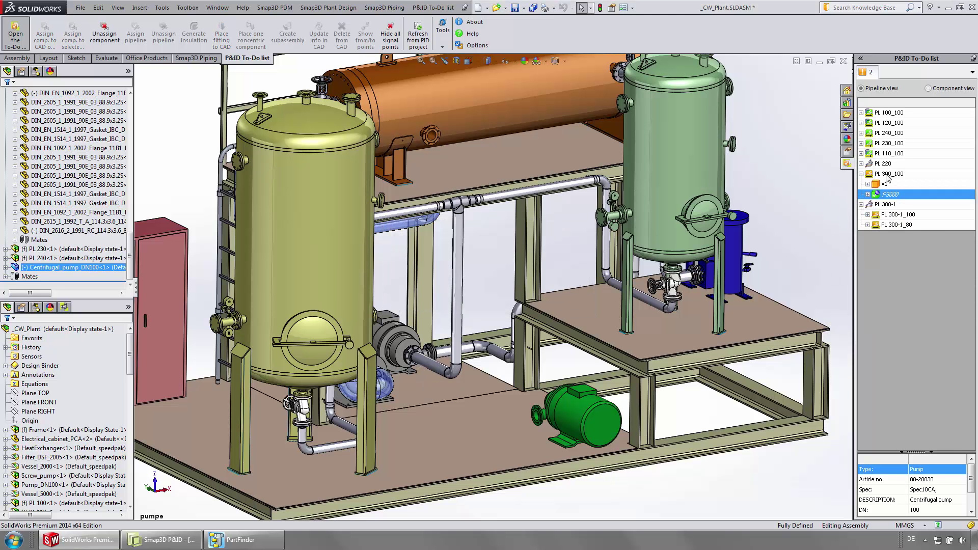
{"action": "left_click", "coordinate": [887, 175]}
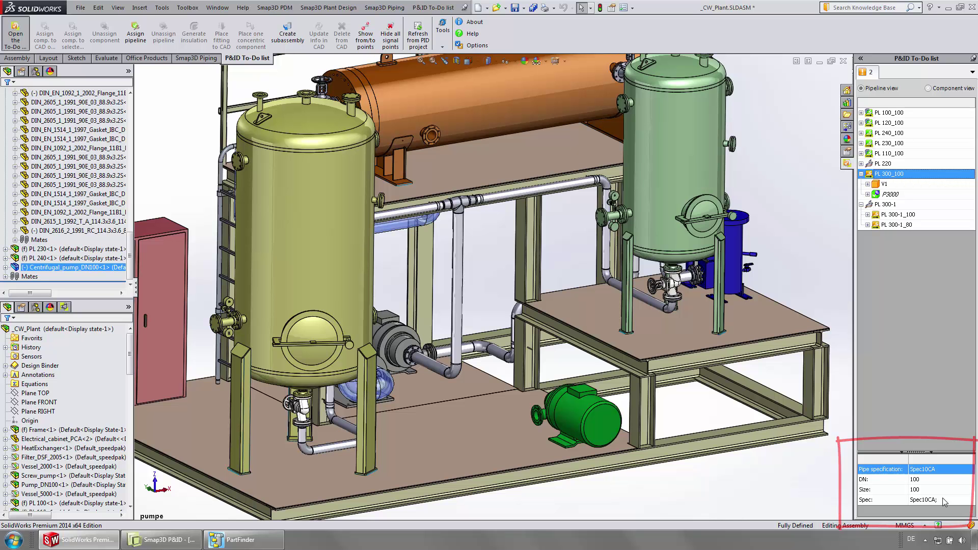
Step: Show PL 300_100's from/to points, then create its PL 300 subassembly in CAD
{"action": "right_click", "coordinate": [877, 175]}
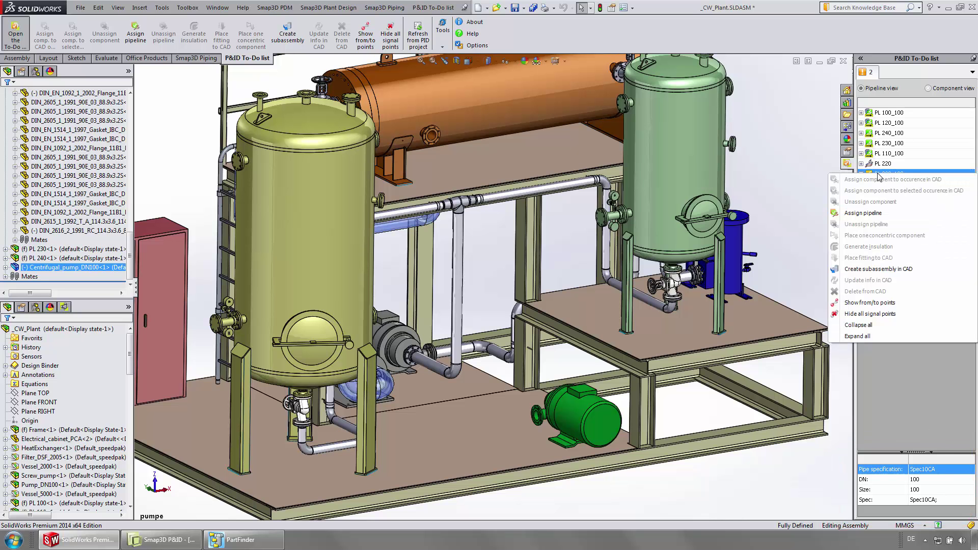
{"action": "left_click", "coordinate": [870, 303]}
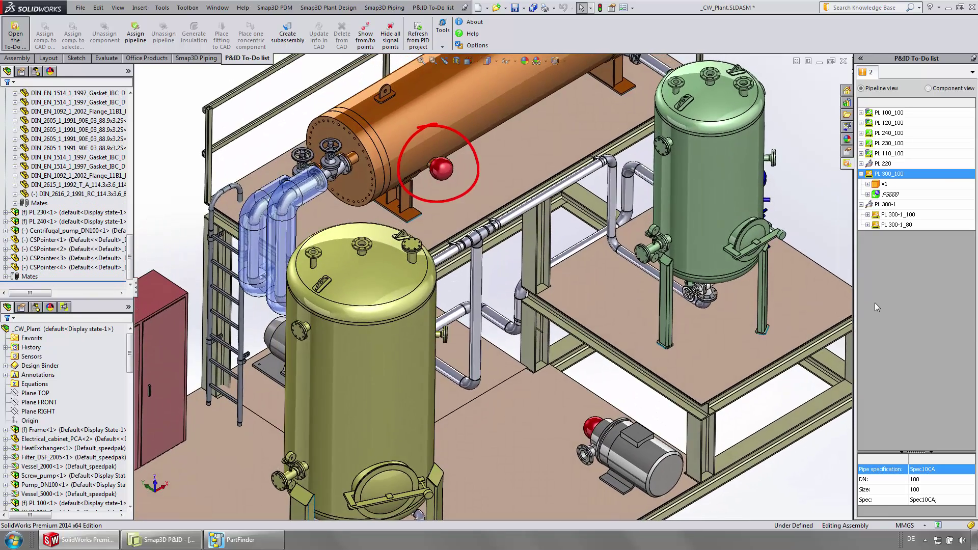
{"action": "right_click", "coordinate": [884, 175]}
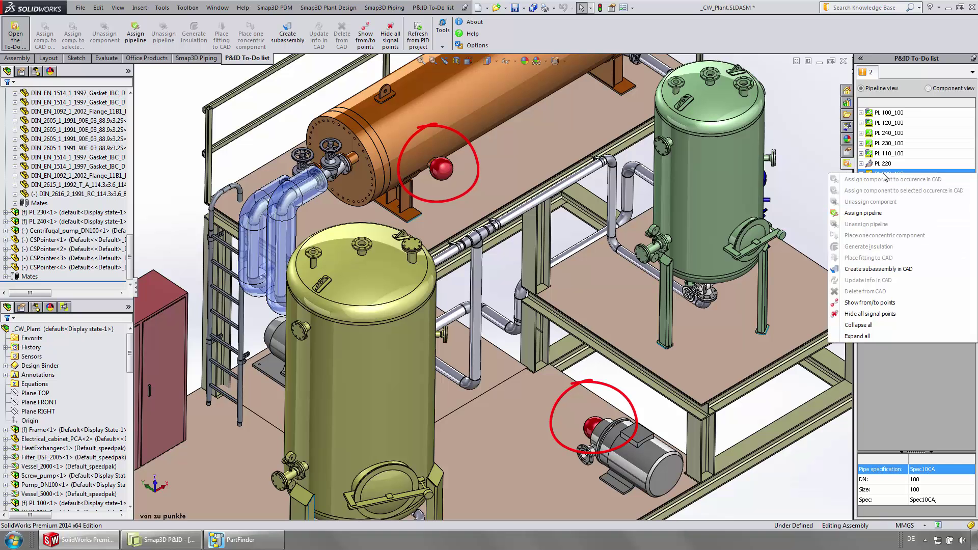
{"action": "left_click", "coordinate": [878, 269]}
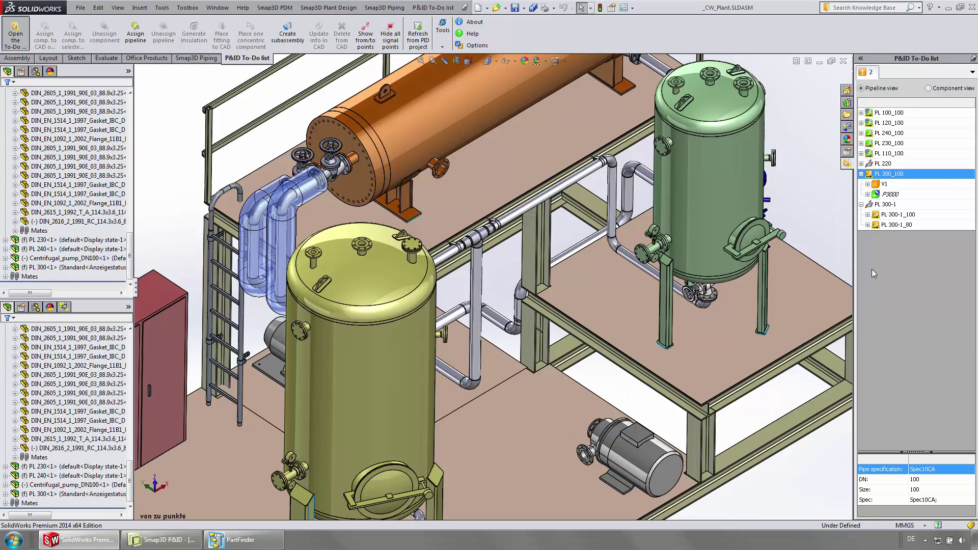
{"action": "left_click", "coordinate": [64, 306]}
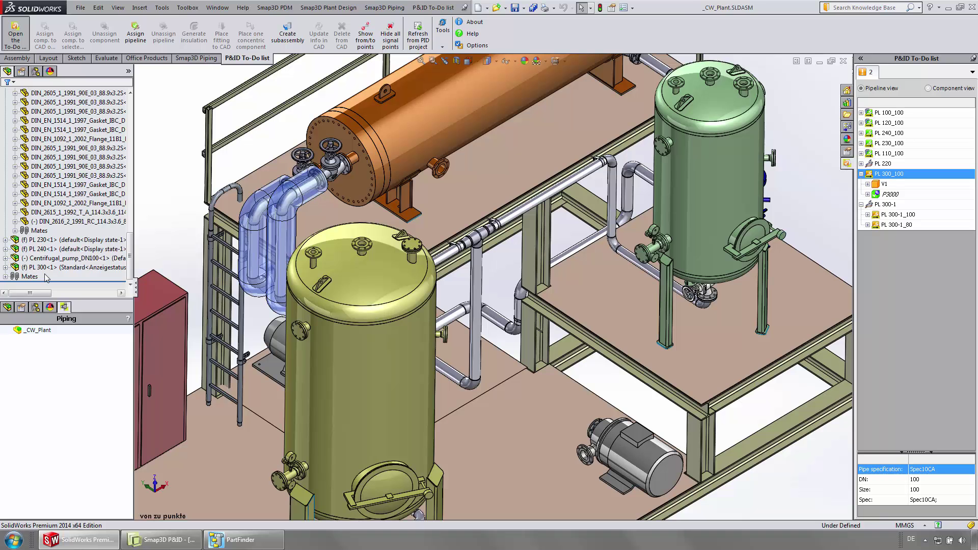
Step: Start a Smap3D Piping 3D sketch for the PL 300 pipeline
{"action": "right_click", "coordinate": [32, 330]}
{"action": "left_click", "coordinate": [46, 428]}
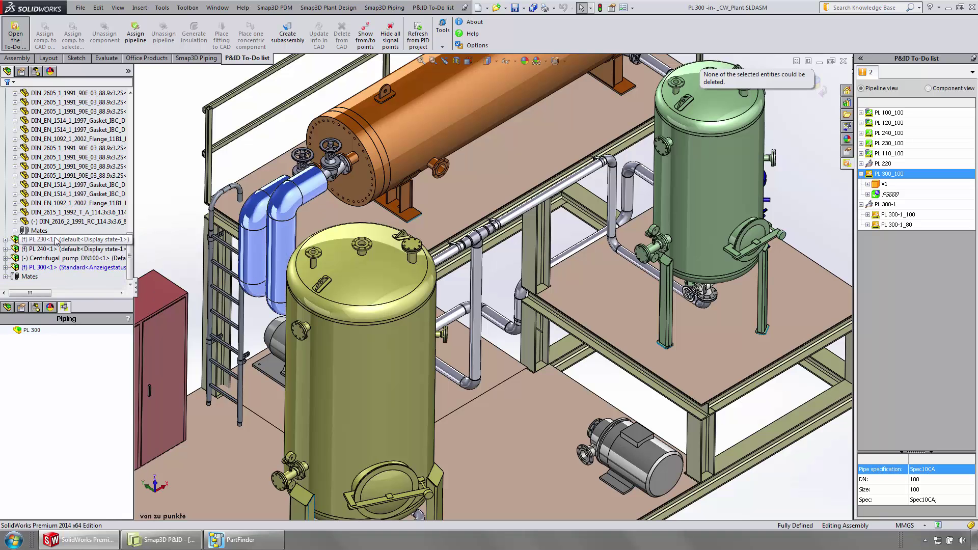
{"action": "left_click", "coordinate": [196, 58]}
{"action": "left_click", "coordinate": [40, 46]}
{"action": "left_click", "coordinate": [53, 67]}
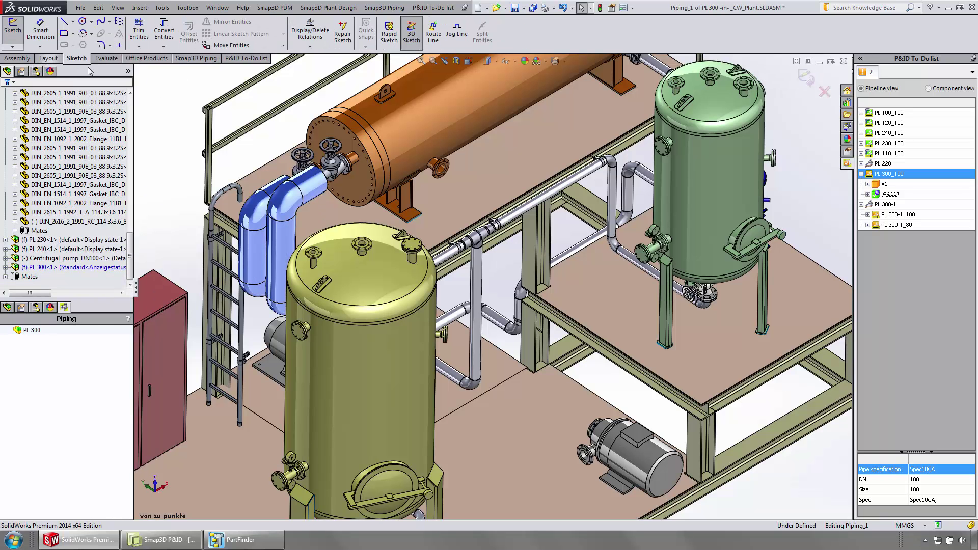
Step: Route a line from the heat exchanger nozzle to the pump flange
{"action": "left_click", "coordinate": [428, 41]}
{"action": "key", "text": "g"}
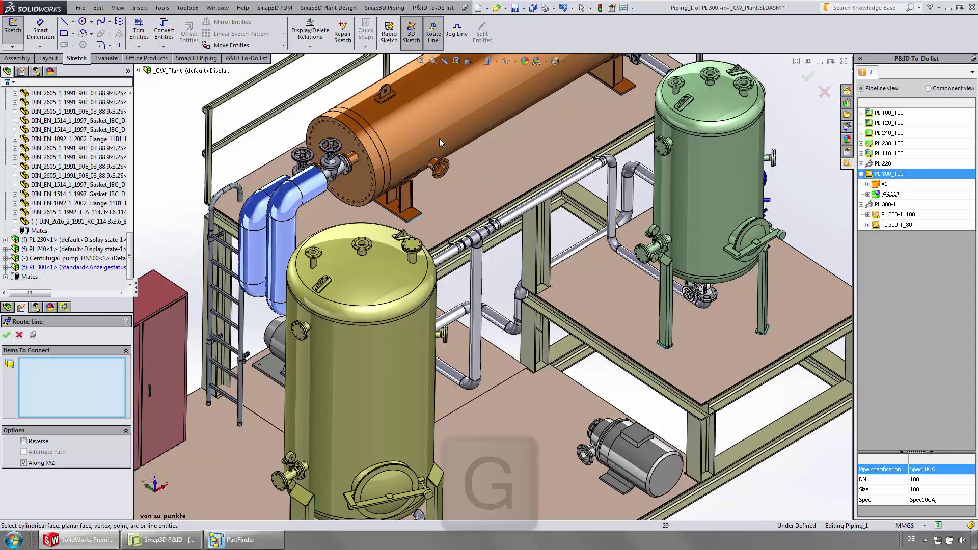
{"action": "left_click", "coordinate": [443, 174]}
{"action": "middle_click_drag", "start_coordinate": [551, 338], "coordinate": [592, 370]}
{"action": "scroll", "coordinate": [592, 371], "scroll_direction": "down", "scroll_amount": 3}
{"action": "key", "text": "g"}
{"action": "left_click", "coordinate": [572, 325]}
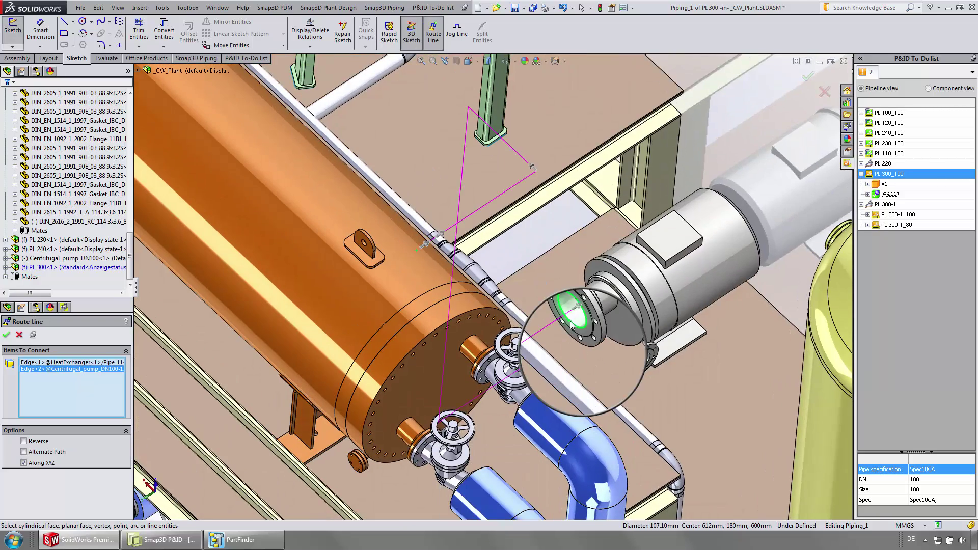
{"action": "key", "text": "ctrl+shift+z"}
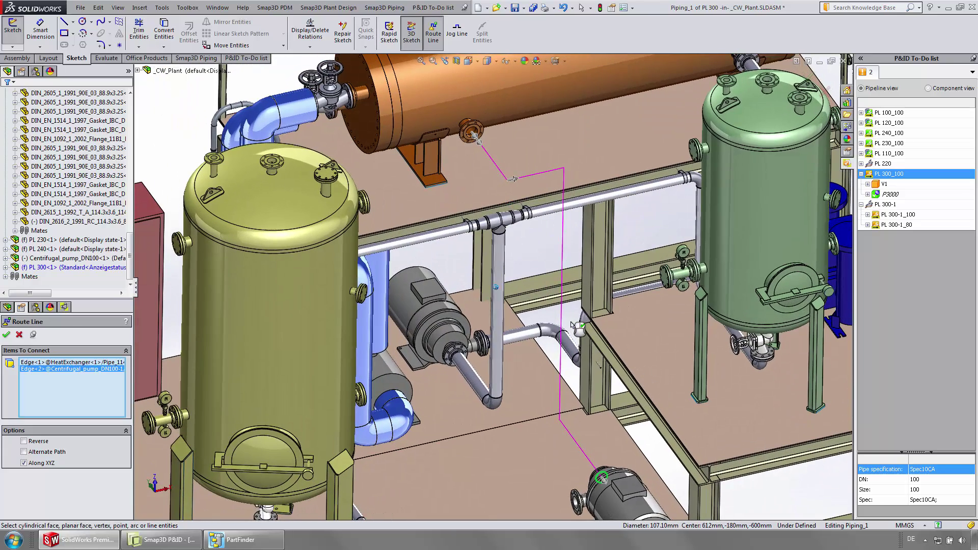
{"action": "key", "text": "Return"}
Step: Dimension one segment of the route to 900 mm
{"action": "right_click_drag", "start_coordinate": [573, 324], "coordinate": [573, 295]}
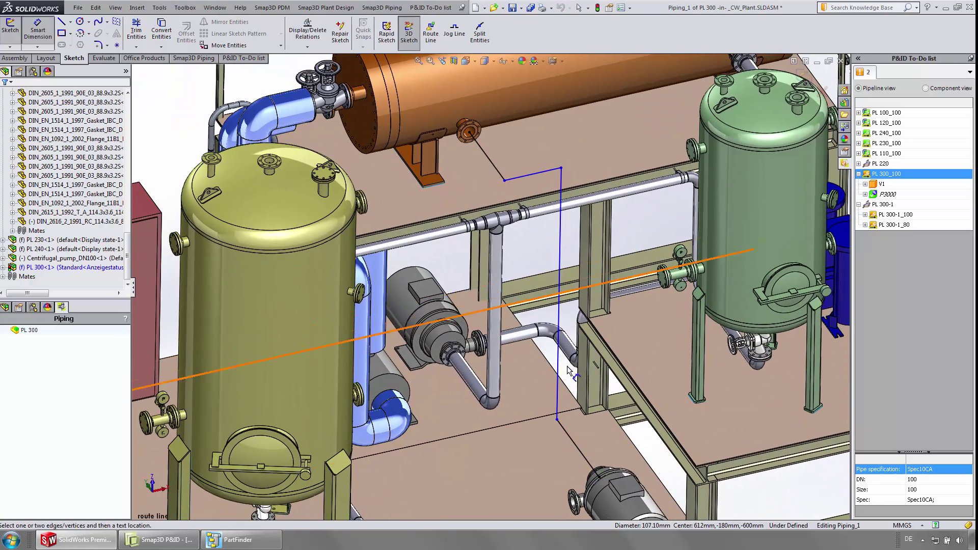
{"action": "left_click", "coordinate": [575, 448]}
{"action": "left_click", "coordinate": [640, 437]}
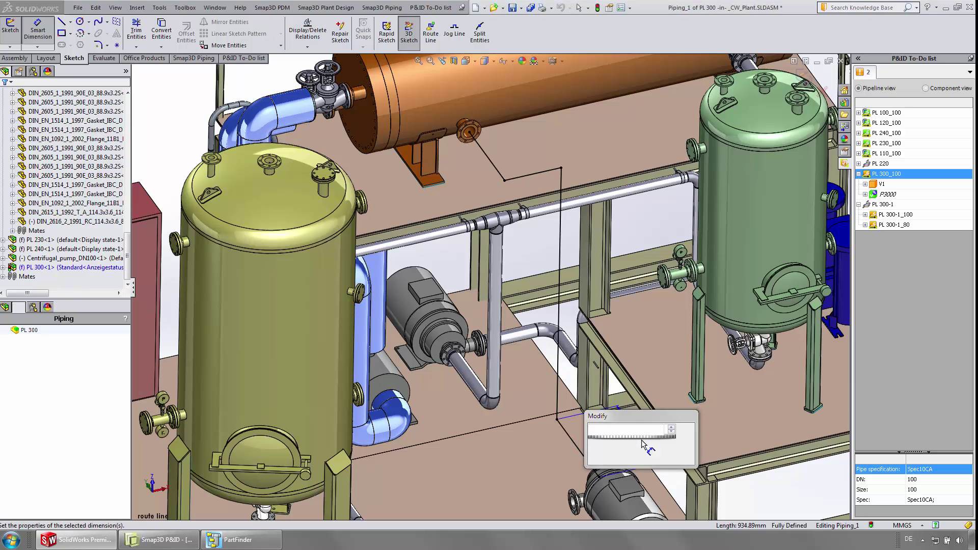
{"action": "type", "text": "900"}
{"action": "key", "text": "Return"}
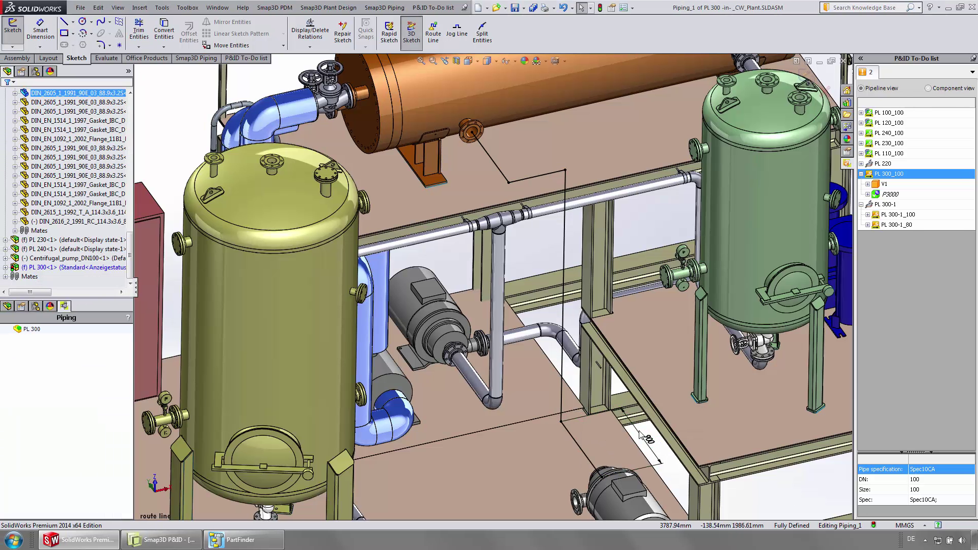
Step: Draw a multi-leg 3D line from the pump flange, along the frame, over the exchanger to the vessel's top nozzle
{"action": "left_click", "coordinate": [65, 21]}
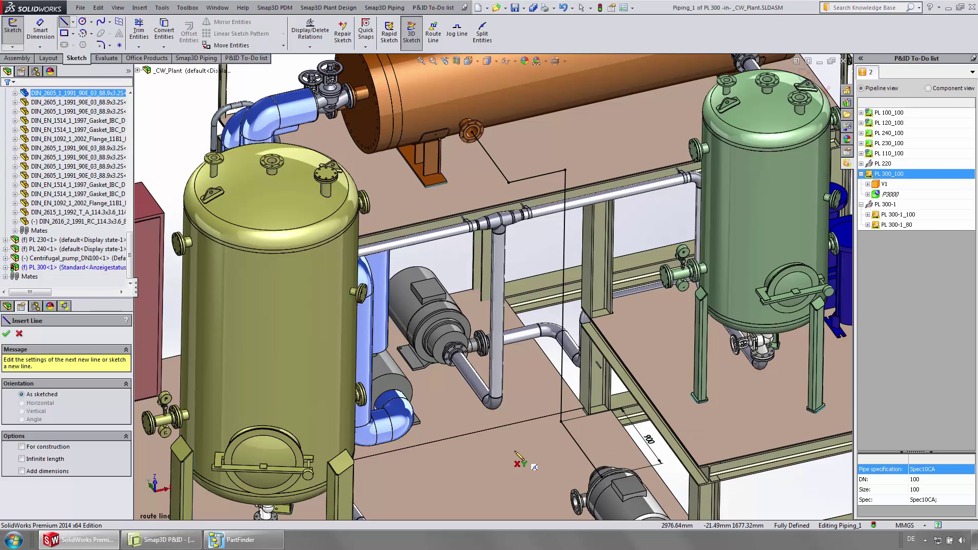
{"action": "scroll", "coordinate": [517, 455], "scroll_direction": "down", "scroll_amount": 5}
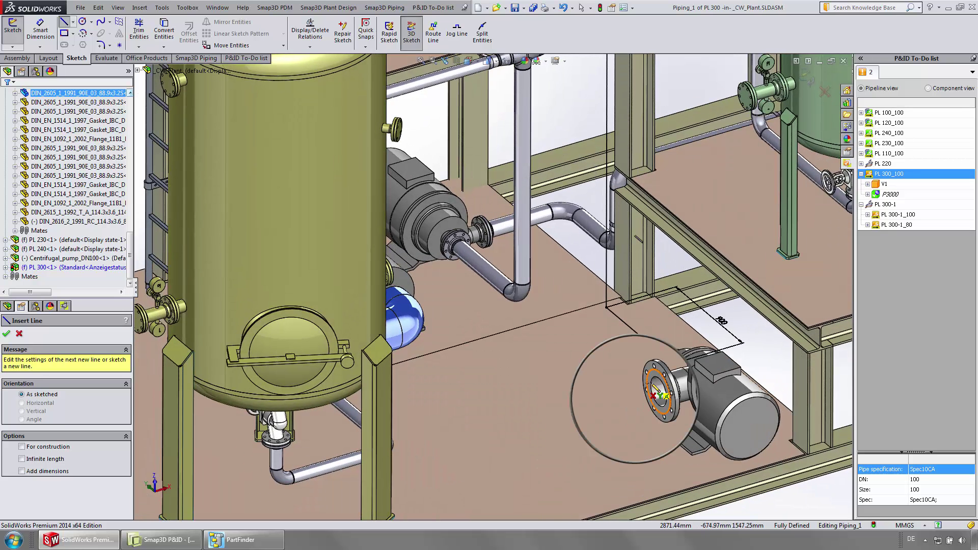
{"action": "left_click", "coordinate": [660, 393]}
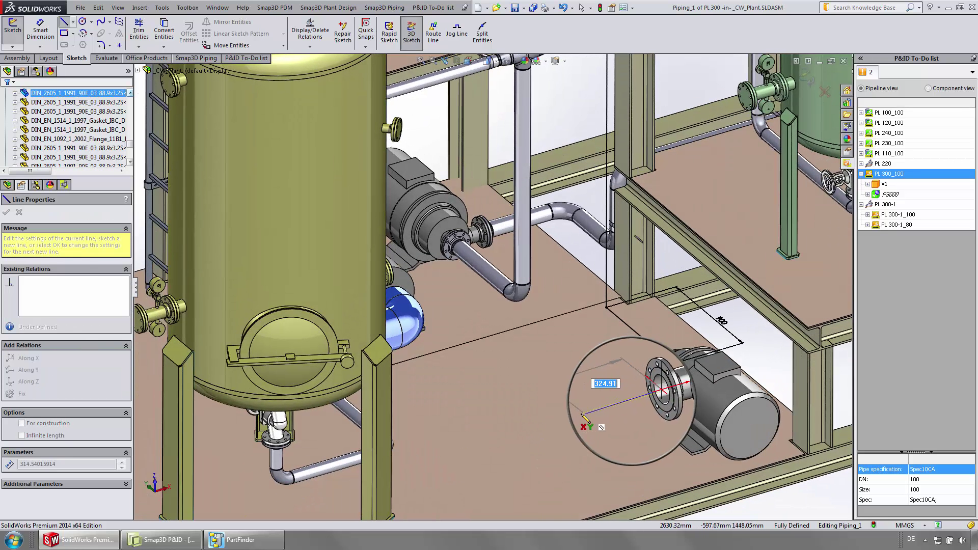
{"action": "left_click", "coordinate": [604, 408]}
{"action": "left_click", "coordinate": [605, 316]}
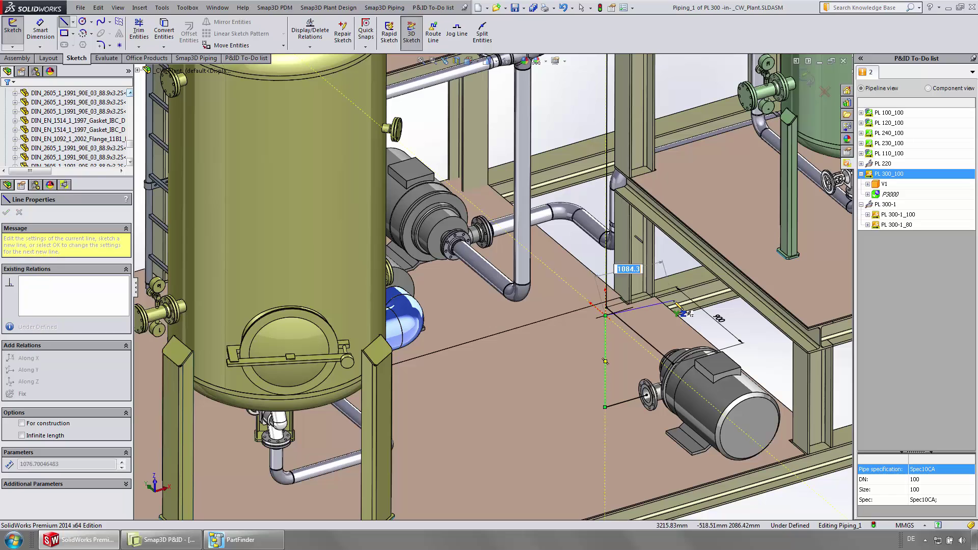
{"action": "left_click", "coordinate": [716, 283]}
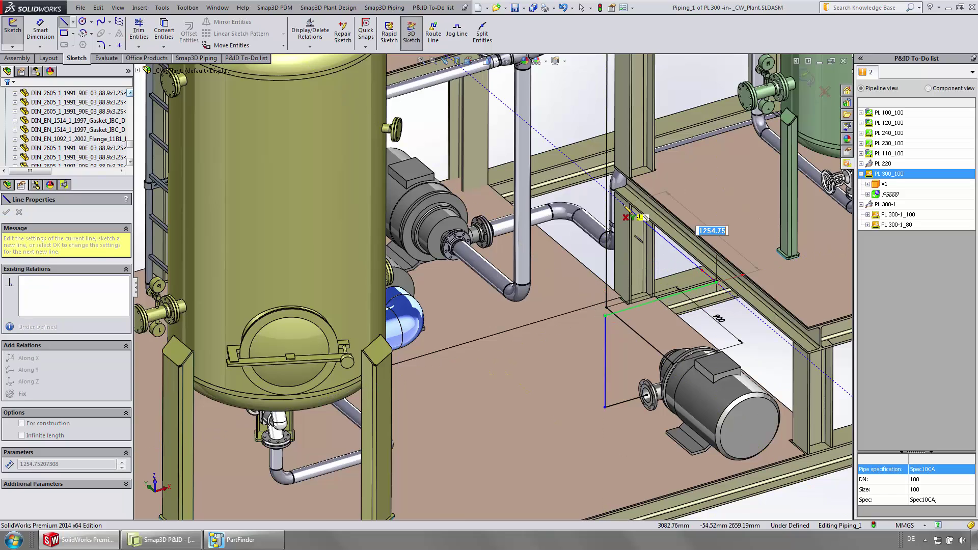
{"action": "middle_click_drag", "start_coordinate": [688, 225], "coordinate": [608, 214]}
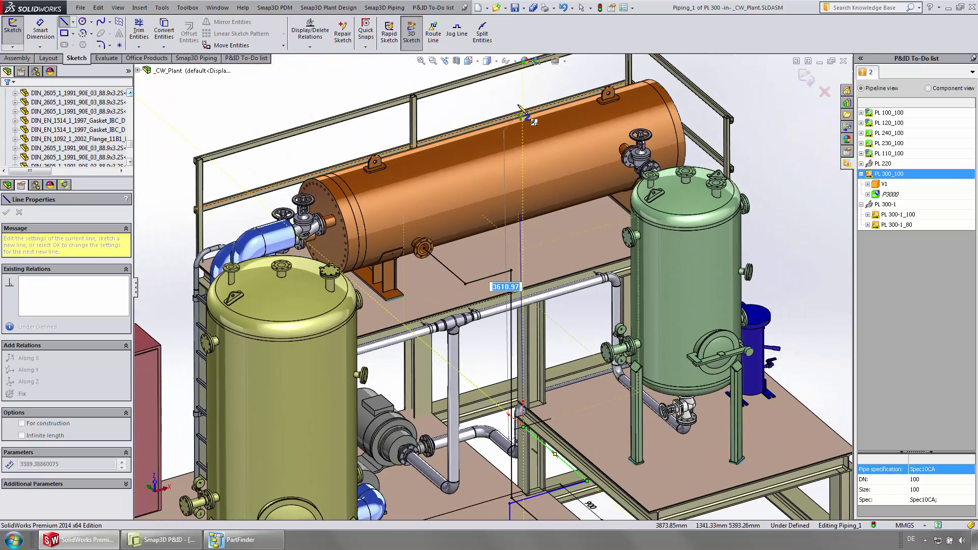
{"action": "left_click", "coordinate": [580, 97]}
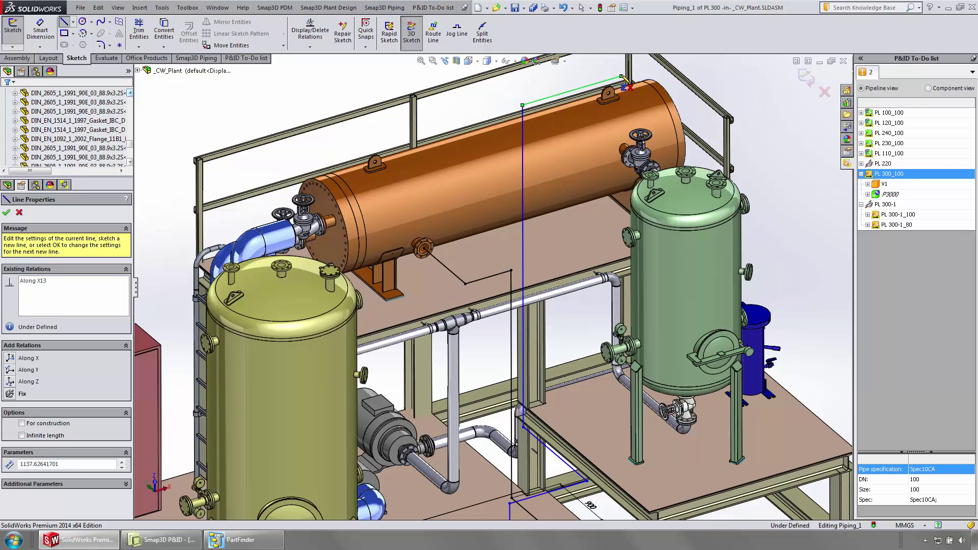
{"action": "scroll", "coordinate": [708, 143], "scroll_direction": "down", "scroll_amount": 5}
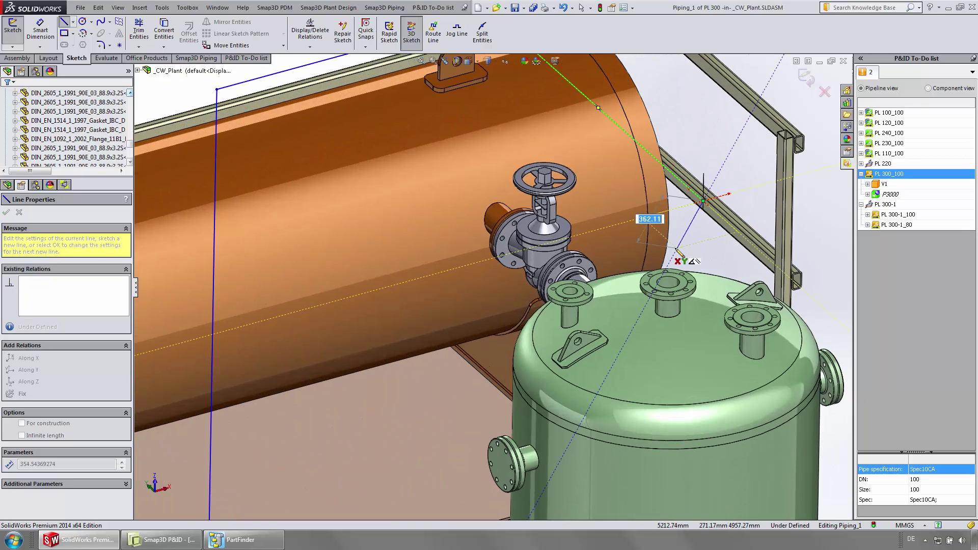
{"action": "left_click", "coordinate": [667, 281]}
{"action": "key", "text": "Escape"}
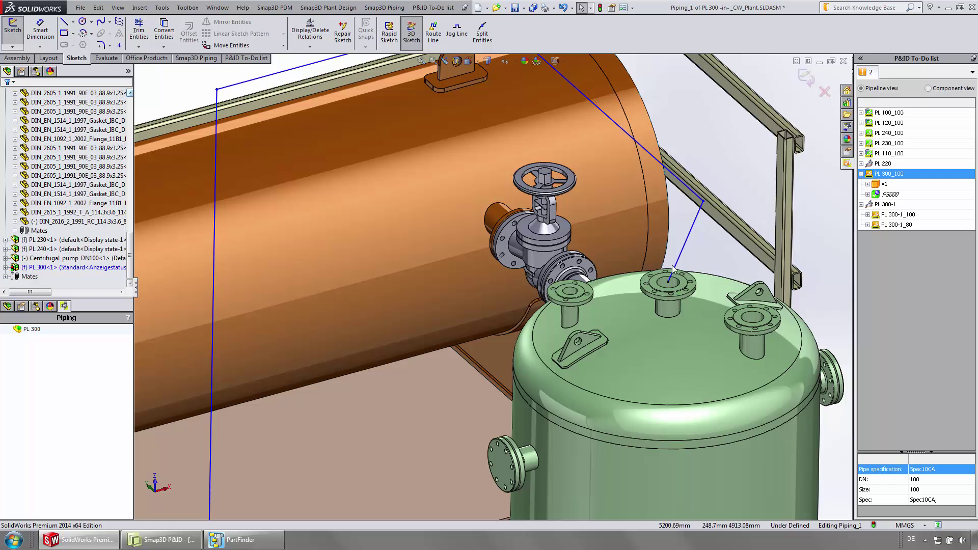
Step: Make the last route line vertical and dimension it 350 mm
{"action": "left_click", "coordinate": [675, 267]}
{"action": "left_click", "coordinate": [729, 218]}
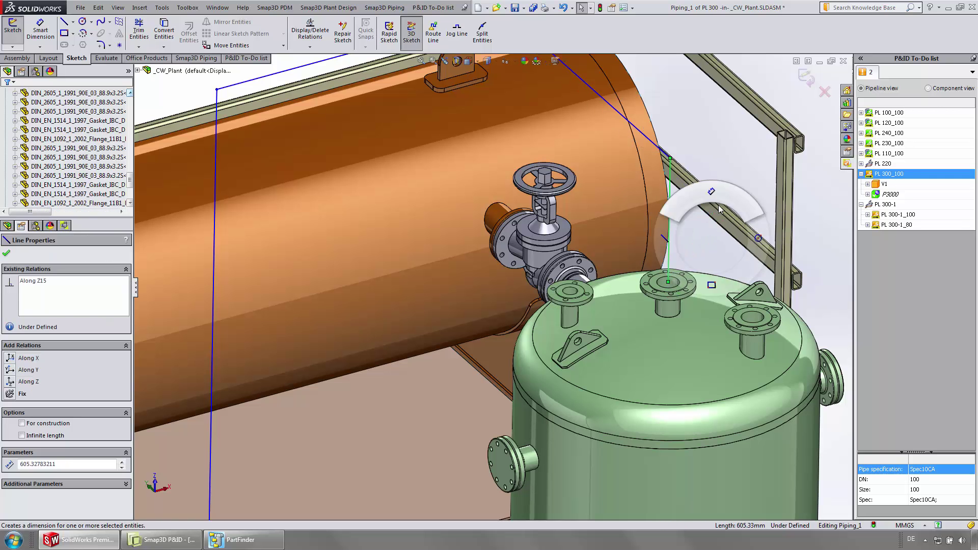
{"action": "left_click", "coordinate": [670, 196]}
{"action": "left_click", "coordinate": [726, 182]}
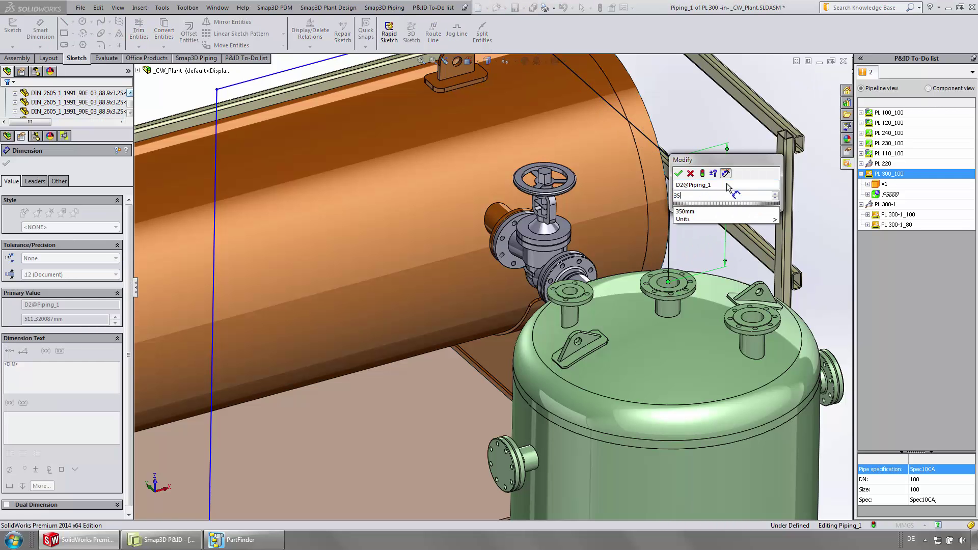
{"action": "type", "text": "350"}
{"action": "key", "text": "Return"}
{"action": "middle_click_drag", "start_coordinate": [726, 182], "coordinate": [728, 188]}
{"action": "key", "text": "ctrl+shift+z"}
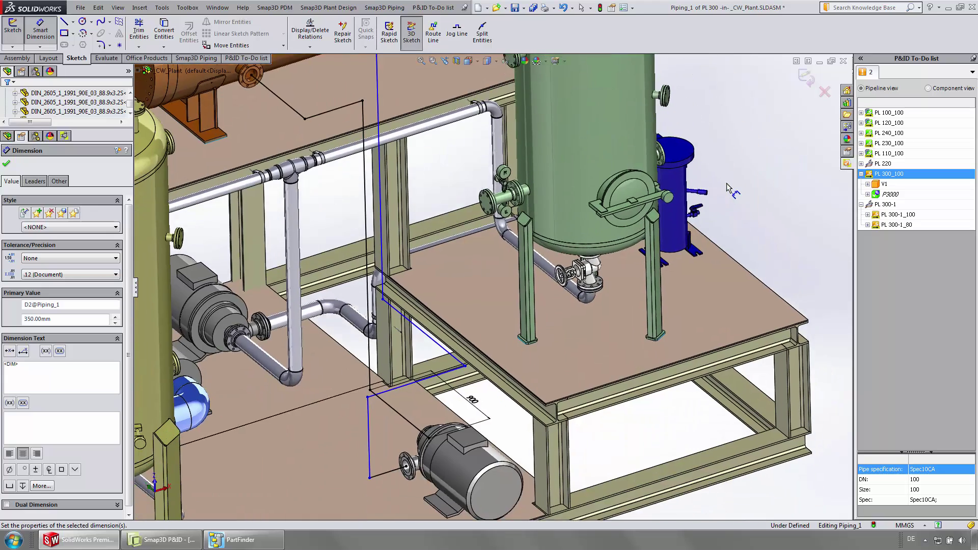
Step: Dimension the pump-side line 350 mm and the next line 1250 mm
{"action": "left_click", "coordinate": [384, 444]}
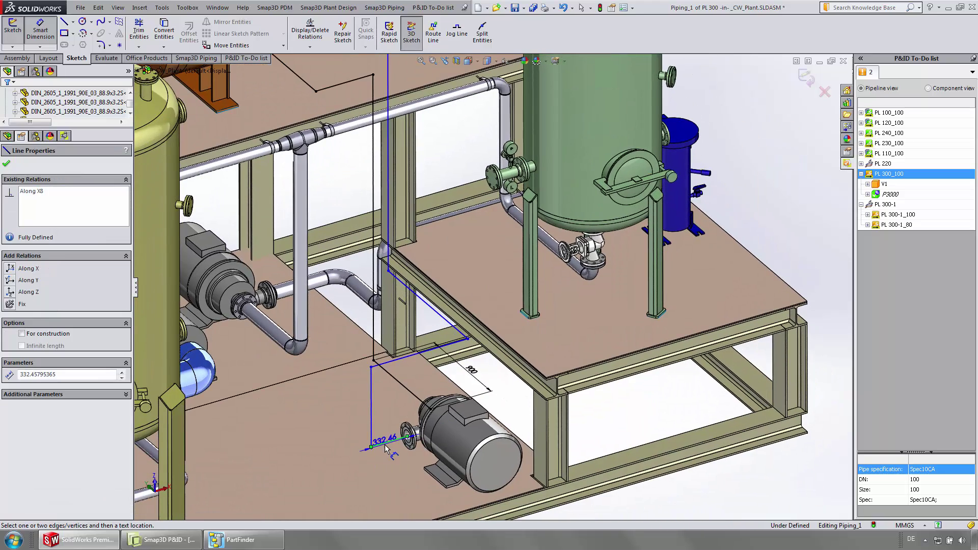
{"action": "left_click", "coordinate": [457, 379]}
{"action": "type", "text": "350"}
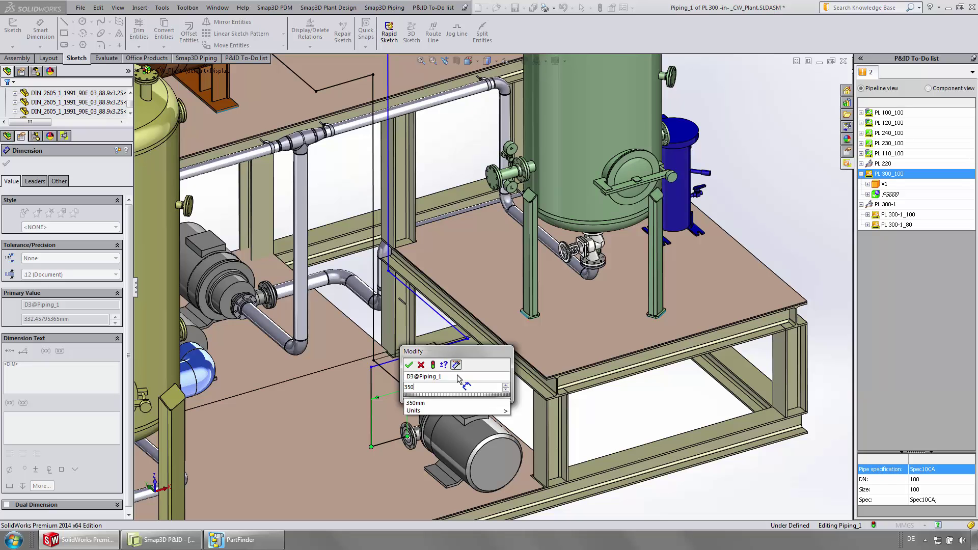
{"action": "key", "text": "Return"}
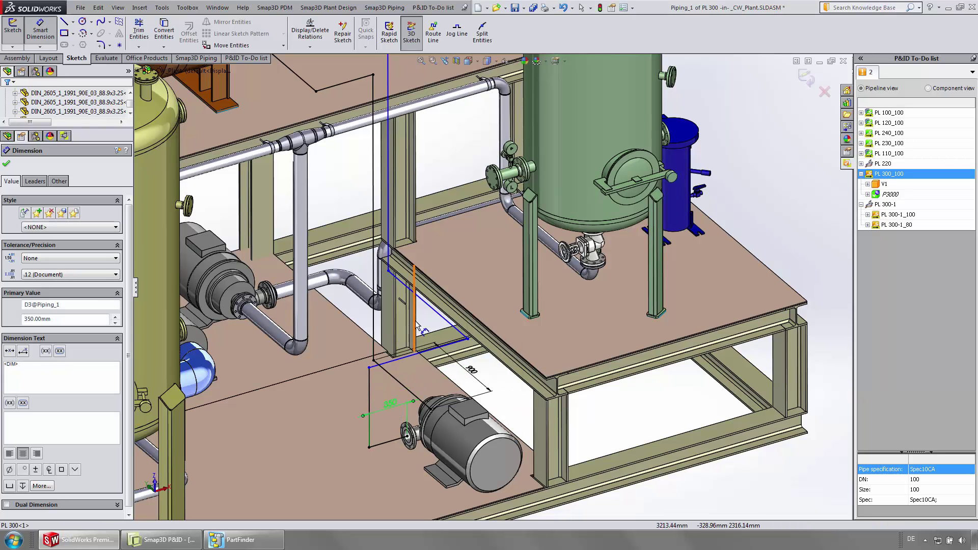
{"action": "left_click", "coordinate": [423, 300]}
{"action": "left_click", "coordinate": [430, 321]}
{"action": "type", "text": "1250"}
{"action": "key", "text": "Return"}
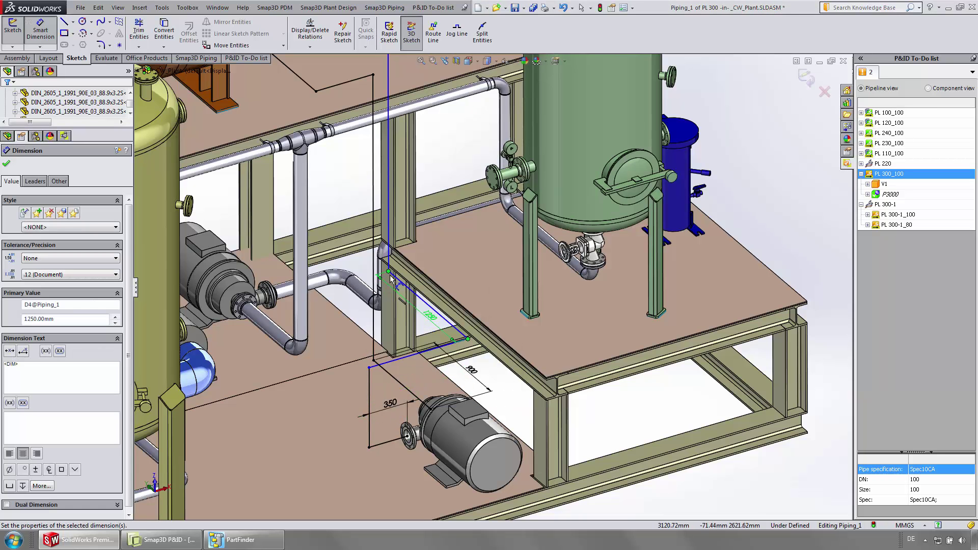
Step: Fix the route 100 mm from Plate_middle and close the route sketch
{"action": "left_click", "coordinate": [389, 273]}
{"action": "left_click", "coordinate": [419, 260]}
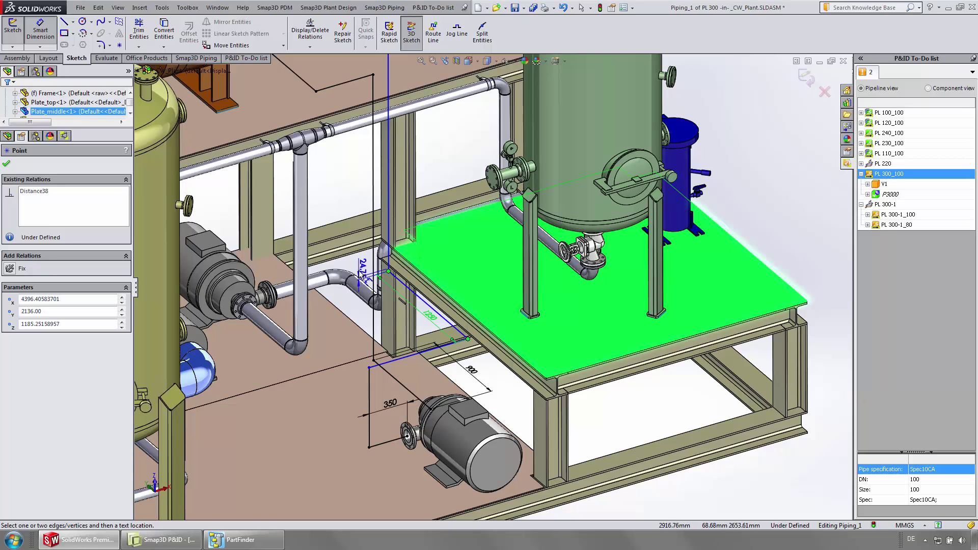
{"action": "left_click", "coordinate": [363, 276]}
{"action": "type", "text": "100"}
{"action": "key", "text": "Return"}
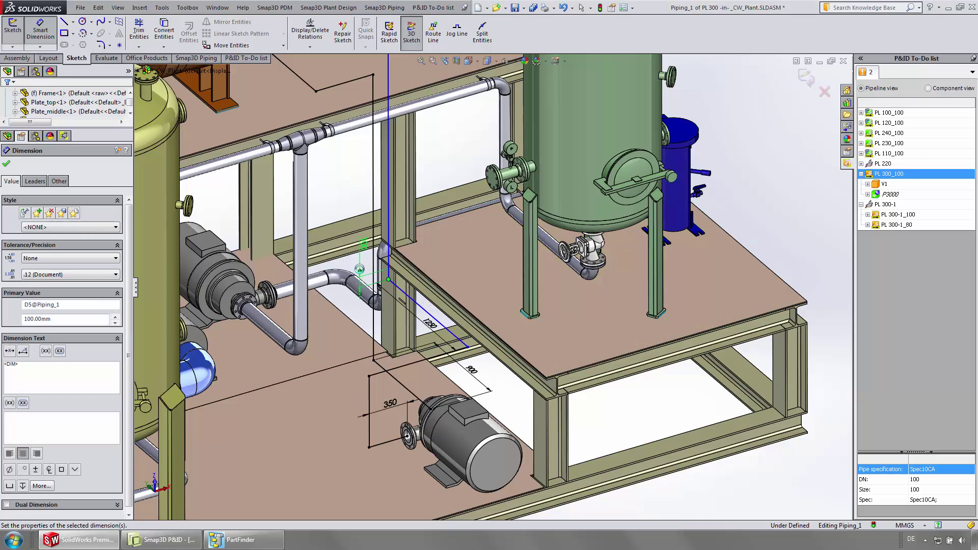
{"action": "key", "text": "Escape"}
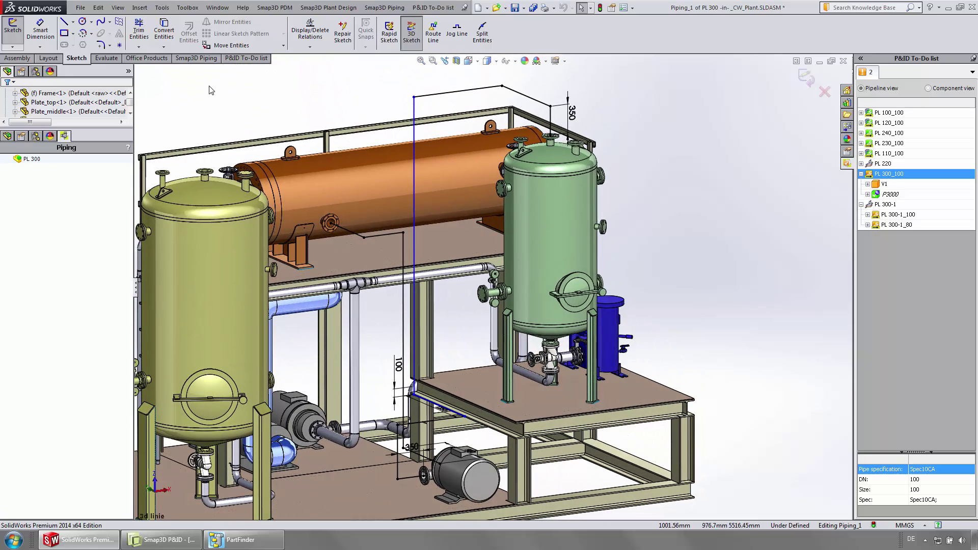
{"action": "left_click", "coordinate": [196, 58]}
Step: Assign route path_01_PL 300 to pipeline PL 300_100
{"action": "left_click", "coordinate": [40, 30]}
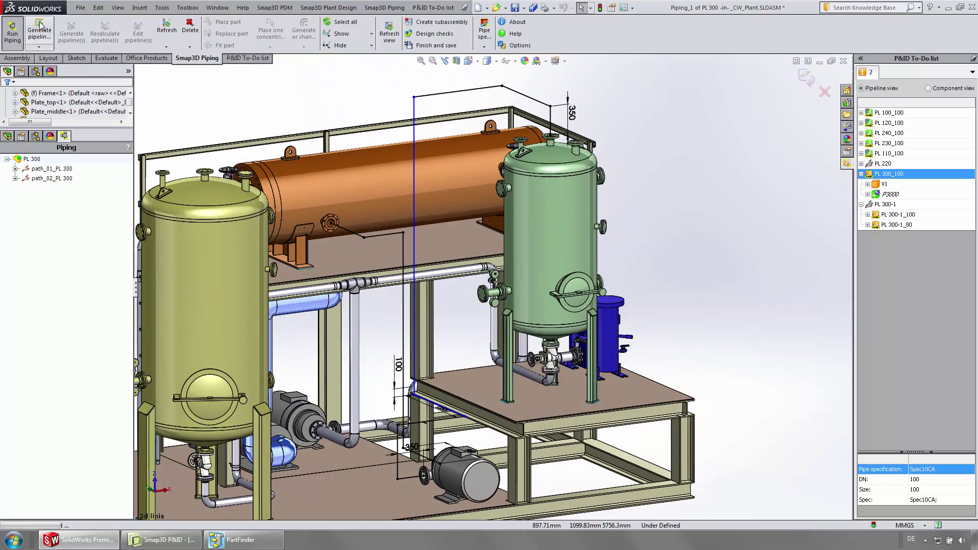
{"action": "left_click_drag", "start_coordinate": [76, 252], "coordinate": [79, 298]}
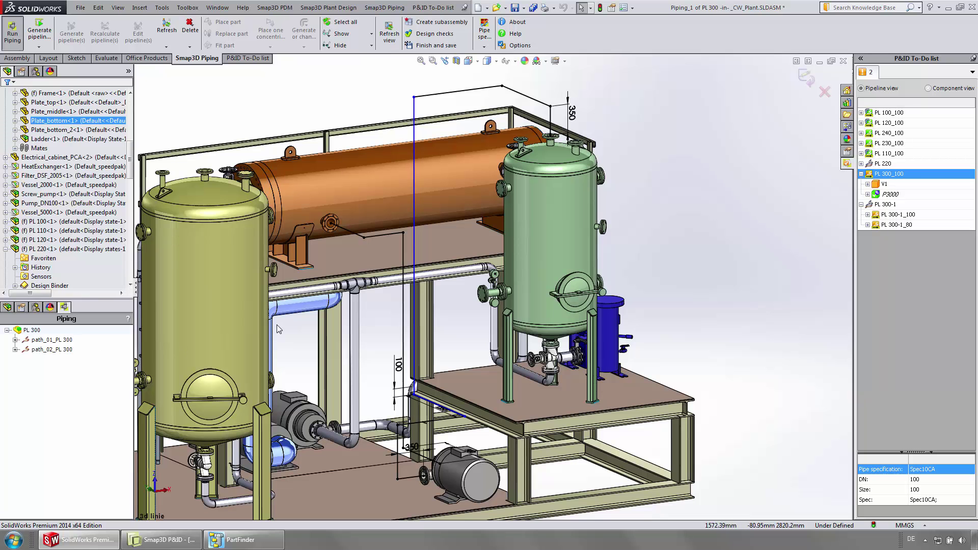
{"action": "right_click", "coordinate": [896, 176]}
{"action": "left_click", "coordinate": [872, 216]}
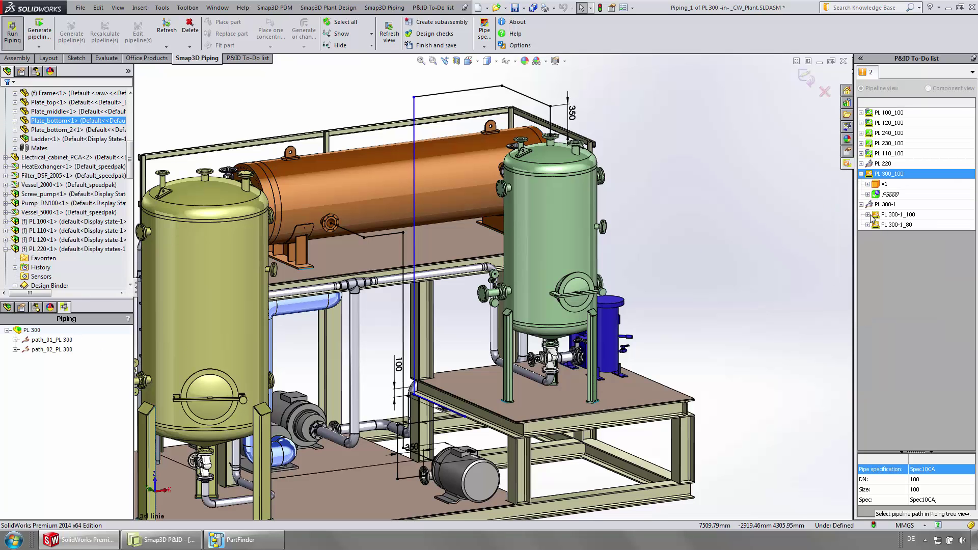
{"action": "left_click", "coordinate": [51, 340]}
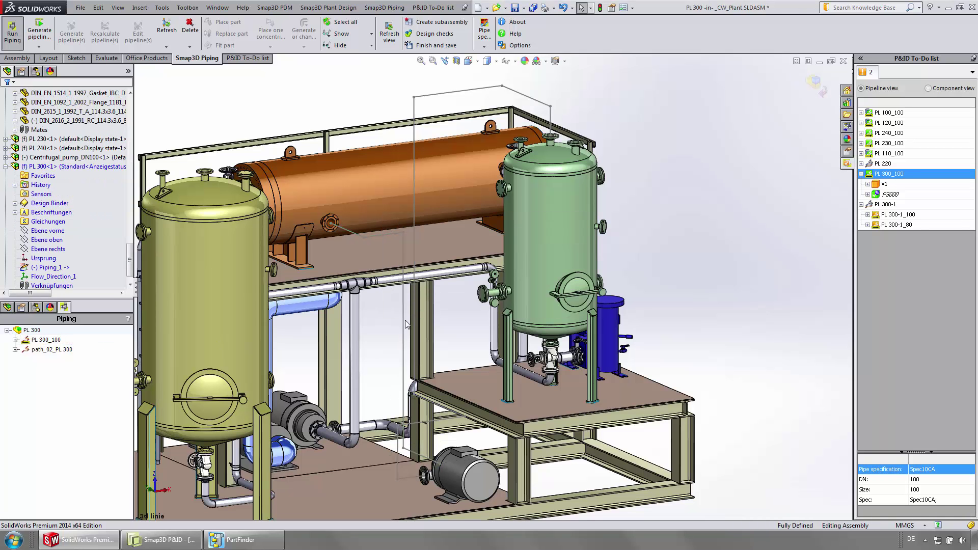
Step: Assign path_02_PL 300 to PL 300-1_100 and generate the pipes for both pipelines
{"action": "left_click", "coordinate": [887, 218]}
{"action": "right_click", "coordinate": [886, 217]}
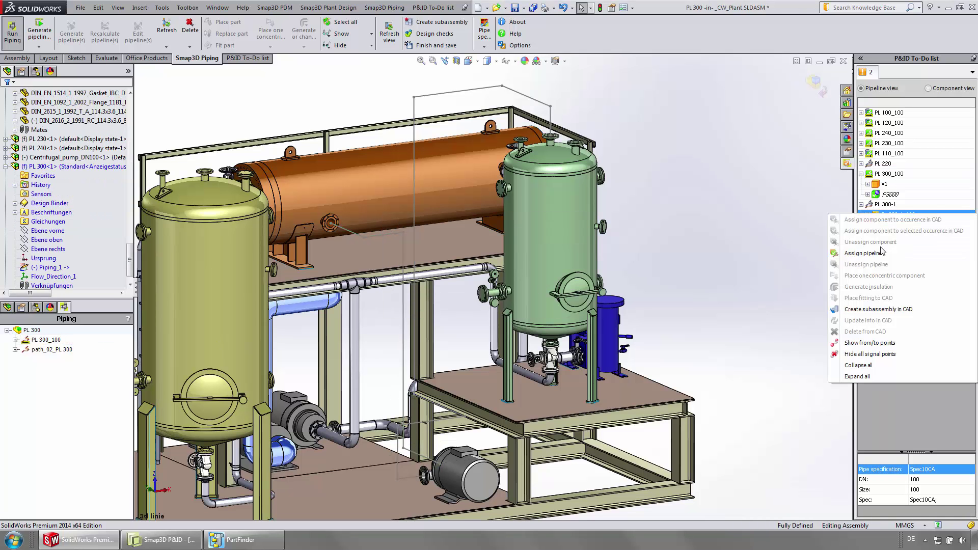
{"action": "left_click", "coordinate": [873, 254]}
{"action": "left_click", "coordinate": [54, 349]}
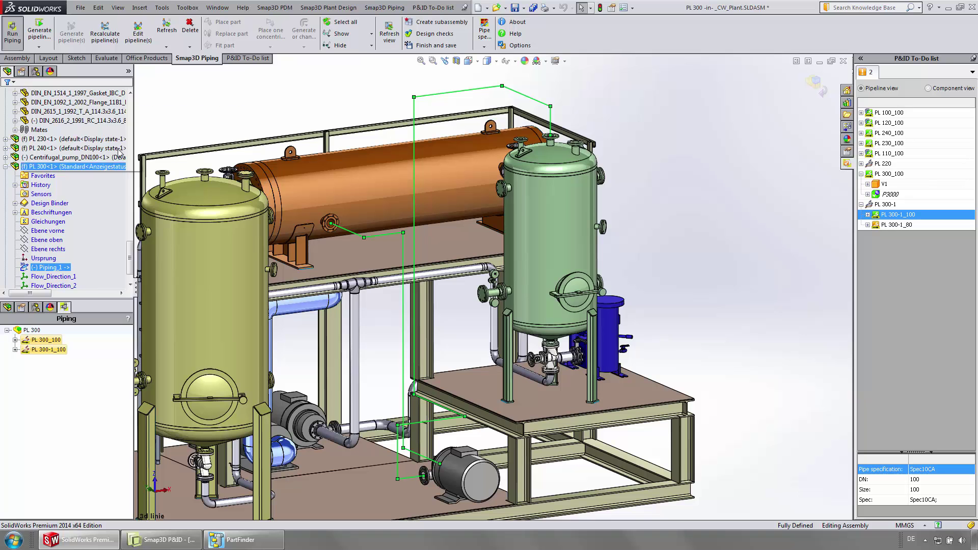
{"action": "left_click", "coordinate": [108, 35]}
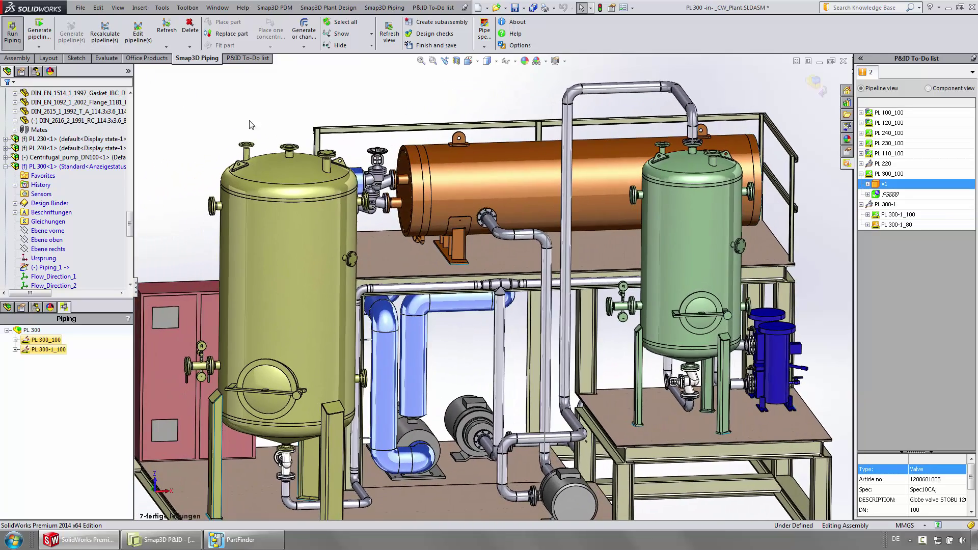
{"action": "left_click", "coordinate": [486, 211]}
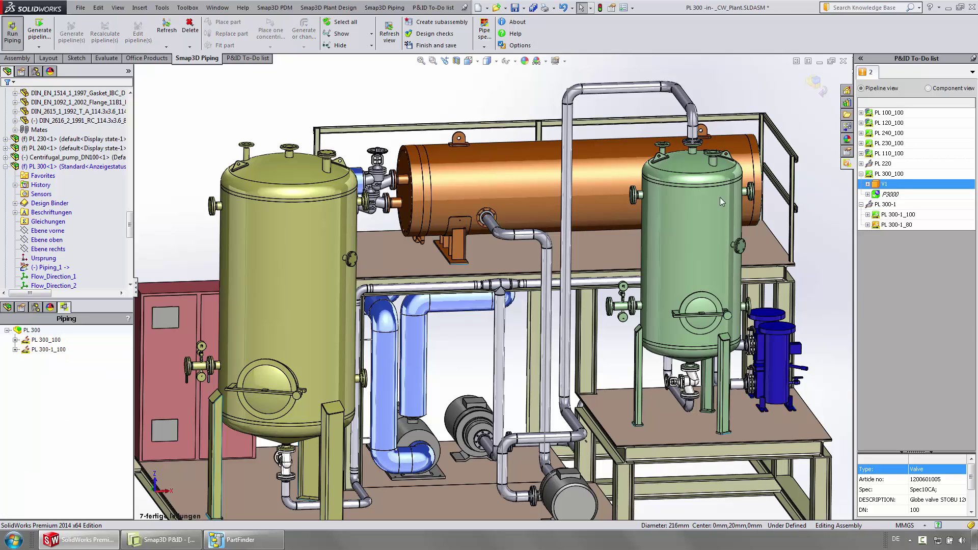
Step: Place the V1 globe valve from the To-Do list onto the heat exchanger flange
{"action": "right_click", "coordinate": [868, 185]}
{"action": "left_click", "coordinate": [876, 268]}
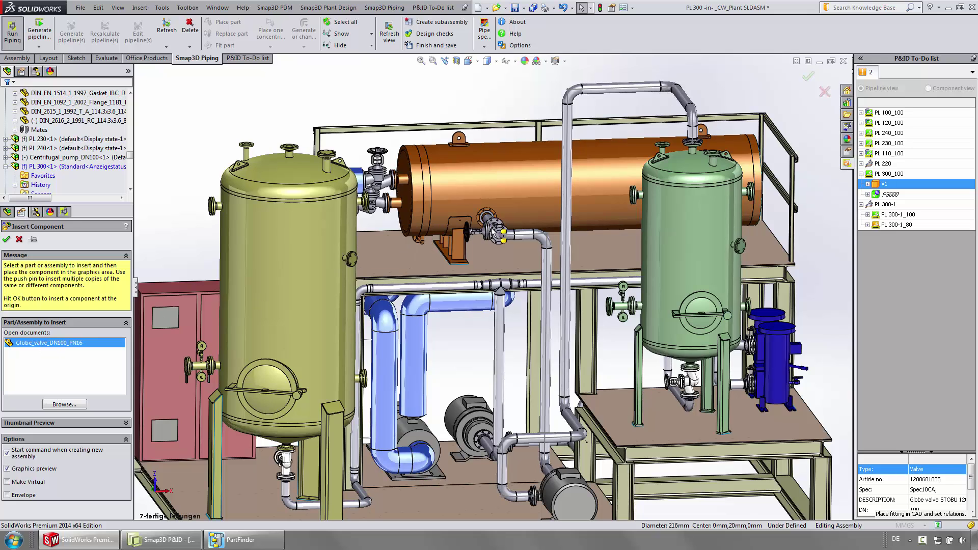
{"action": "left_click", "coordinate": [499, 233]}
{"action": "left_click", "coordinate": [606, 215]}
{"action": "scroll", "coordinate": [608, 214], "scroll_direction": "down", "scroll_amount": 6}
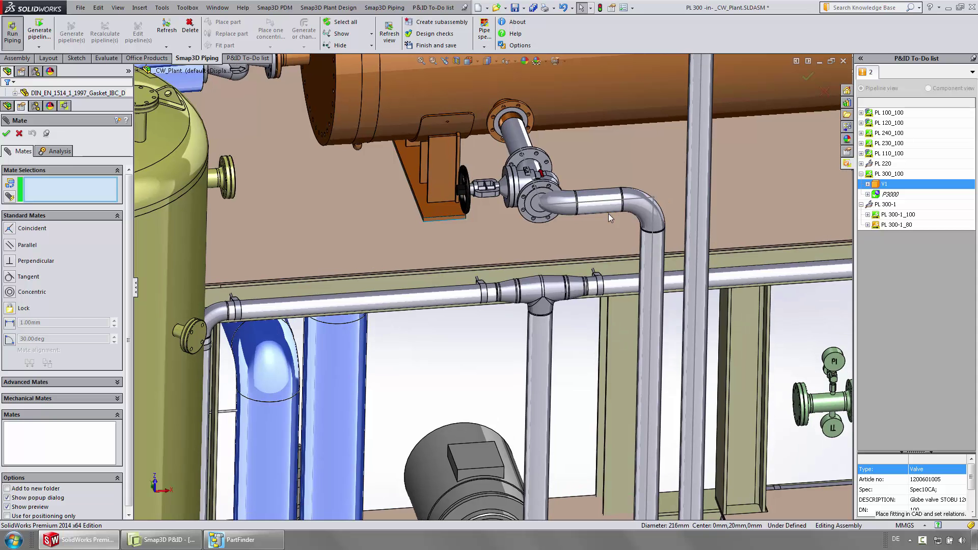
Step: Mate the valve's end face coincident to the gasket face with flipped alignment
{"action": "left_click", "coordinate": [534, 206]}
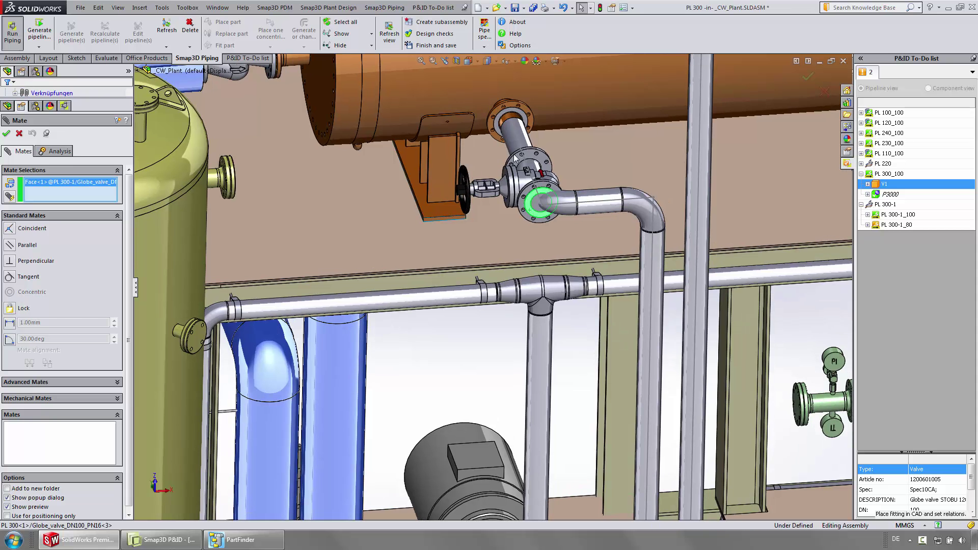
{"action": "left_click", "coordinate": [498, 130]}
{"action": "left_click", "coordinate": [586, 115]}
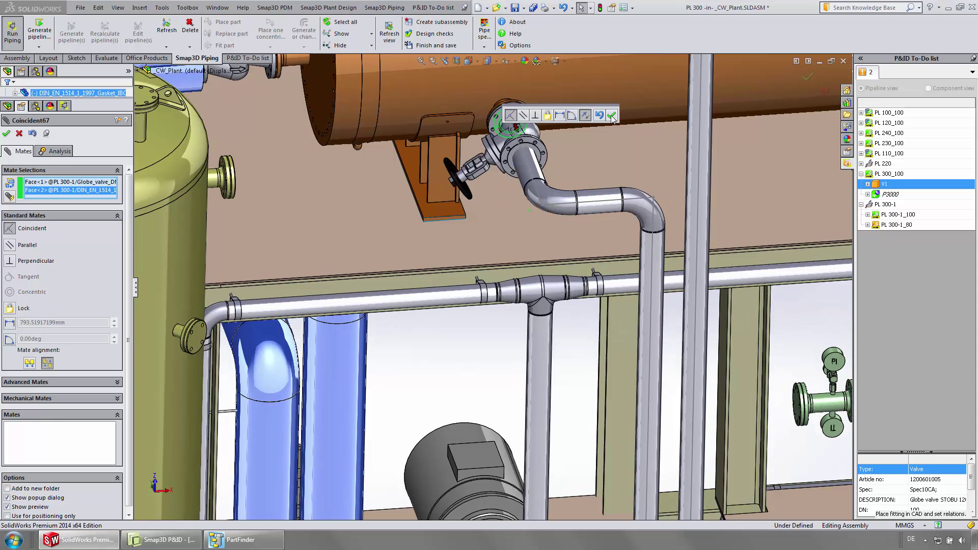
{"action": "left_click", "coordinate": [610, 115]}
{"action": "scroll", "coordinate": [610, 115], "scroll_direction": "down", "scroll_amount": 4}
{"action": "scroll", "coordinate": [573, 186], "scroll_direction": "down", "scroll_amount": 2}
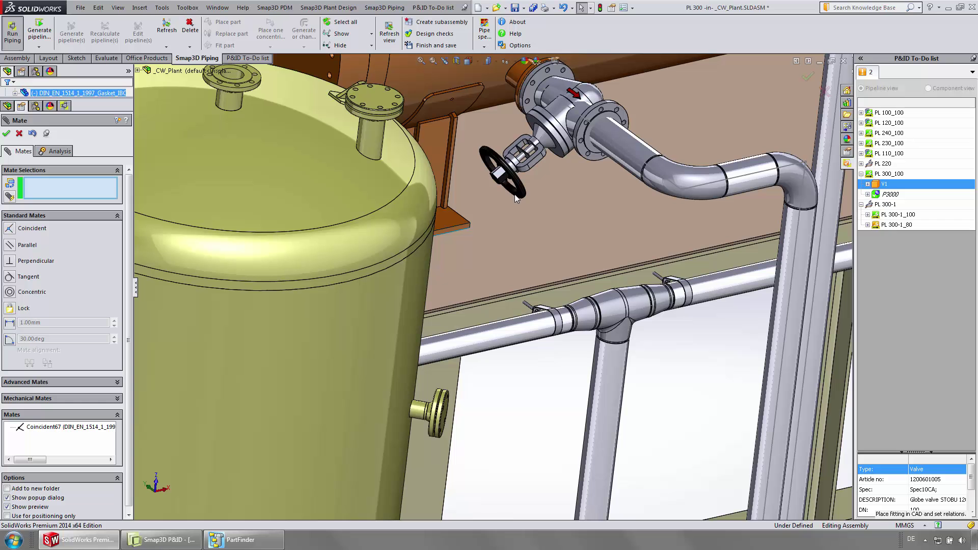
{"action": "left_click", "coordinate": [517, 198]}
{"action": "left_click", "coordinate": [138, 70]}
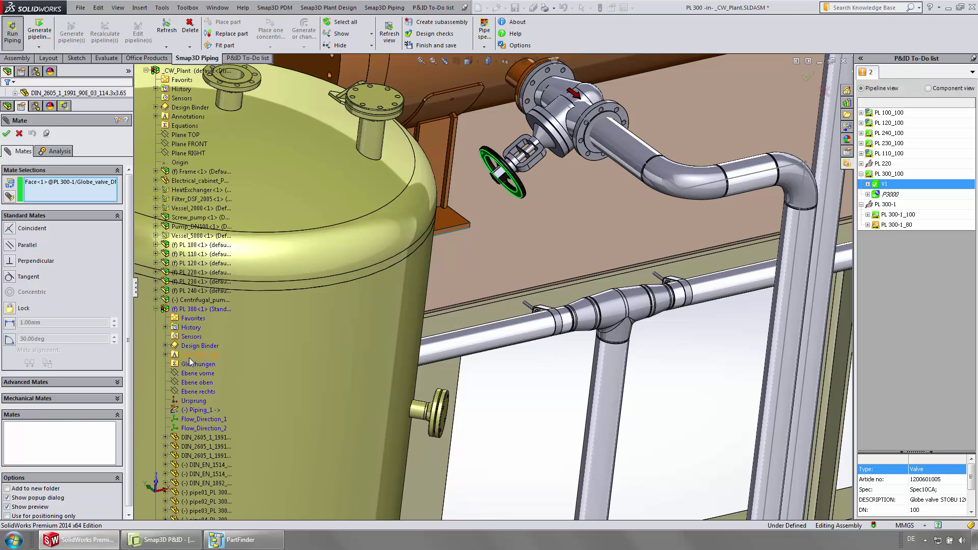
Step: Mate the handwheel face parallel to Ebene vorne, flipped so the handwheel stands upright
{"action": "left_click", "coordinate": [198, 373]}
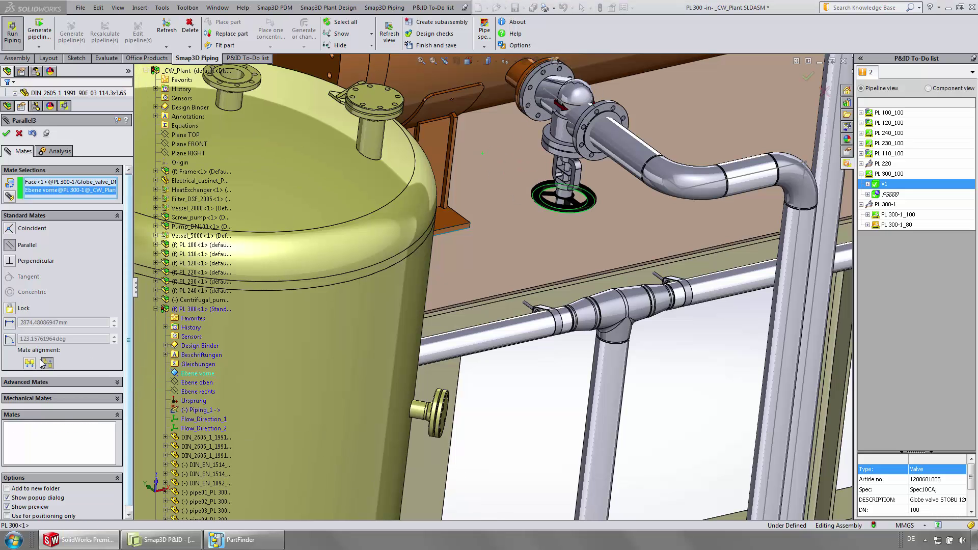
{"action": "left_click", "coordinate": [30, 361]}
{"action": "left_click", "coordinate": [7, 134]}
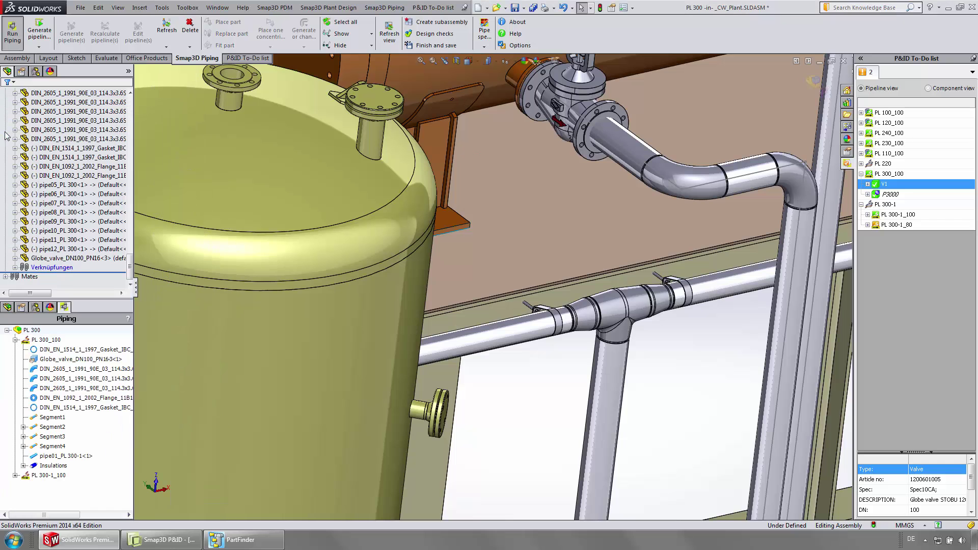
{"action": "left_click", "coordinate": [76, 157]}
{"action": "middle_click_drag", "start_coordinate": [206, 178], "coordinate": [479, 282]}
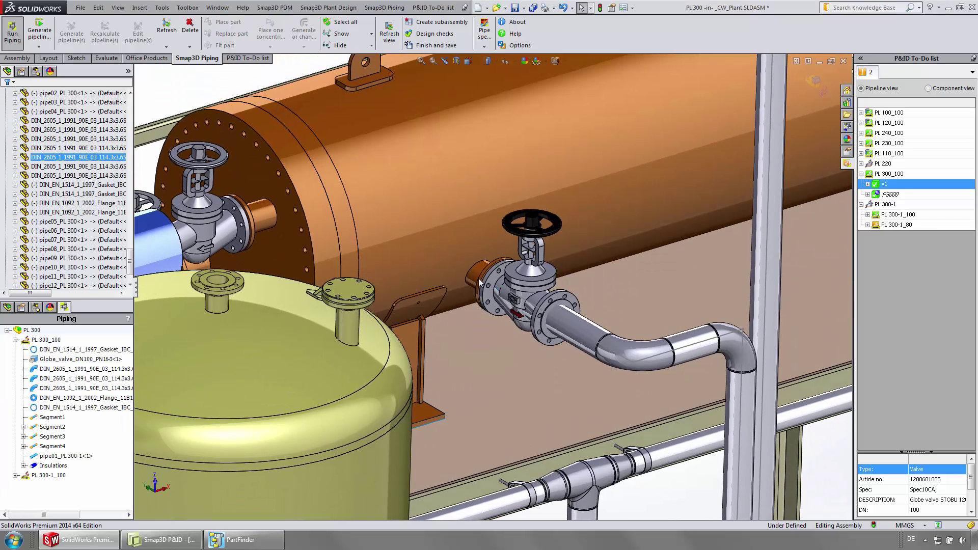
Step: Recalculate pipeline PL 300_100, then expand PL 300-1_100 and select reducer X2
{"action": "left_click", "coordinate": [46, 340]}
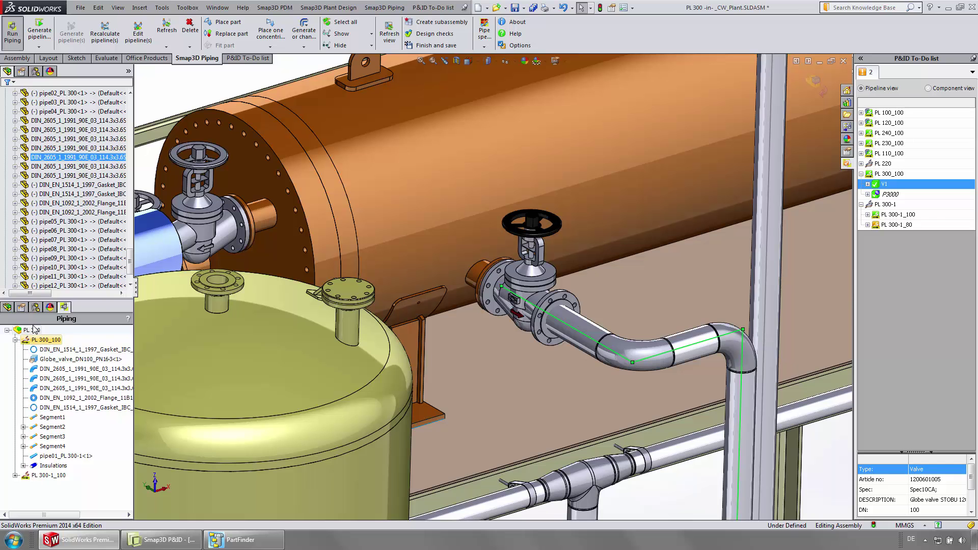
{"action": "left_click", "coordinate": [106, 36]}
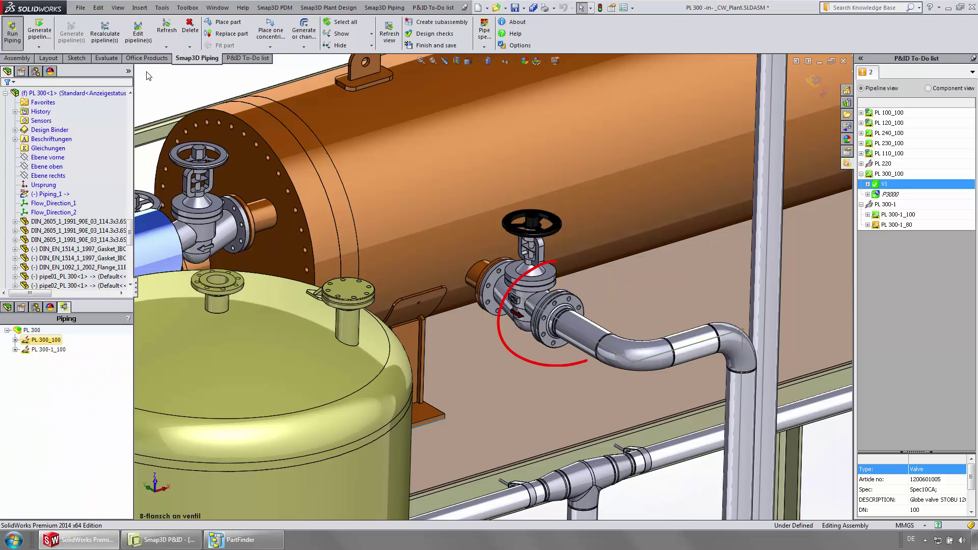
{"action": "key", "text": "ctrl+7"}
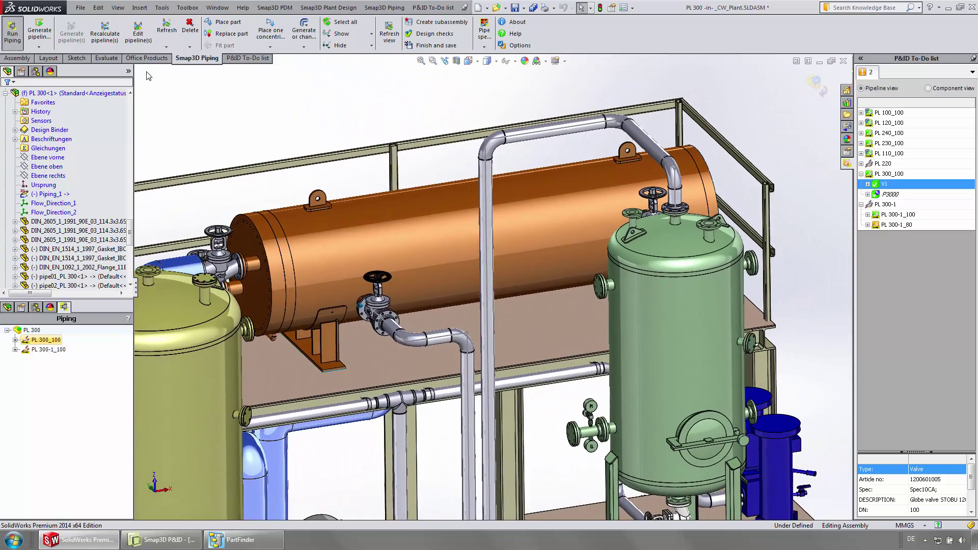
{"action": "left_click", "coordinate": [867, 214]}
{"action": "left_click", "coordinate": [879, 236]}
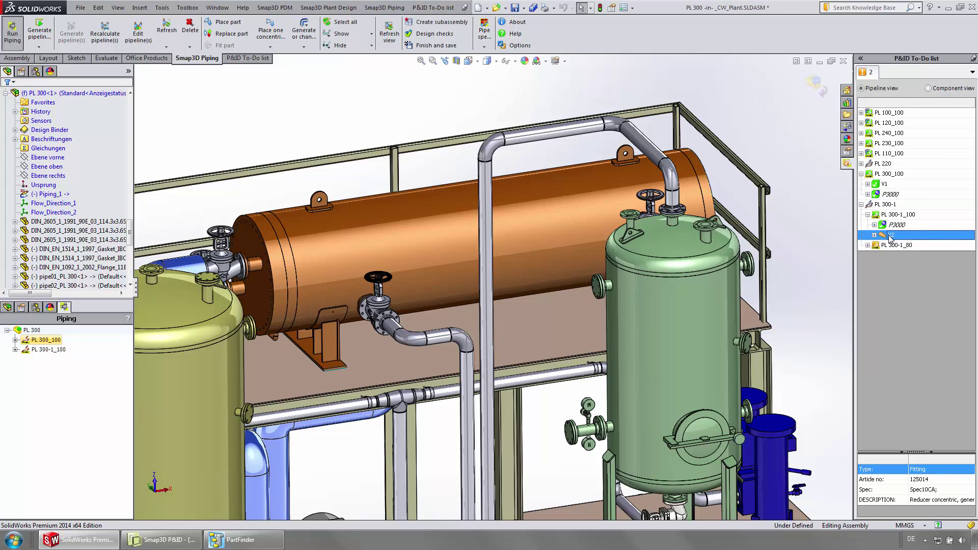
Step: In the Piping_1 sketch, split the top route line and dimension the new segment to 500 mm
{"action": "right_click", "coordinate": [62, 199]}
{"action": "left_click", "coordinate": [67, 168]}
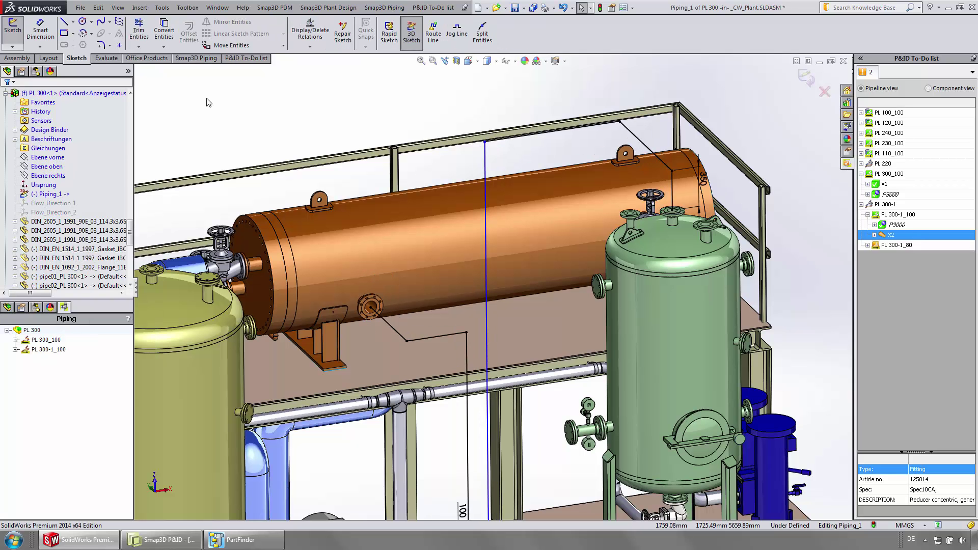
{"action": "left_click", "coordinate": [482, 33]}
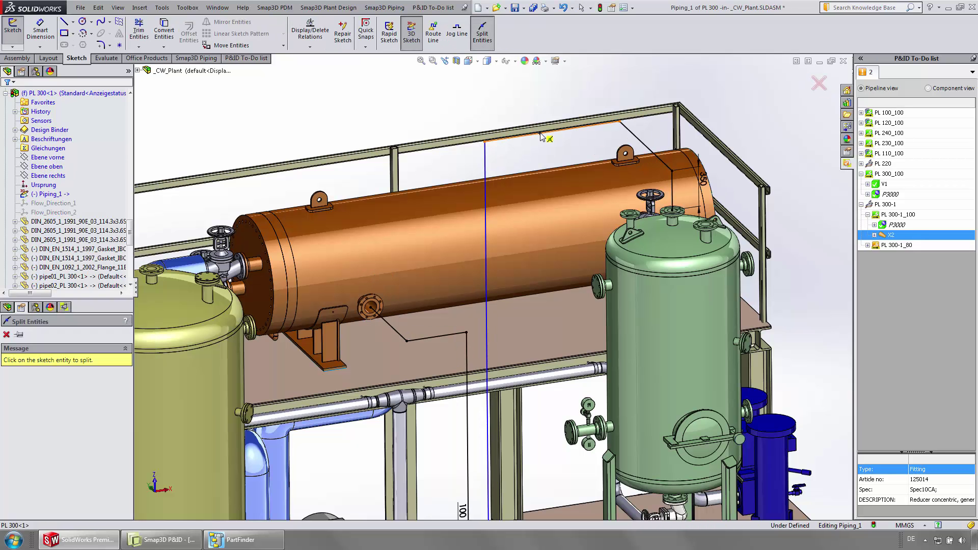
{"action": "middle_click_drag", "start_coordinate": [553, 134], "coordinate": [539, 137]}
{"action": "right_click_drag", "start_coordinate": [540, 132], "coordinate": [539, 104]}
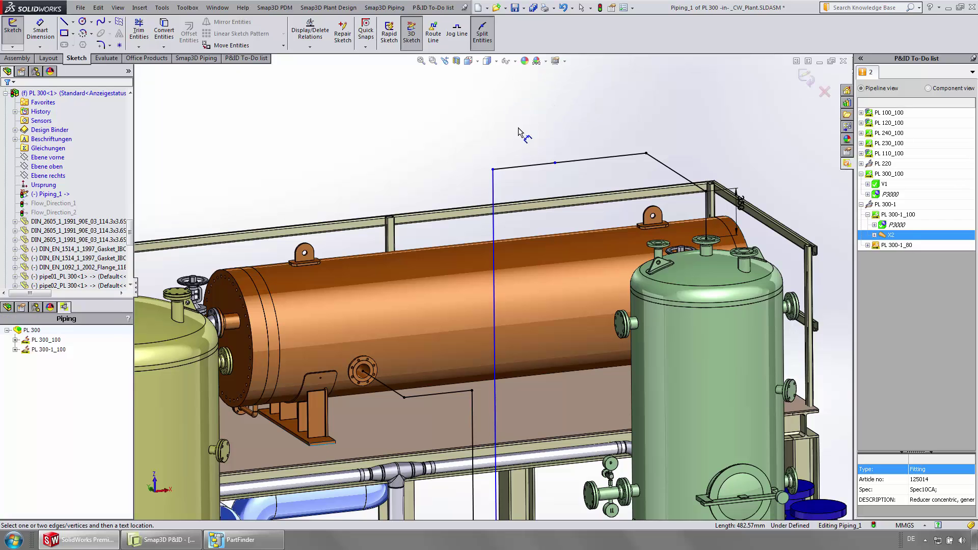
{"action": "left_click", "coordinate": [524, 165]}
{"action": "left_click", "coordinate": [524, 150]}
{"action": "type", "text": "5"}
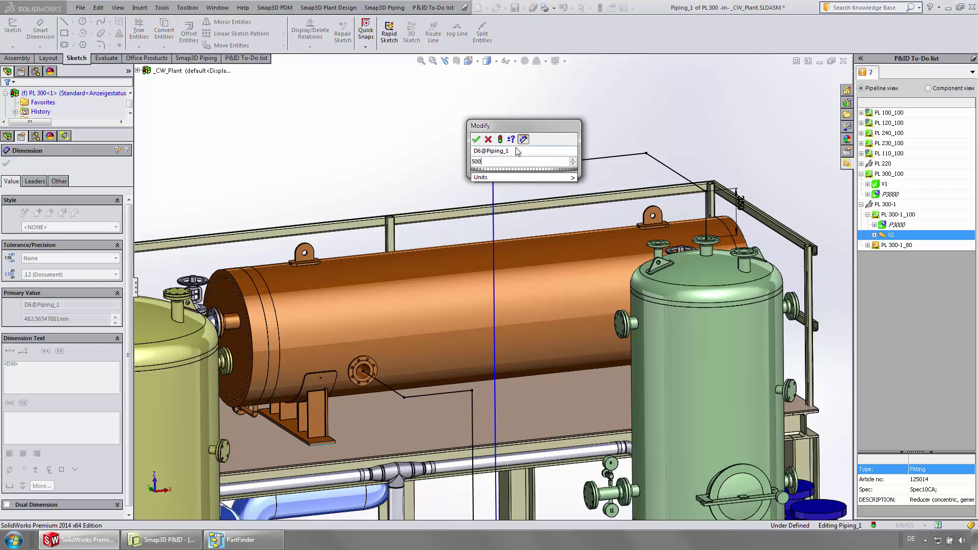
{"action": "type", "text": "00"}
{"action": "key", "text": "Return"}
{"action": "key", "text": "Escape"}
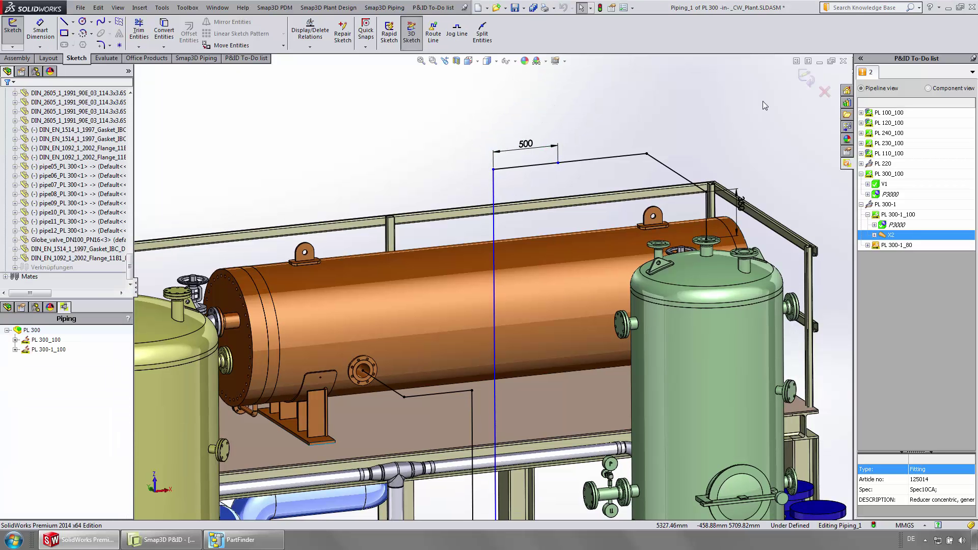
{"action": "left_click", "coordinate": [805, 78]}
Step: Place the X2 concentric reducer on PL 300 Pipeline Part 2, creating the PL 300-1_80 section
{"action": "right_click", "coordinate": [888, 232]}
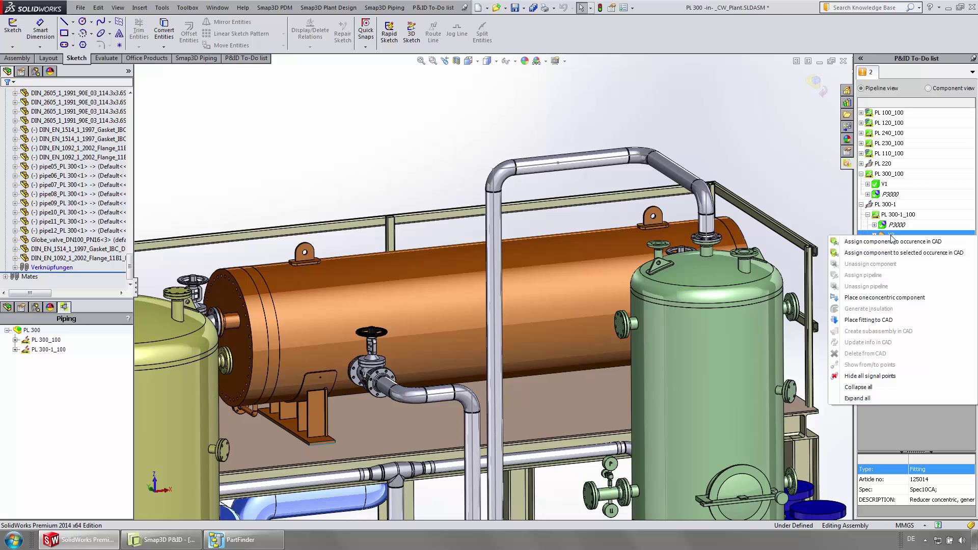
{"action": "left_click", "coordinate": [868, 298]}
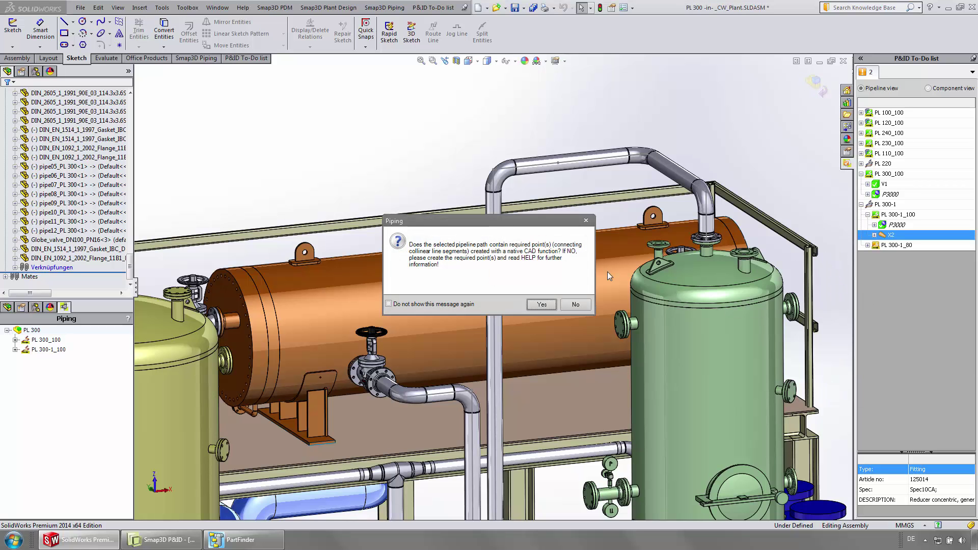
{"action": "left_click", "coordinate": [540, 304]}
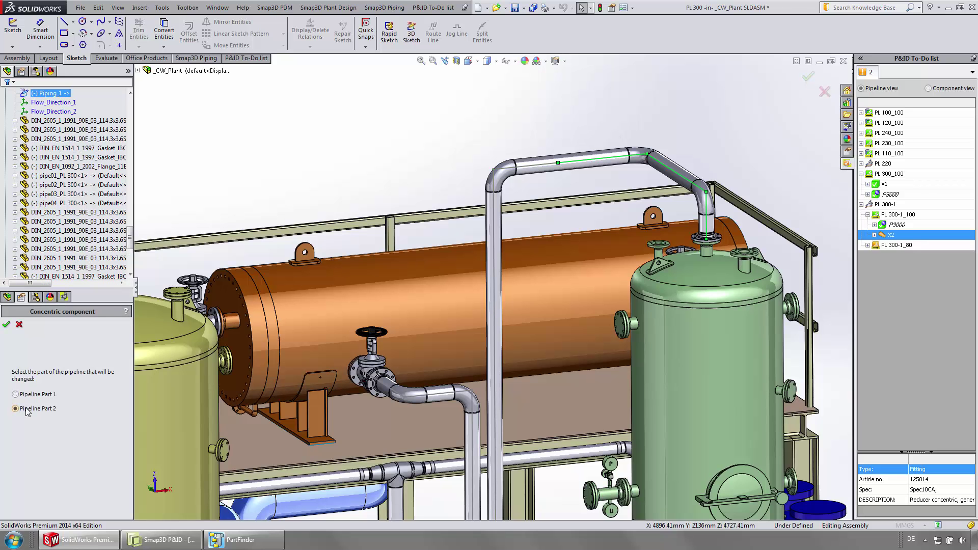
{"action": "left_click", "coordinate": [6, 324]}
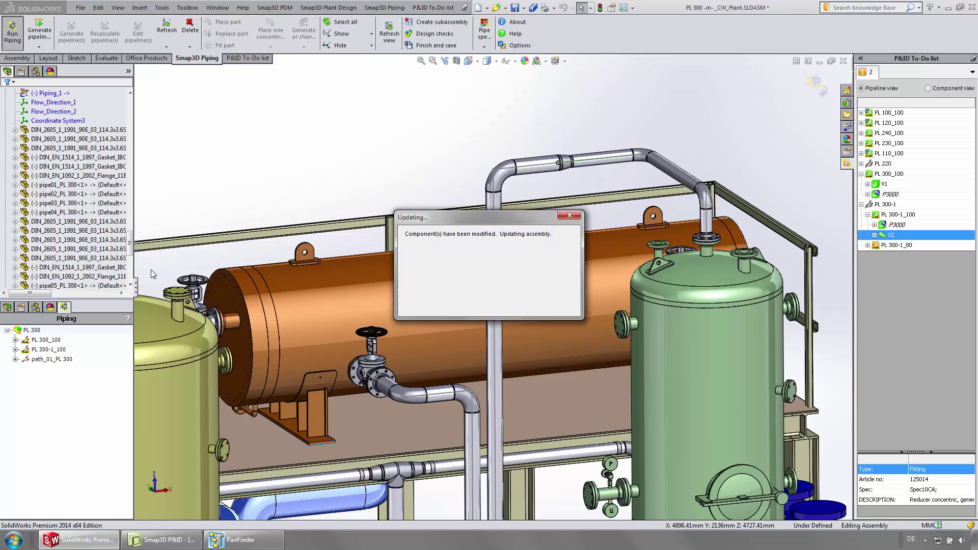
{"action": "key", "text": "Return"}
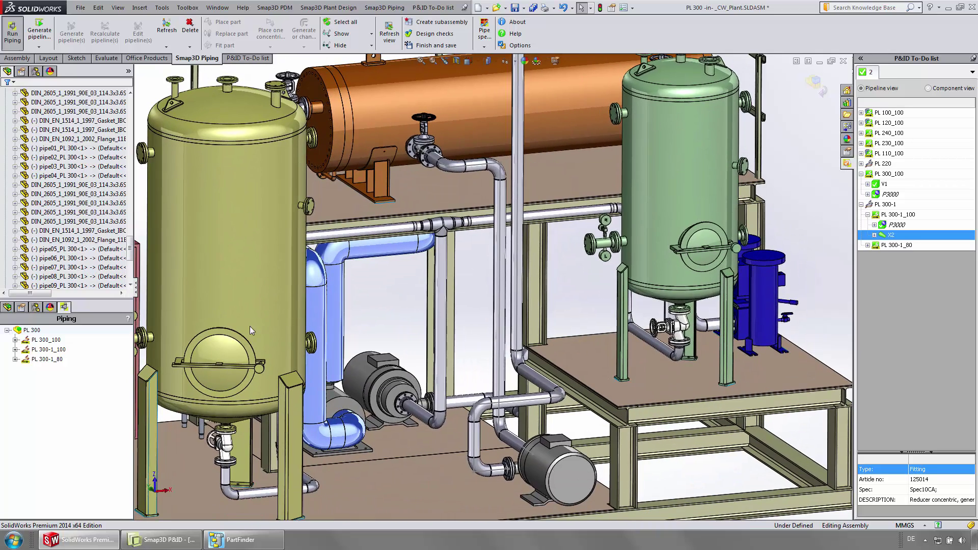
Step: Pattern pipe supports along PL 300-1_100 at 700 mm spacing
{"action": "left_click", "coordinate": [43, 350]}
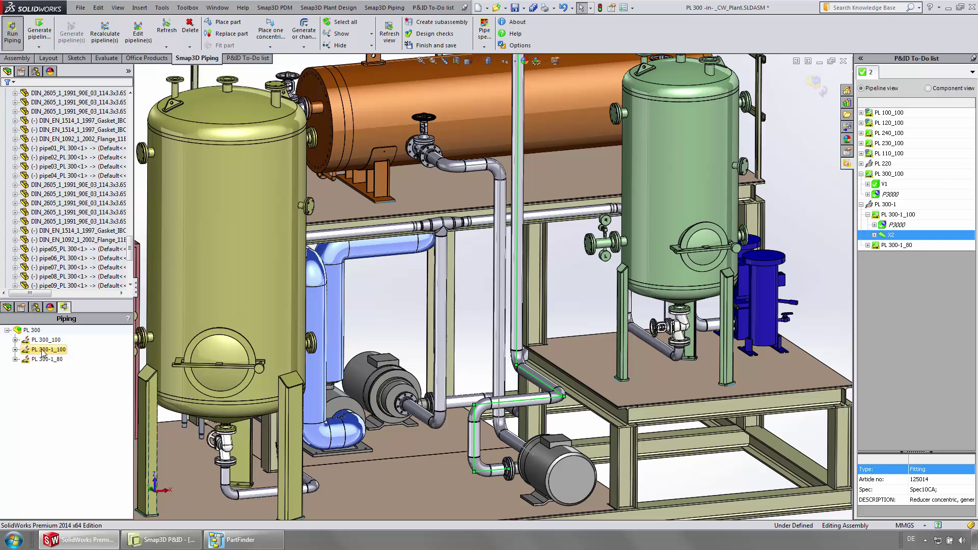
{"action": "right_click", "coordinate": [43, 351]}
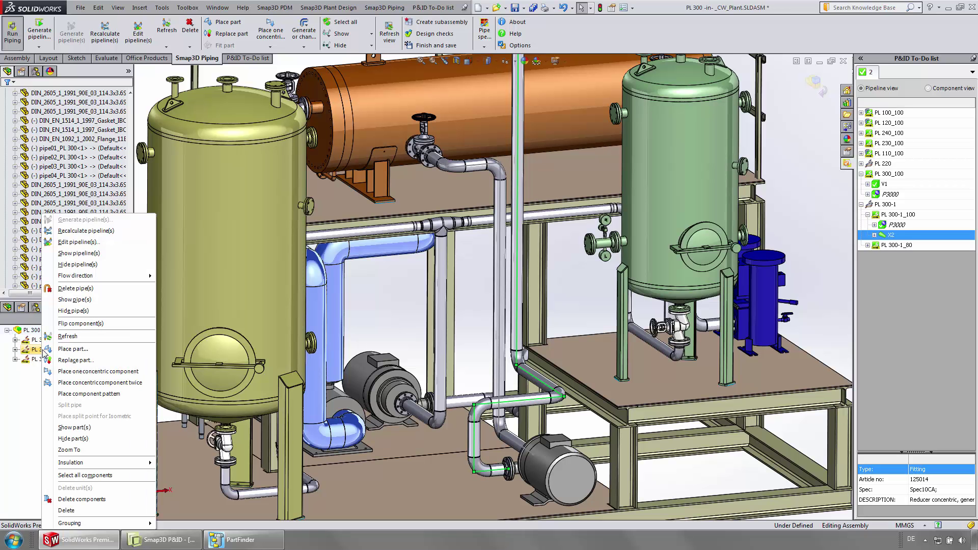
{"action": "left_click", "coordinate": [83, 394]}
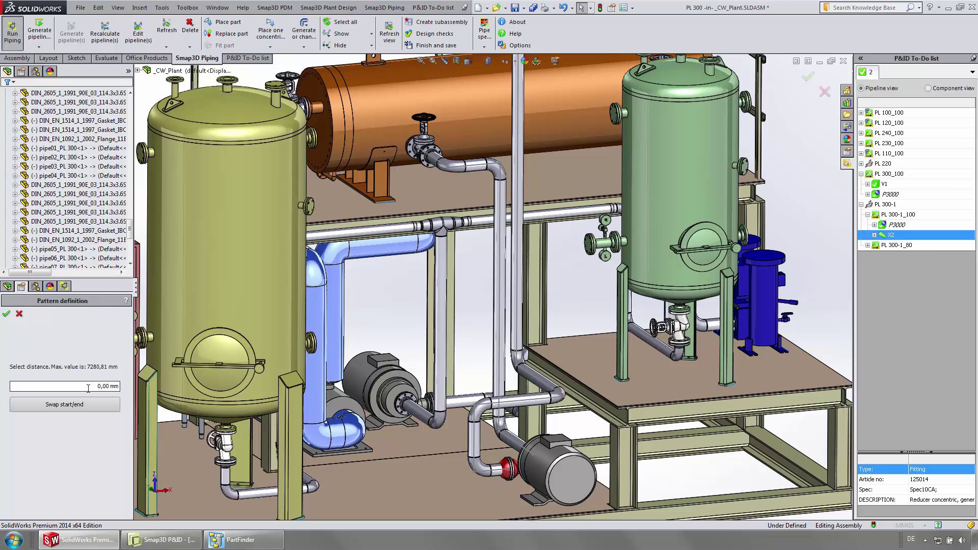
{"action": "left_click_drag", "start_coordinate": [88, 389], "coordinate": [117, 382]}
{"action": "type", "text": "700"}
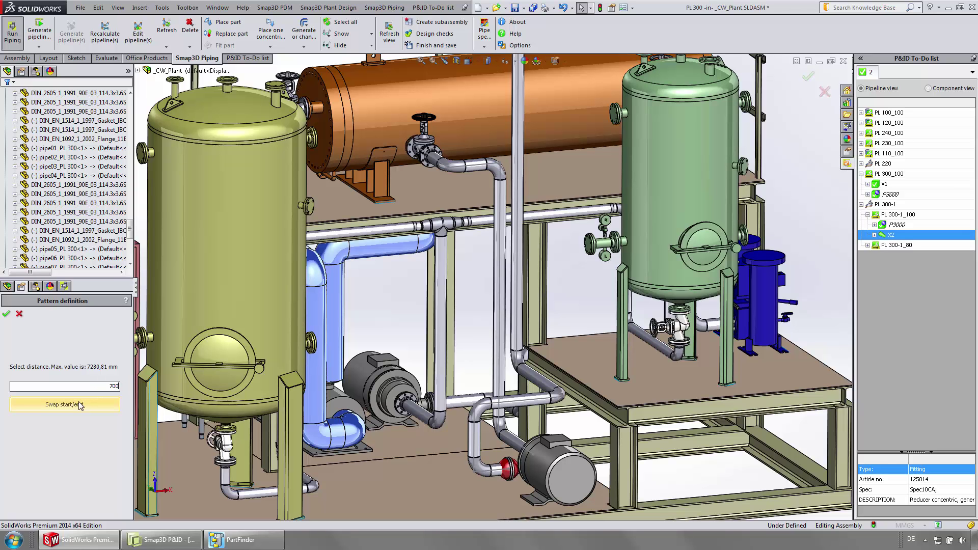
{"action": "left_click", "coordinate": [6, 315]}
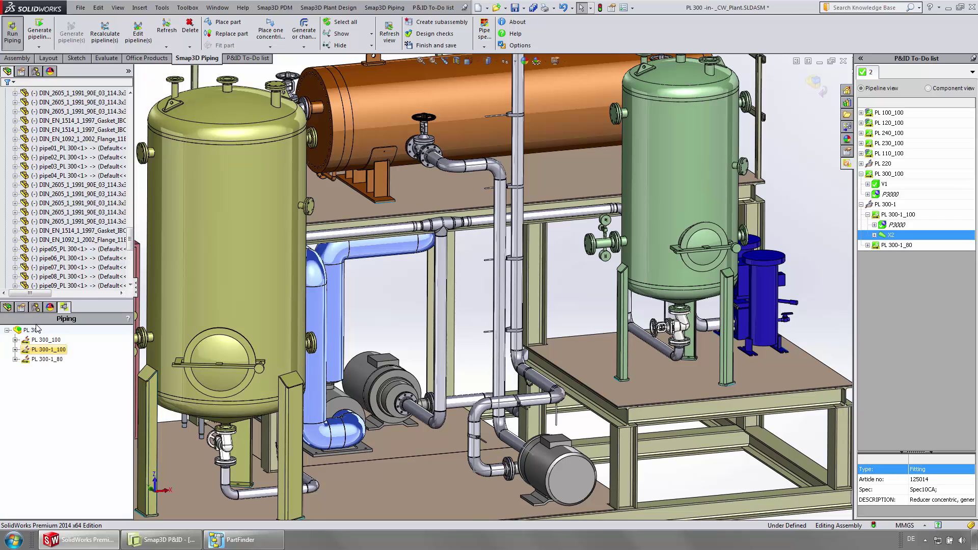
Step: Slide one pipe hanger along the pipe onto the steel beam
{"action": "scroll", "coordinate": [412, 370], "scroll_direction": "down", "scroll_amount": 8}
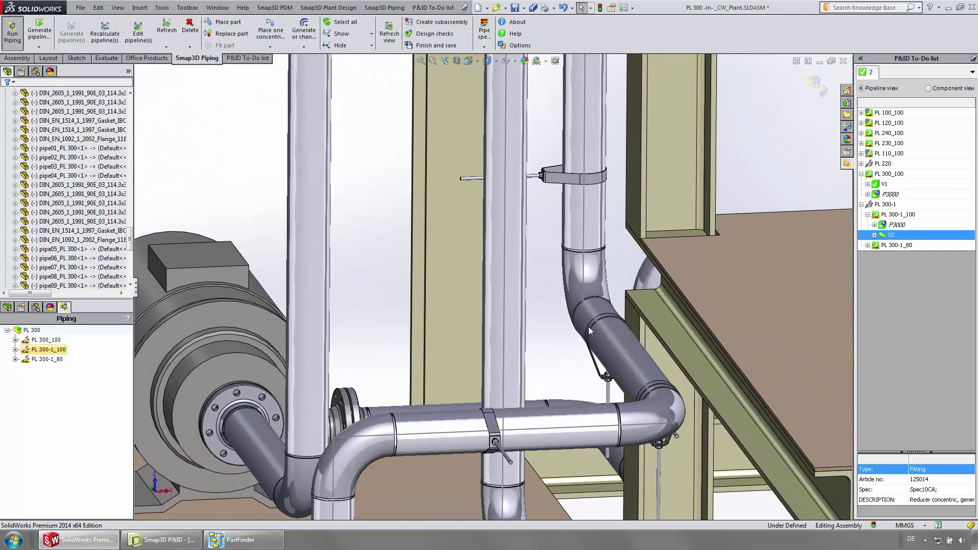
{"action": "left_click_drag", "start_coordinate": [589, 331], "coordinate": [658, 397]}
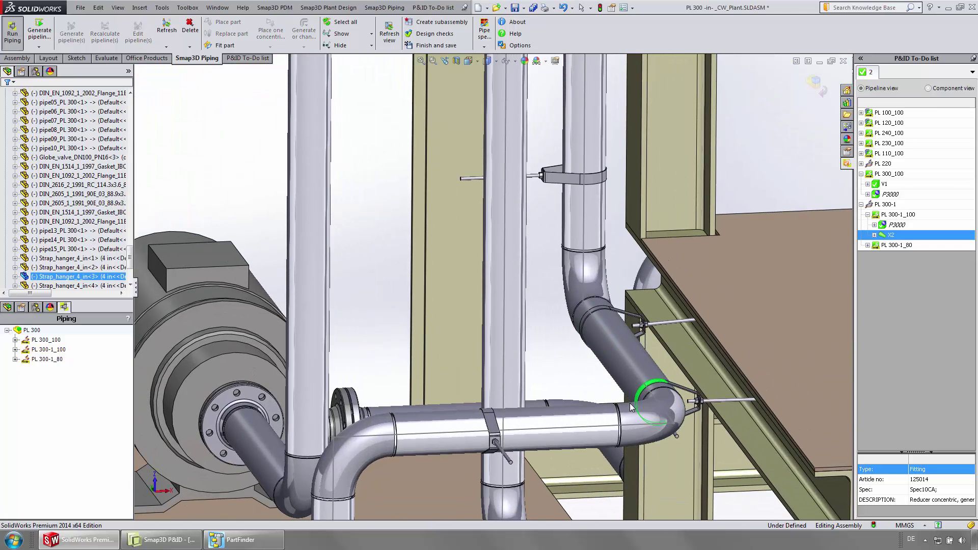
{"action": "scroll", "coordinate": [546, 178], "scroll_direction": "up", "scroll_amount": 10}
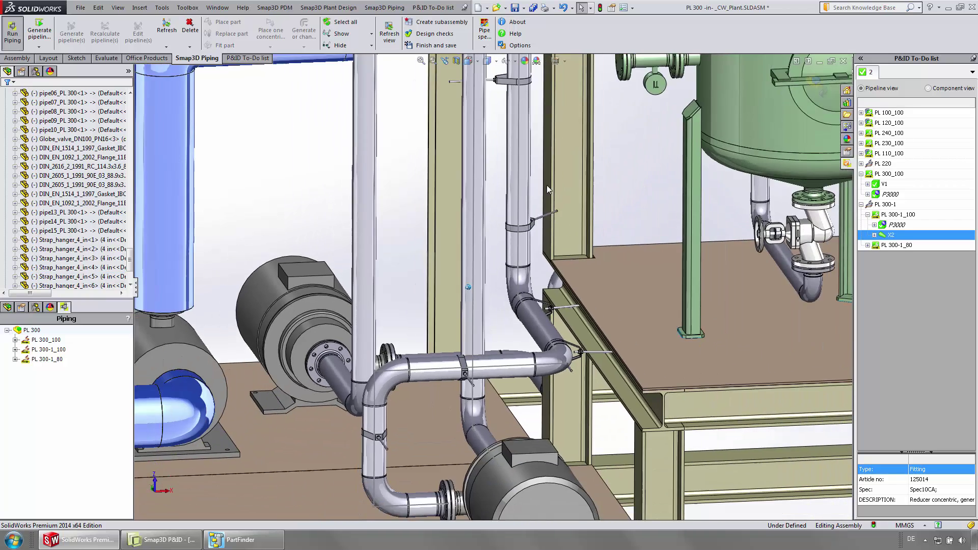
{"action": "scroll", "coordinate": [547, 190], "scroll_direction": "up", "scroll_amount": 2}
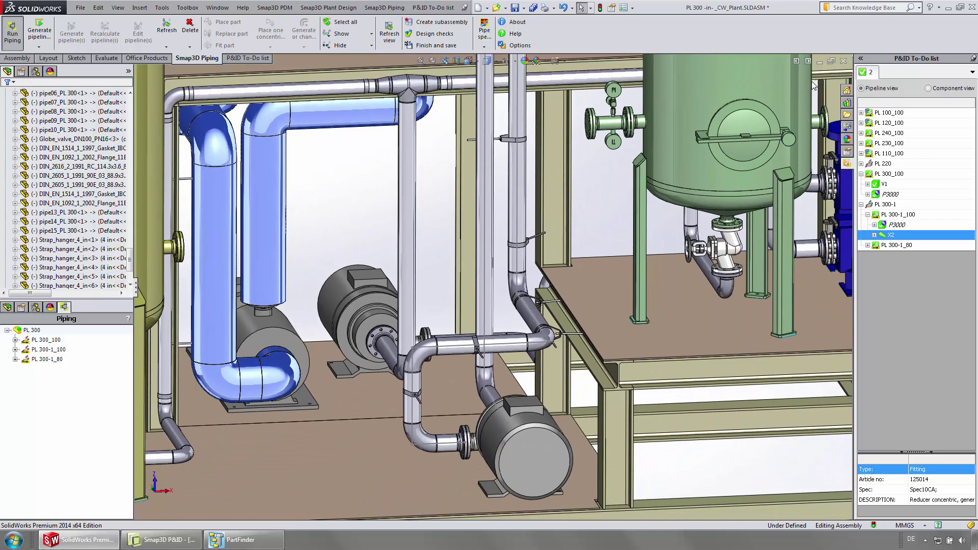
Step: Return to the plant assembly and open the PL 300 subassembly on its own
{"action": "key", "text": "Delete"}
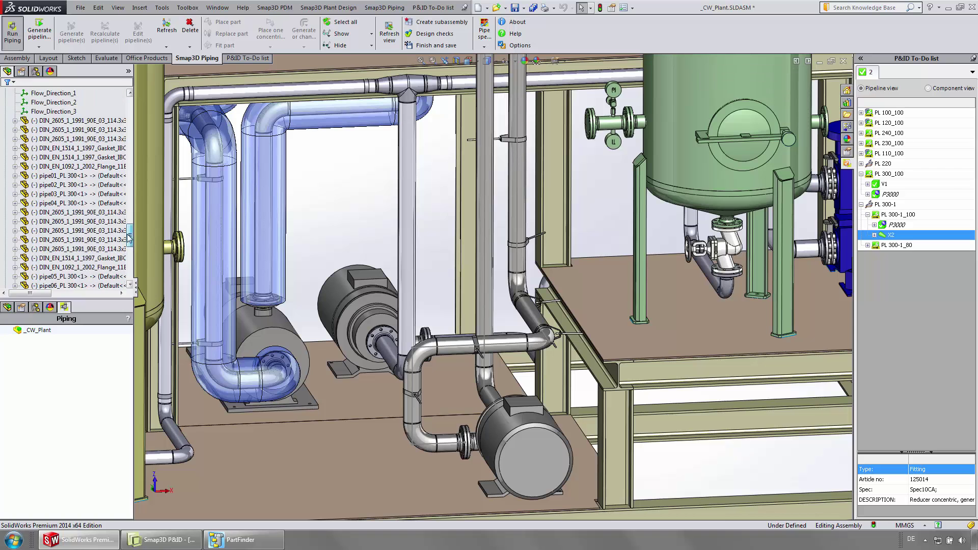
{"action": "right_click", "coordinate": [34, 148]}
{"action": "left_click", "coordinate": [37, 119]}
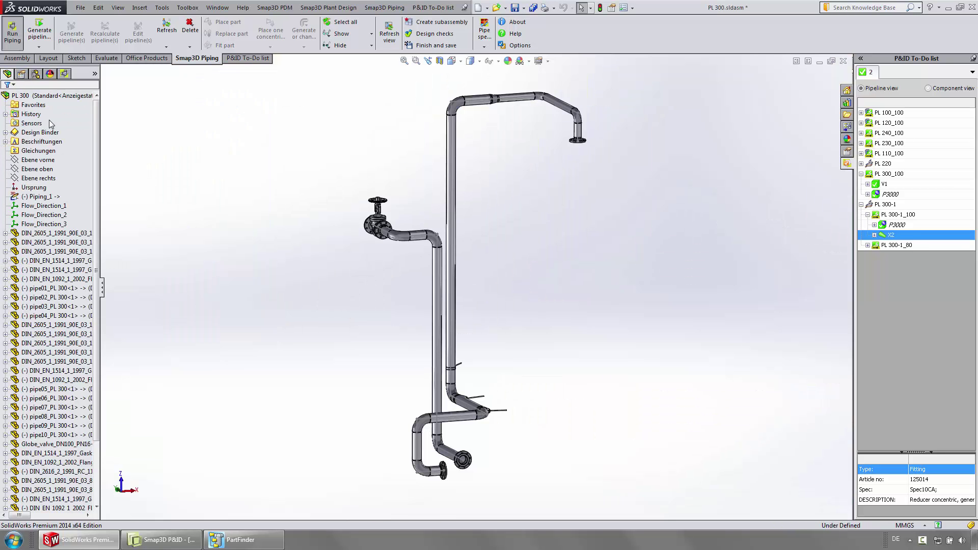
Step: Run the Isometric wizard on PL 300.sldasm using CAD assembly data to produce DXFs and cut lists
{"action": "left_click", "coordinate": [323, 7]}
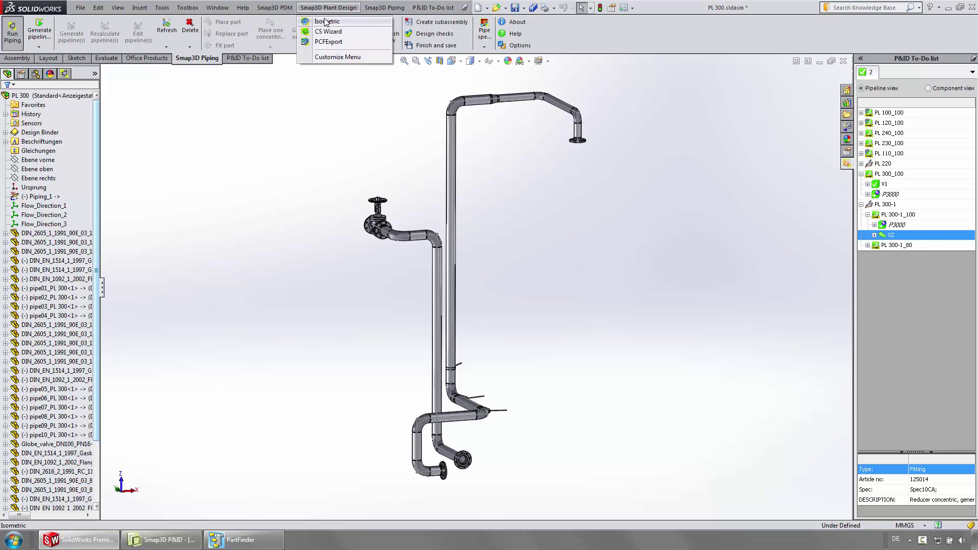
{"action": "left_click", "coordinate": [327, 19]}
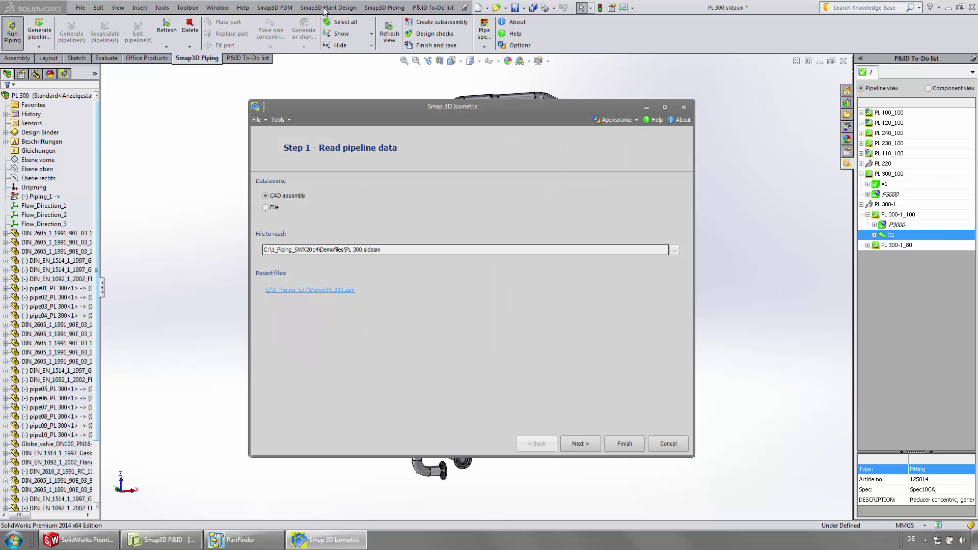
{"action": "left_click", "coordinate": [625, 443]}
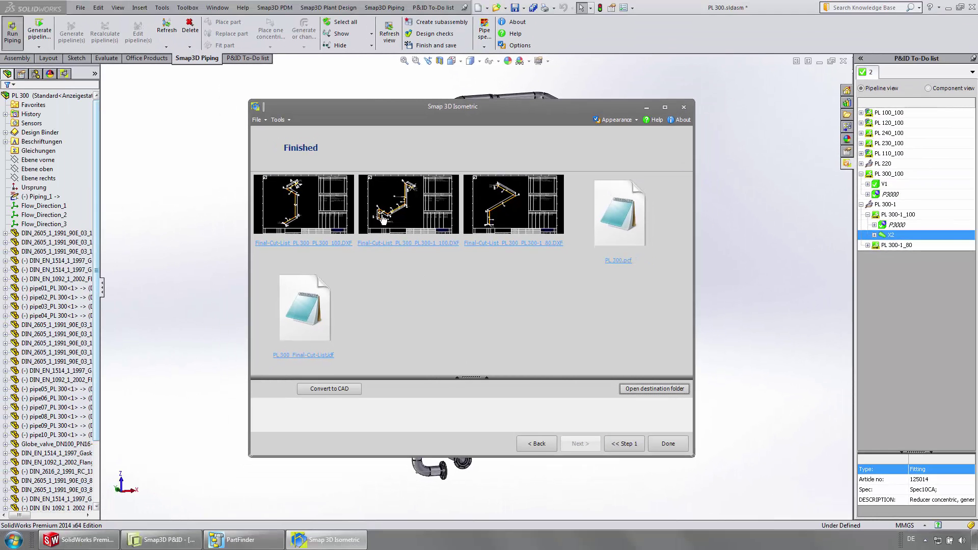
Step: Open the PL 300-1_100 isometric DXF drawing in DraftSight
{"action": "double_click", "coordinate": [383, 219]}
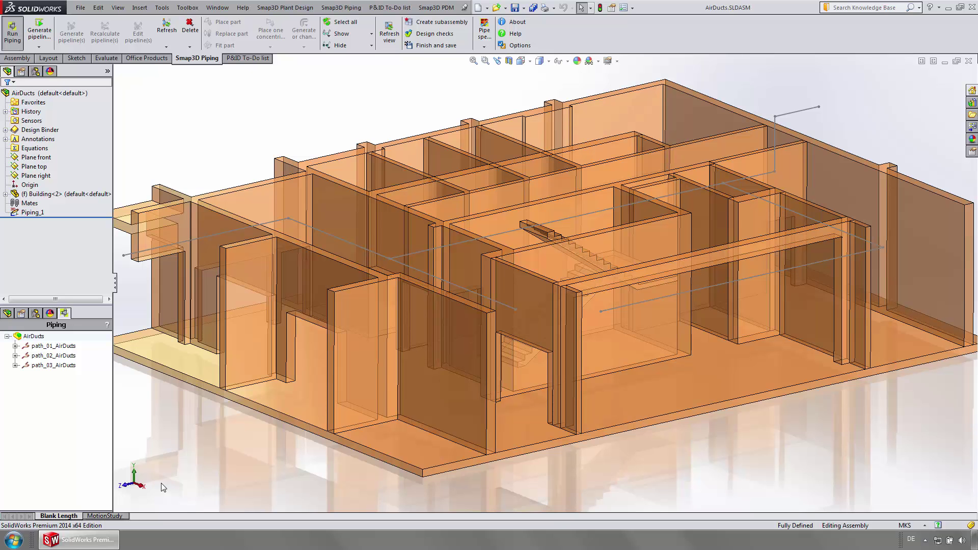
Step: Select duct paths path_01–path_03 and choose the Air Duct specification at 400 x 150
{"action": "left_click", "coordinate": [52, 365]}
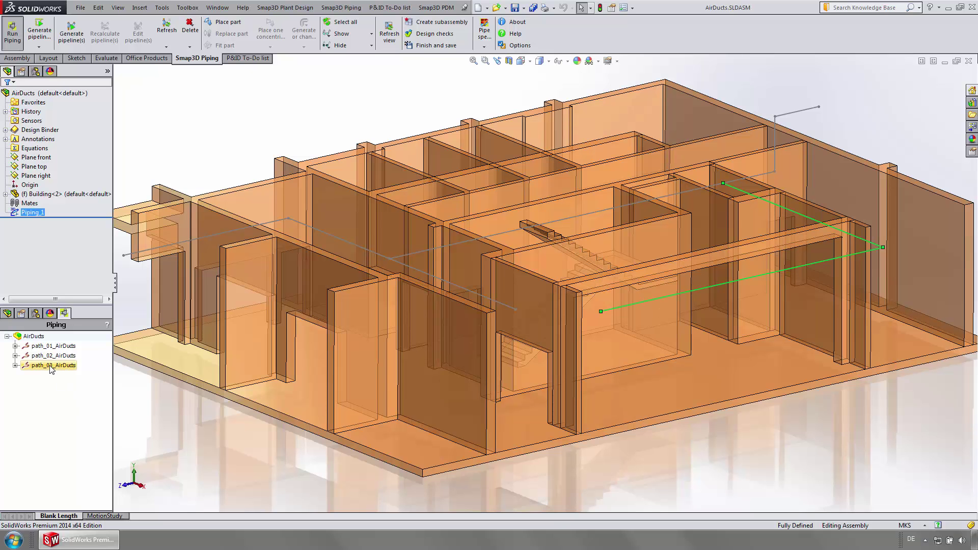
{"action": "left_click", "coordinate": [53, 345], "text": "shift"}
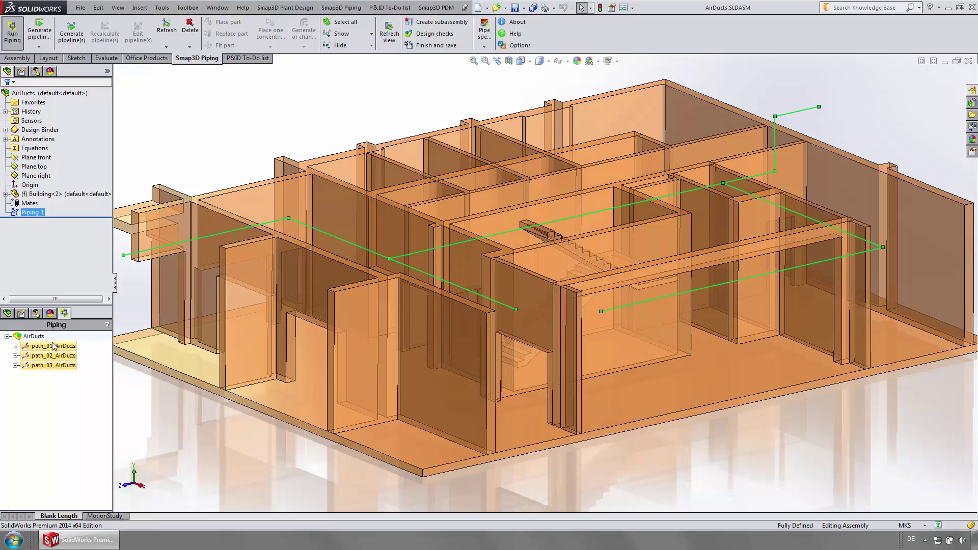
{"action": "left_click", "coordinate": [74, 38]}
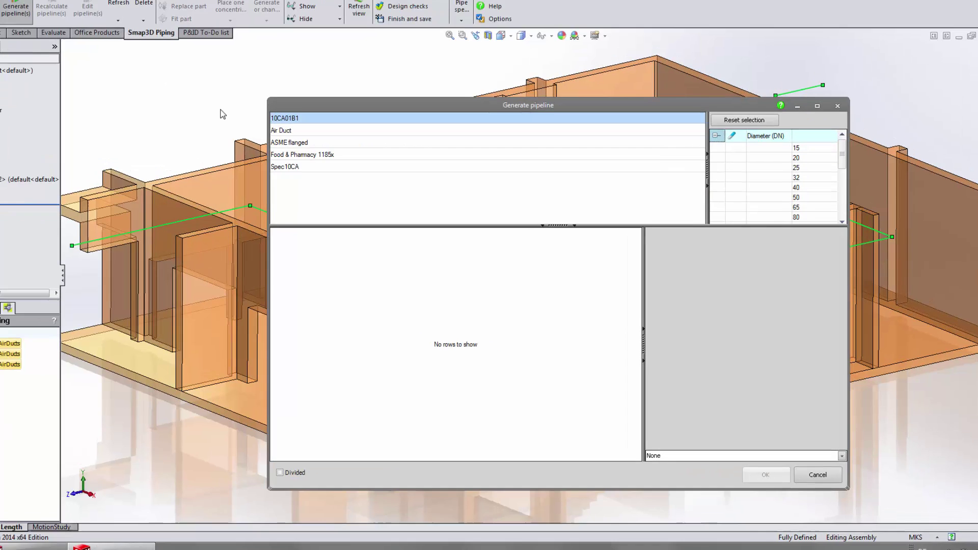
{"action": "left_click", "coordinate": [357, 149]}
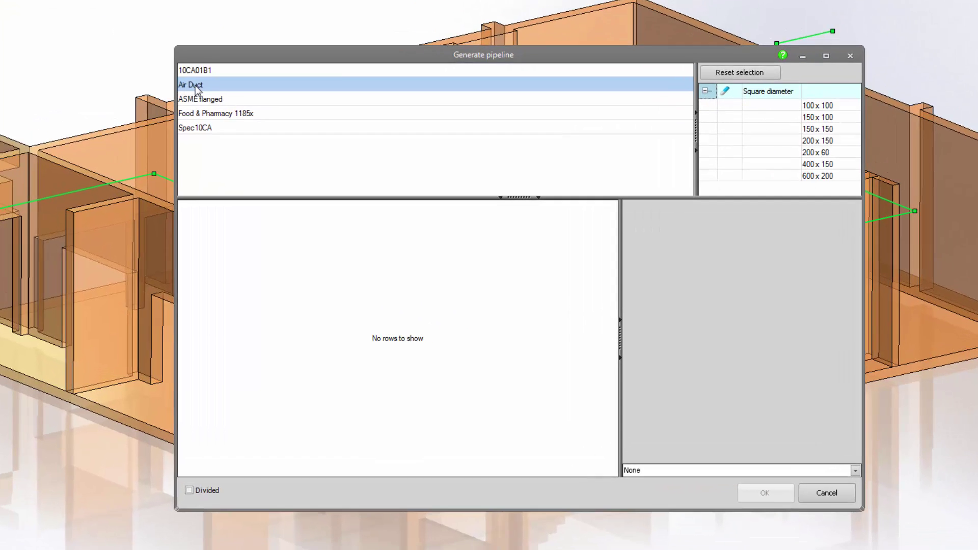
{"action": "left_click", "coordinate": [815, 144]}
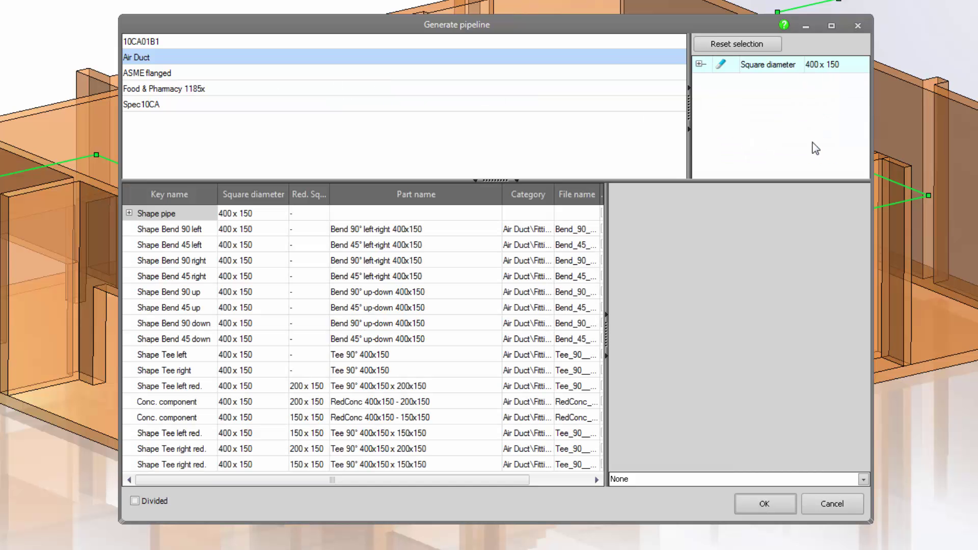
Step: Preview the reducing tee, 45° and 90° bends in 3D, then generate the ducts
{"action": "left_click", "coordinate": [644, 481]}
{"action": "left_click", "coordinate": [640, 515]}
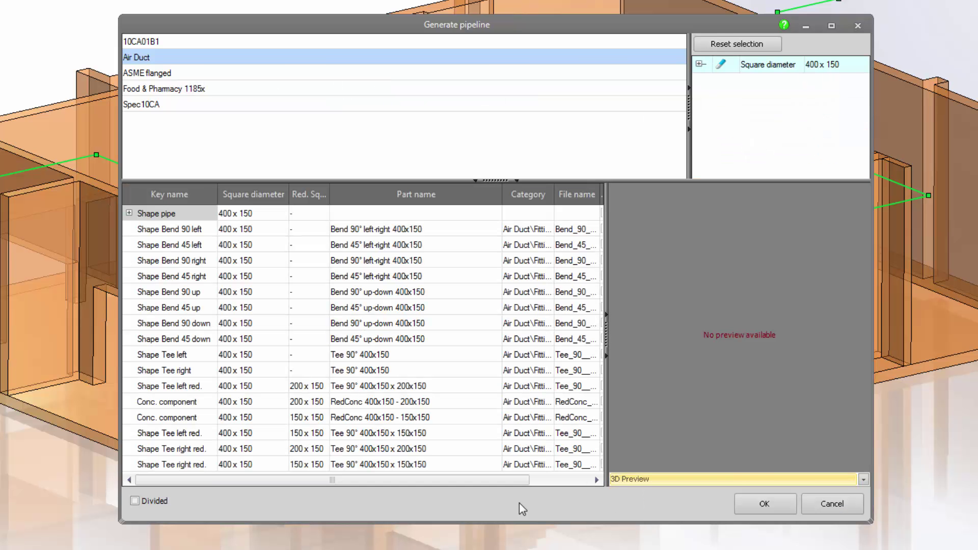
{"action": "left_click", "coordinate": [187, 450]}
{"action": "left_click", "coordinate": [167, 340]}
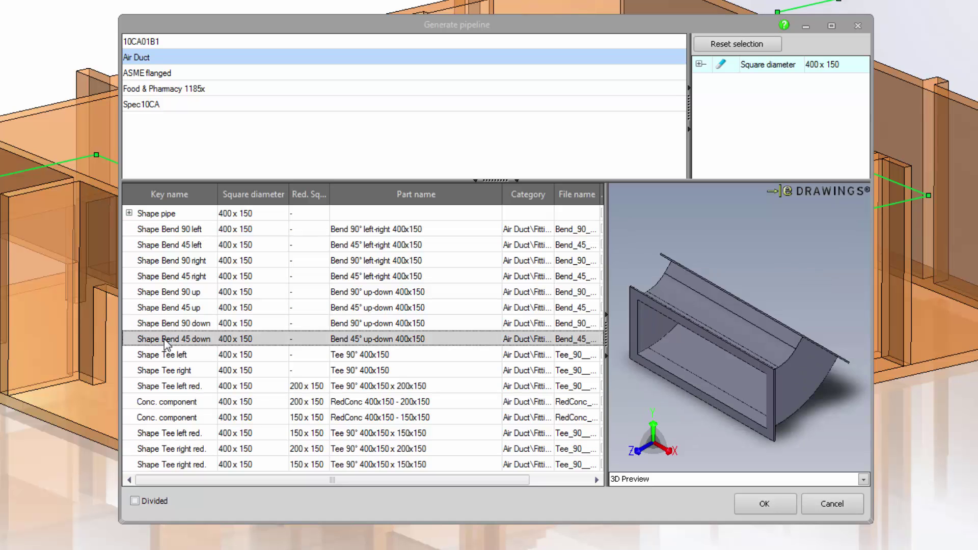
{"action": "left_click", "coordinate": [161, 261]}
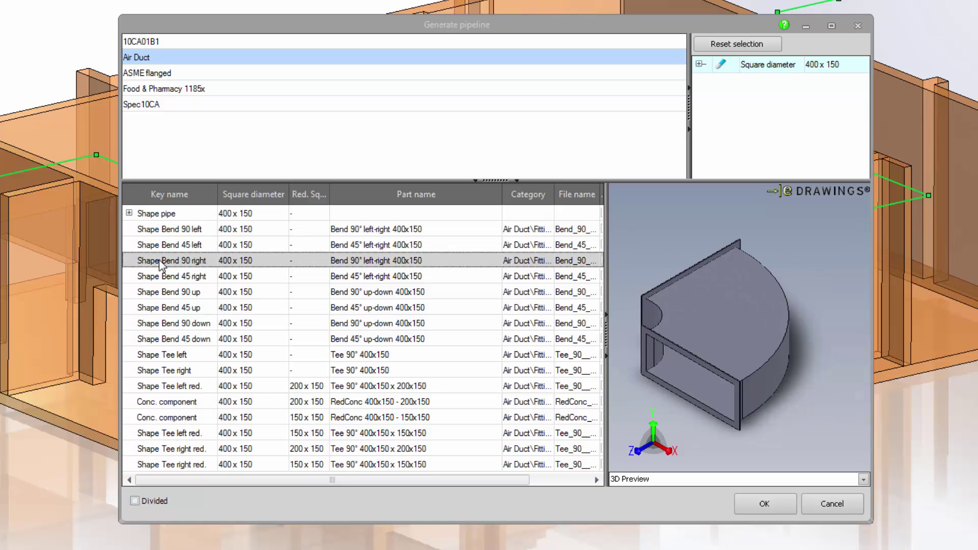
{"action": "left_click", "coordinate": [130, 213]}
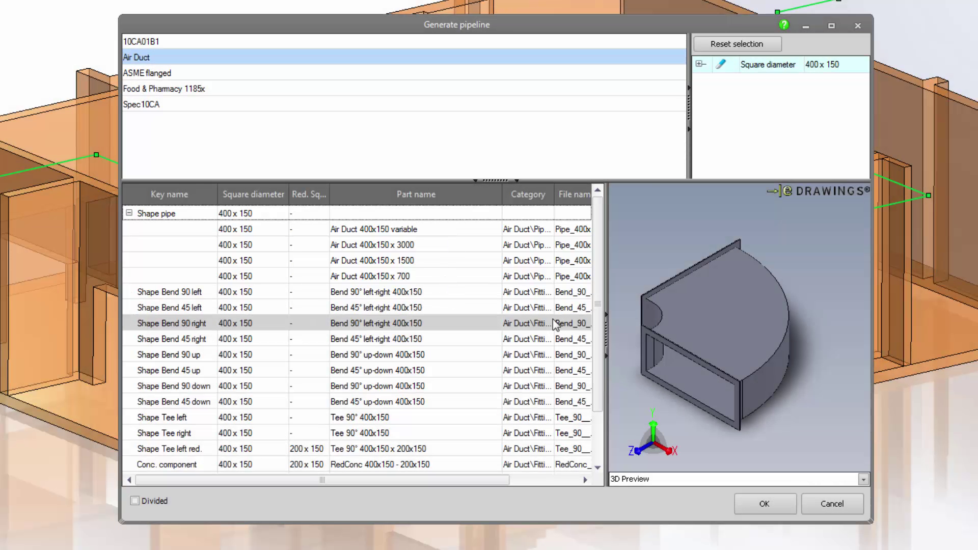
{"action": "left_click", "coordinate": [751, 507]}
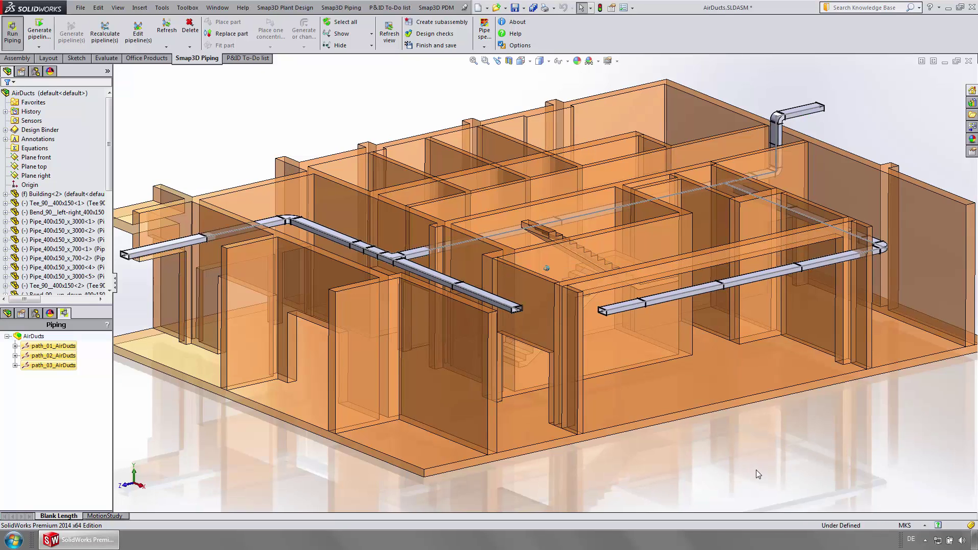
{"action": "scroll", "coordinate": [756, 469], "scroll_direction": "down", "scroll_amount": 5}
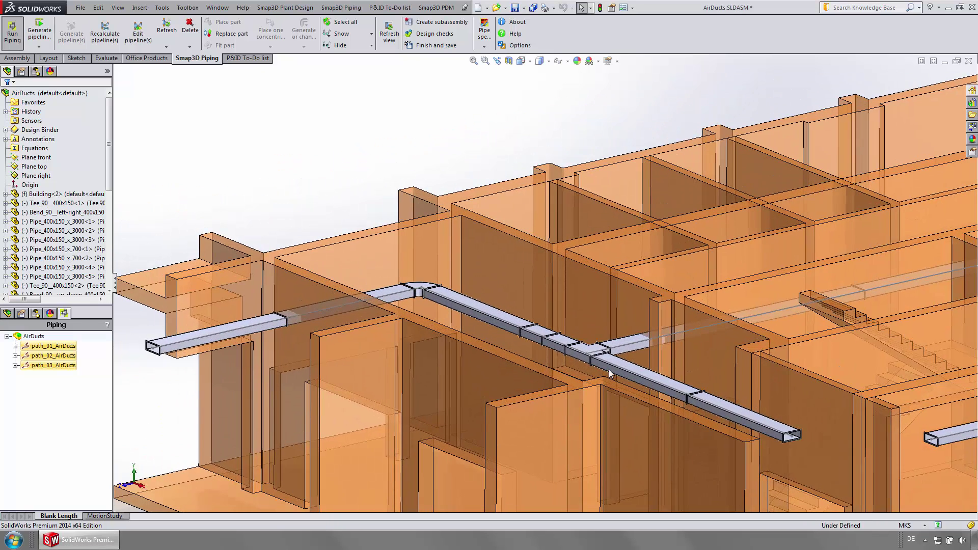
{"action": "left_click", "coordinate": [611, 368]}
{"action": "left_click", "coordinate": [584, 359]}
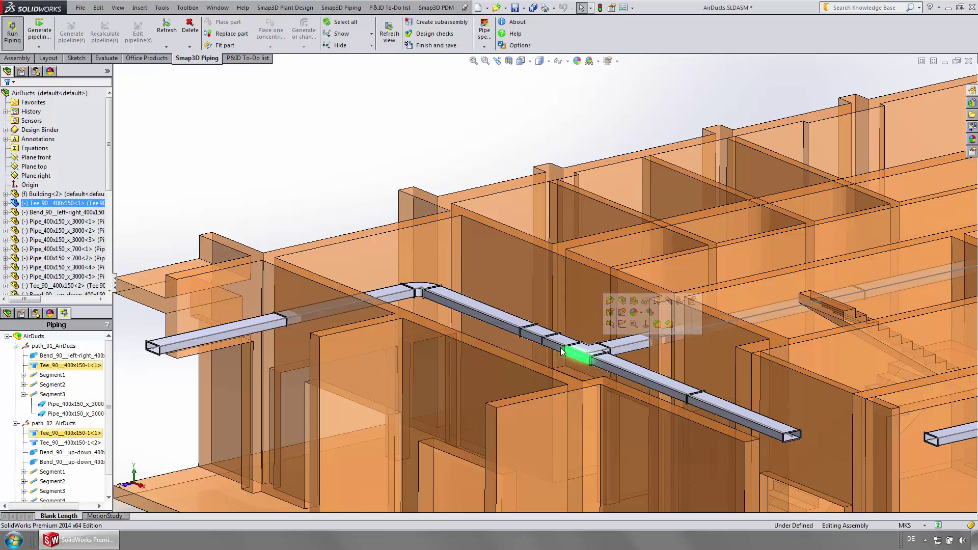
{"action": "left_click", "coordinate": [560, 349]}
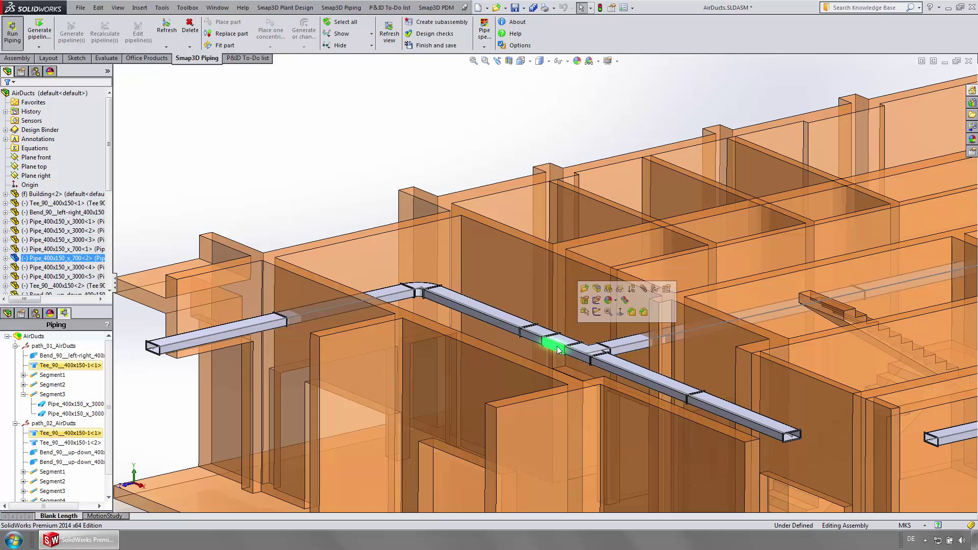
{"action": "left_click", "coordinate": [422, 291]}
{"action": "left_click", "coordinate": [355, 222]}
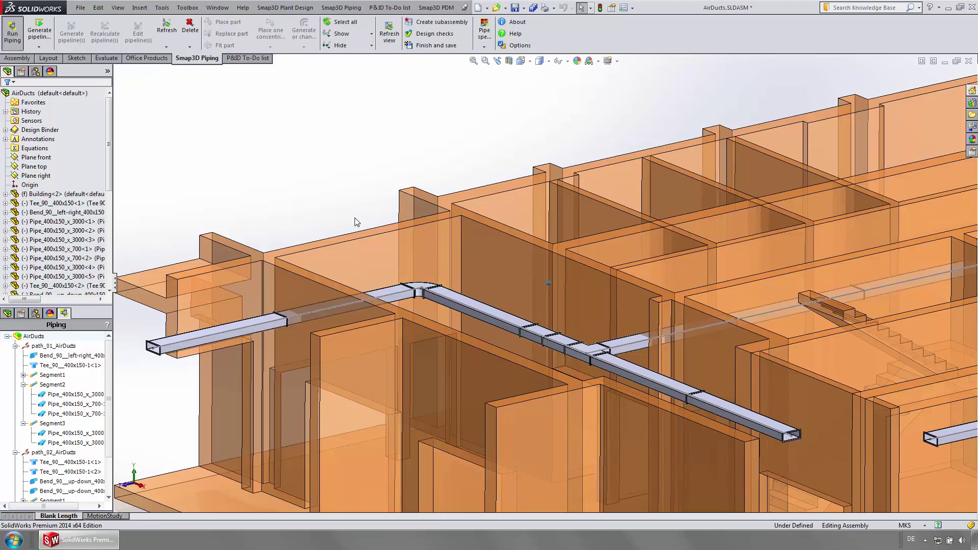